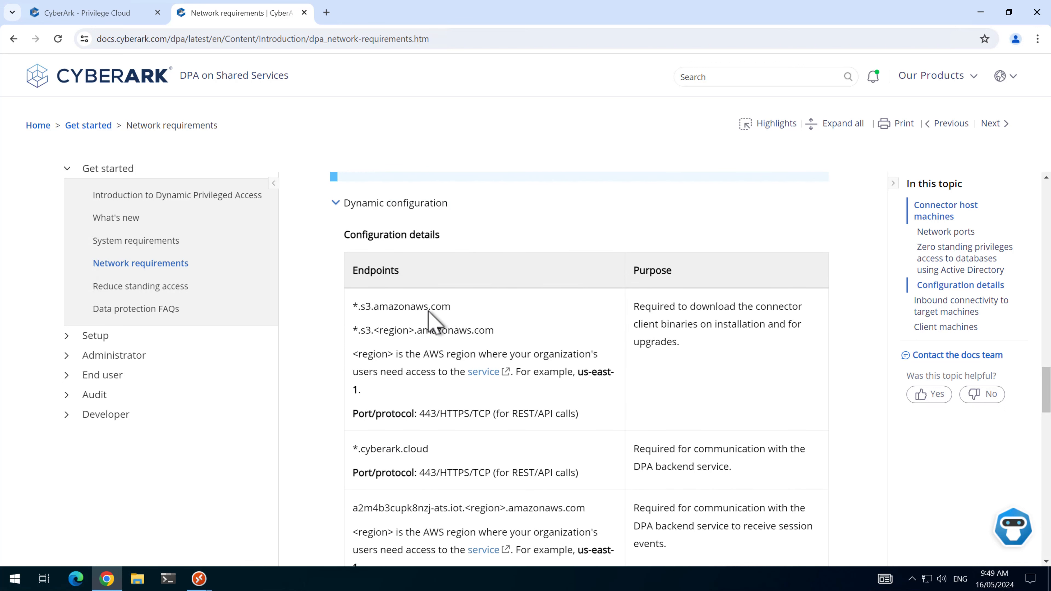
Step: Switch from the documentation to Privilege Cloud and open the members of the DpaAdmin role in Identity Administration
scroll(429, 313, "up", 1)
scroll(443, 315, "down", 1)
left_click(110, 13)
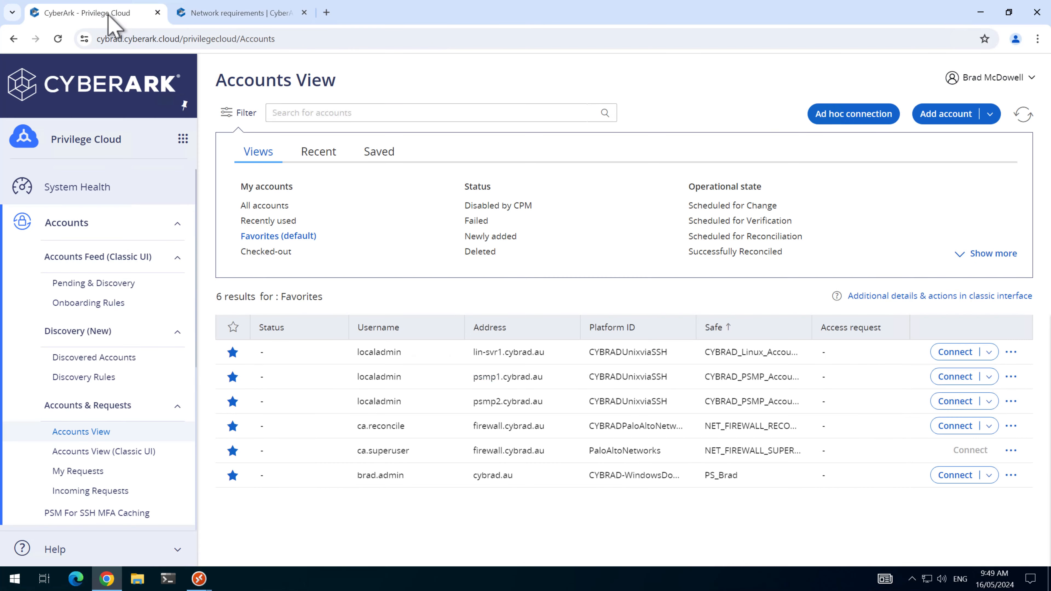
left_click(183, 140)
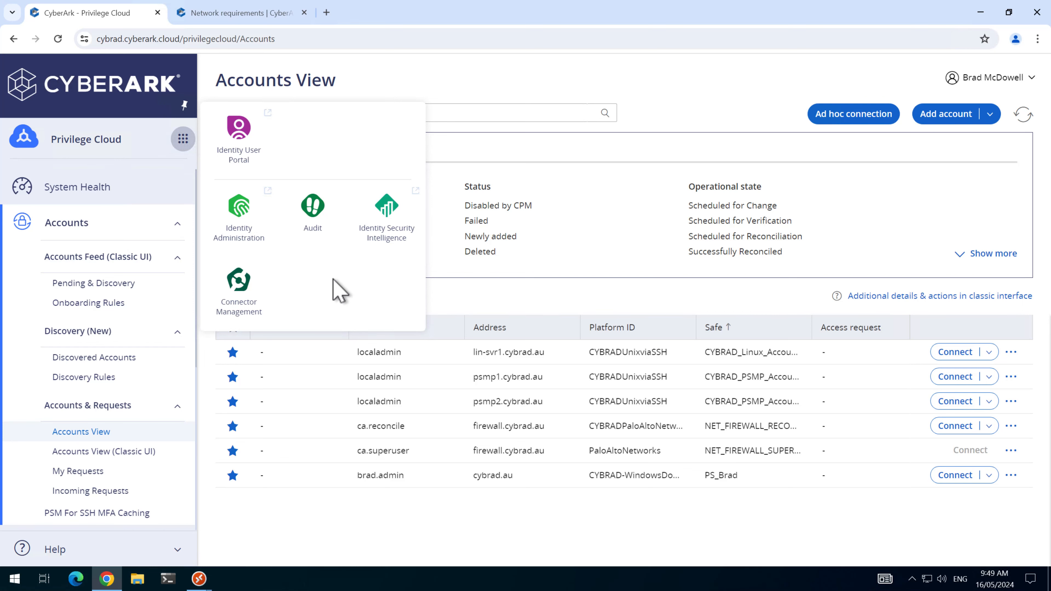
left_click(243, 238)
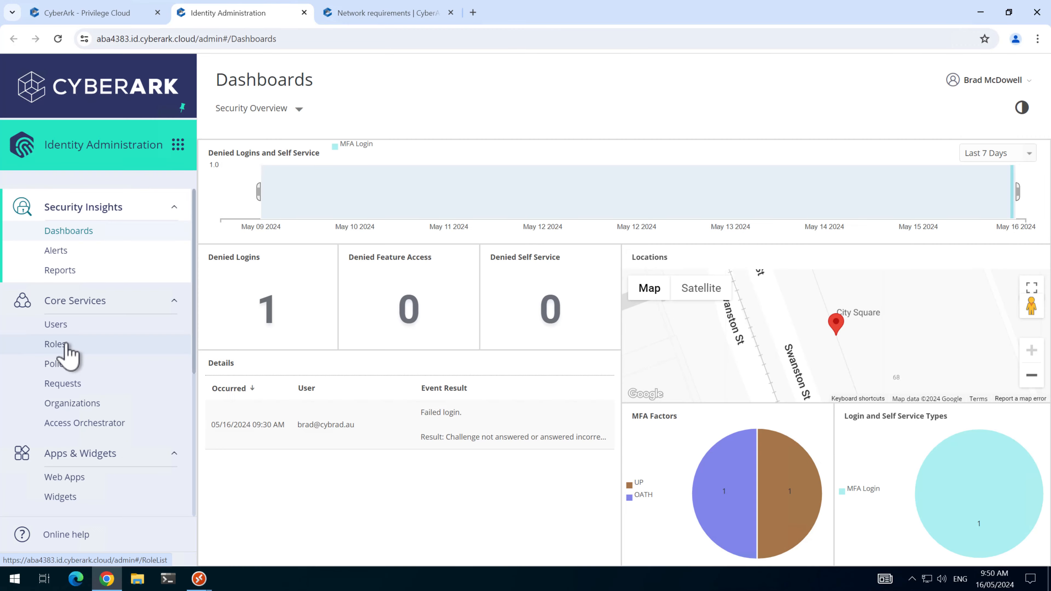
left_click(65, 347)
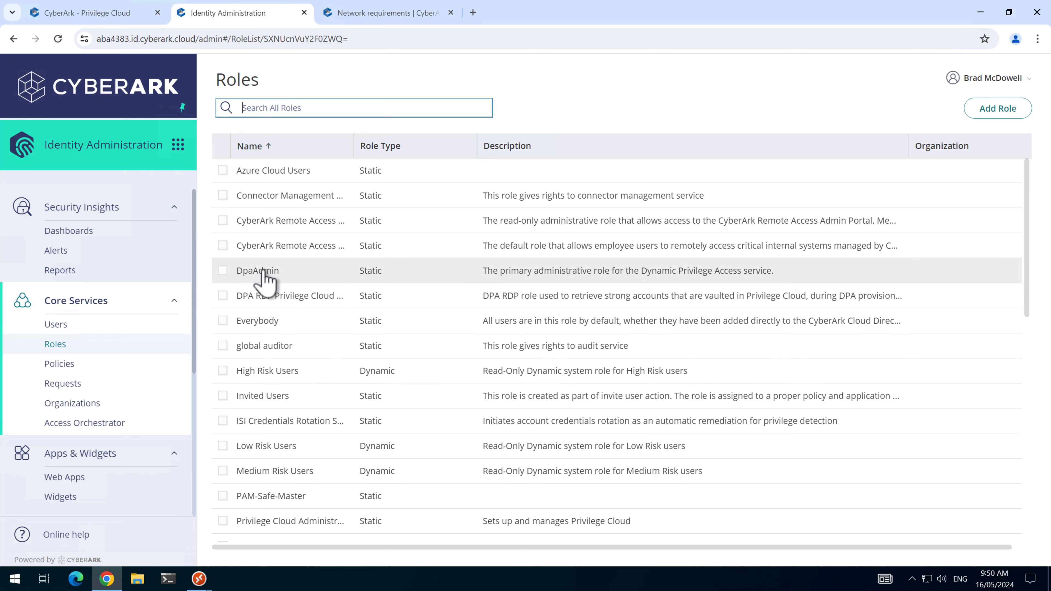
left_click(248, 210)
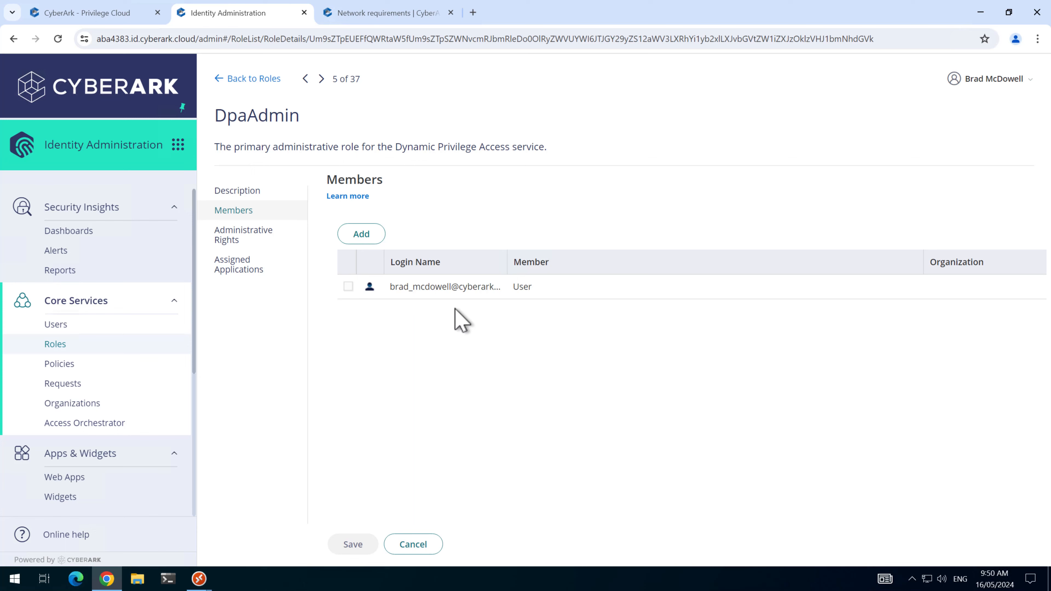
Step: Add the administrator's own cybrad.au directory user as a member of the DpaAdmin role and save the role
left_click(364, 235)
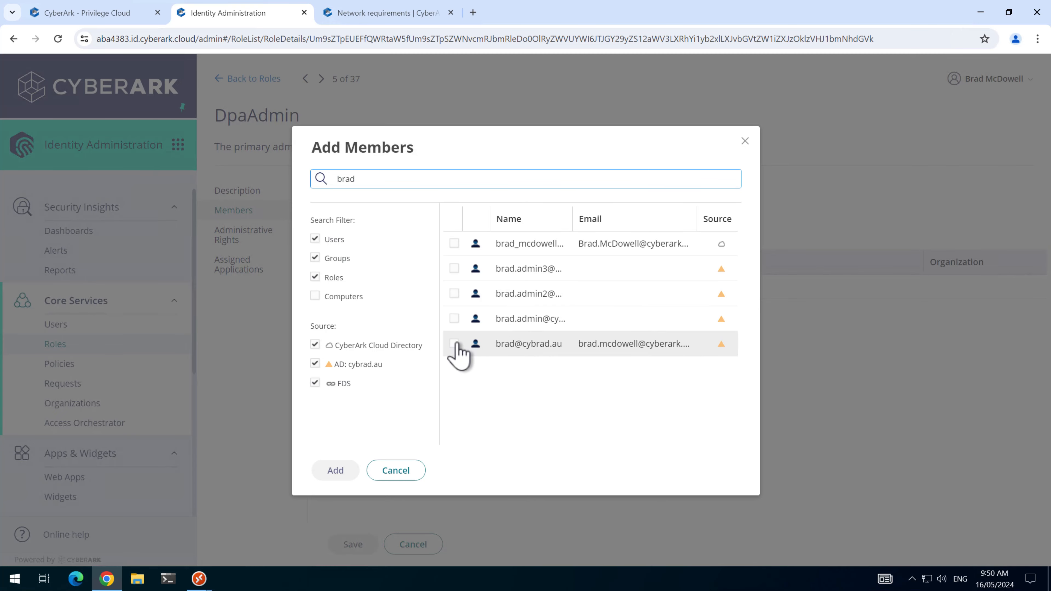
left_click(455, 344)
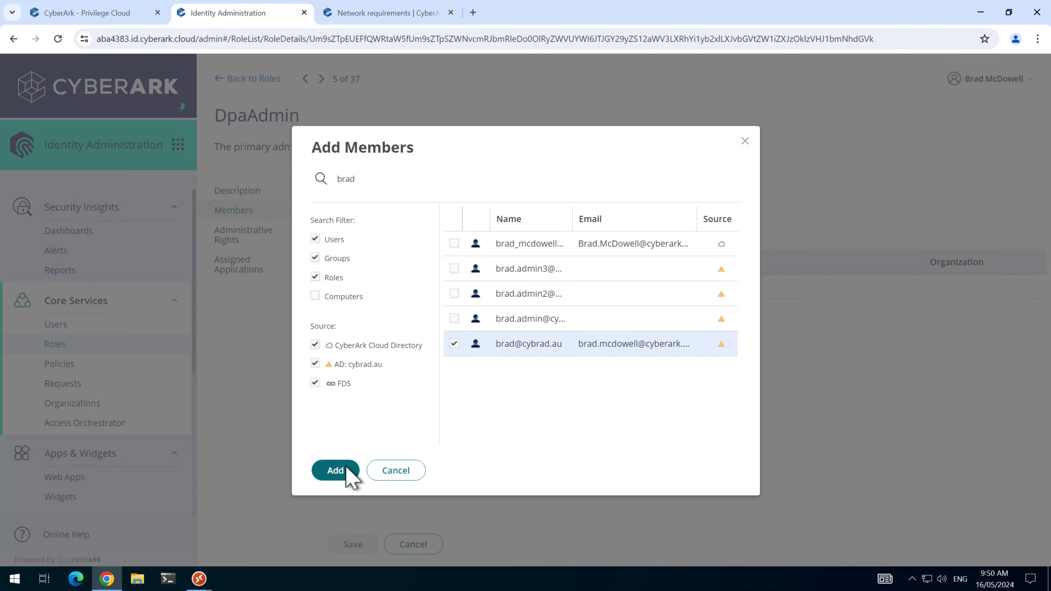
left_click(350, 474)
left_click(364, 544)
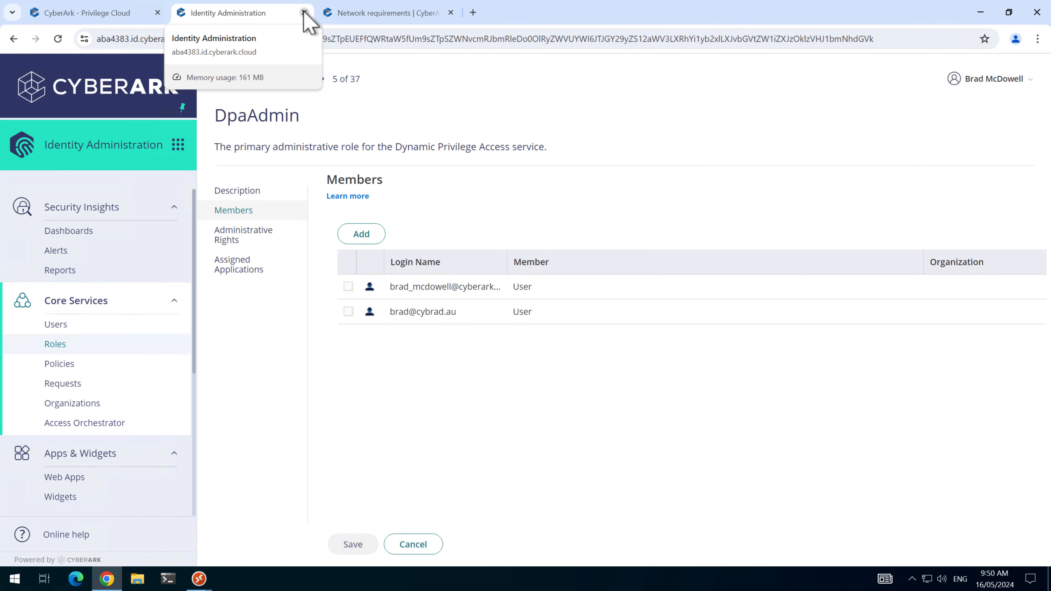
Step: Close the Identity Administration and documentation pages, and sign out of Privilege Cloud and back in with the same user account
left_click(304, 12)
left_click(304, 12)
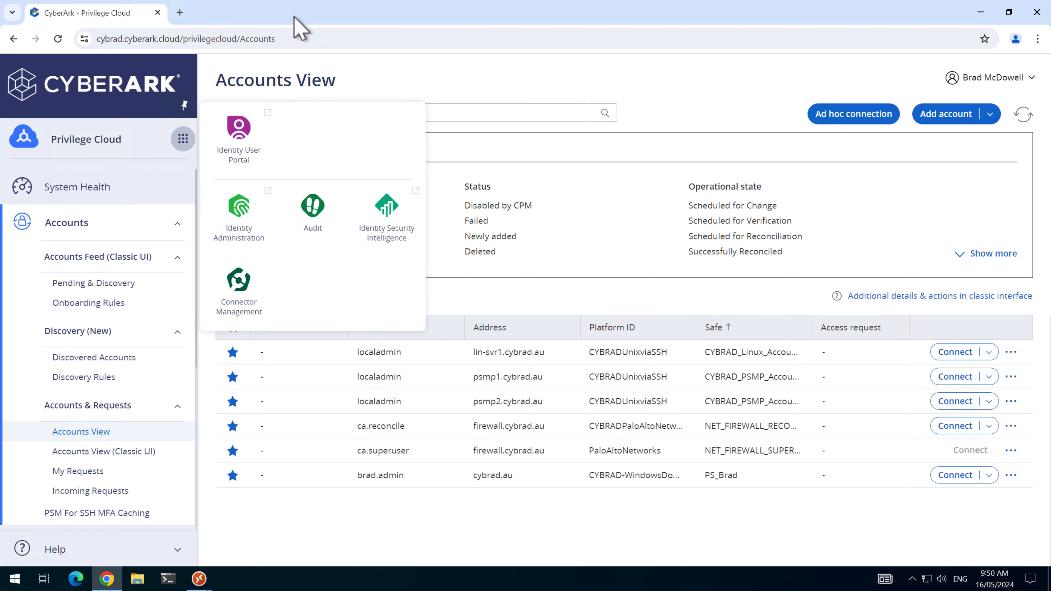
left_click(999, 81)
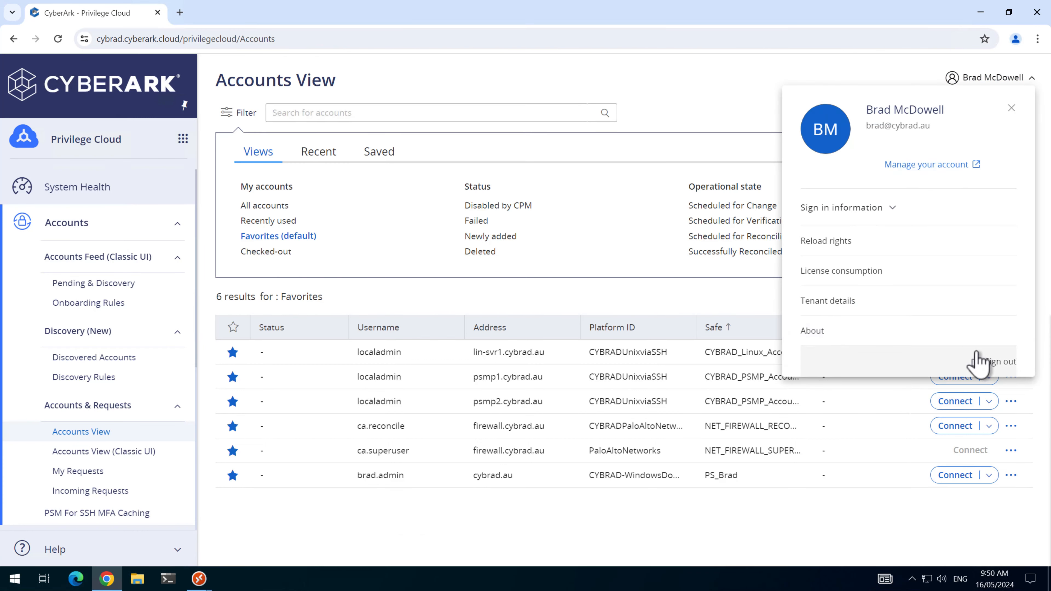
left_click(999, 364)
type("br")
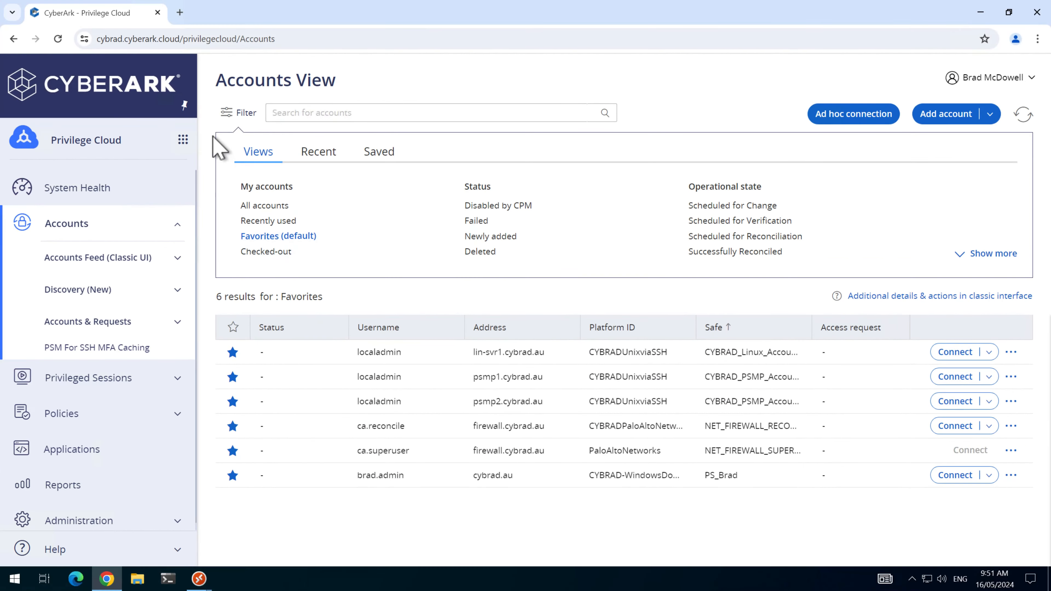
Step: Switch to the Dynamic Privileged Access service and open its Connectors page
left_click(182, 141)
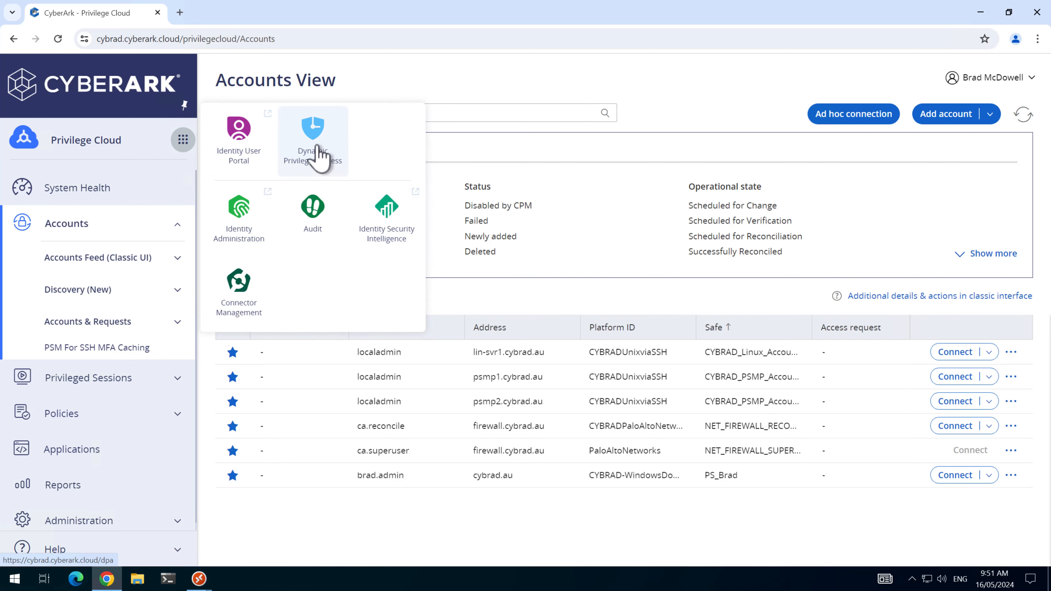
left_click(314, 145)
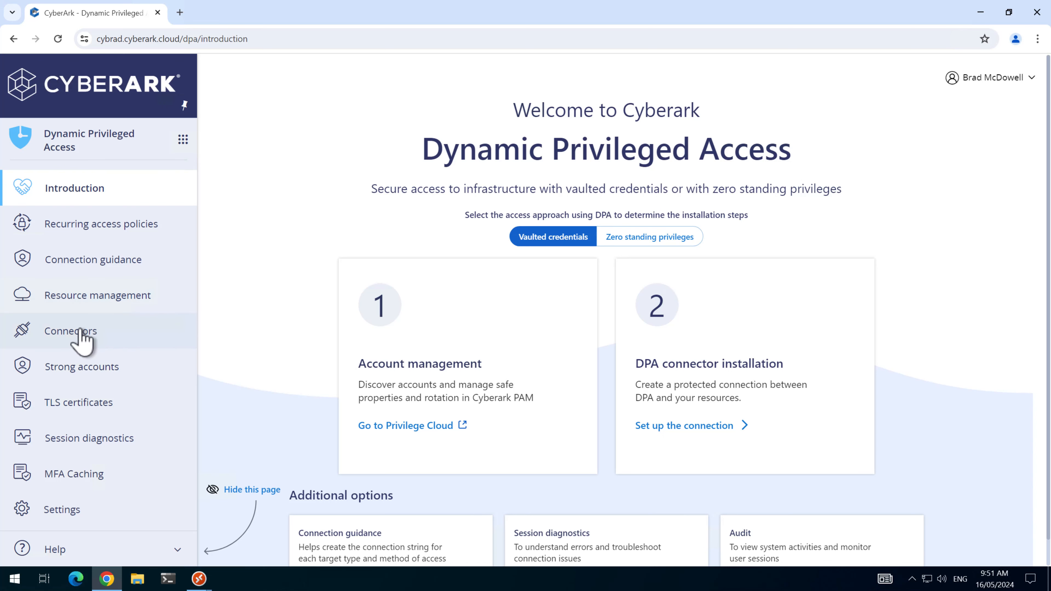
left_click(112, 327)
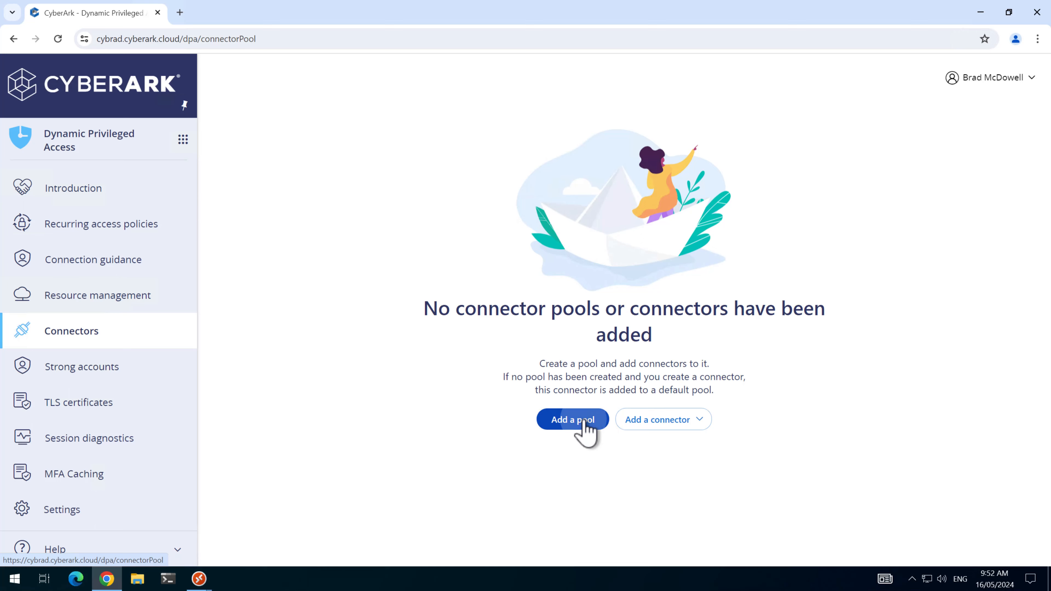
Step: Set up a new connector pool for All platforms with CYBRAD-OnPrem as both its name and description
left_click(584, 427)
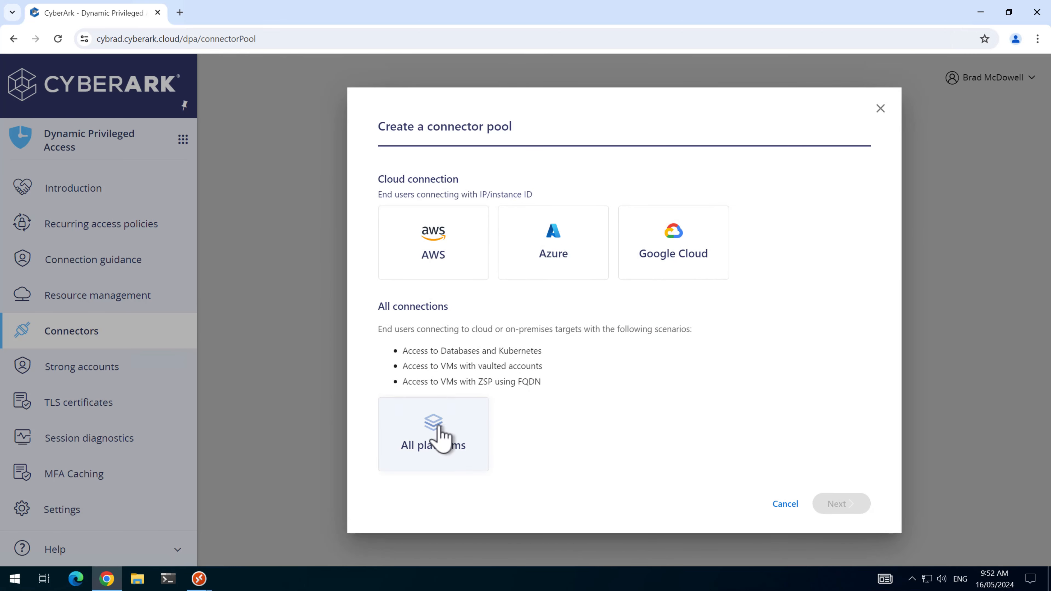
left_click(435, 441)
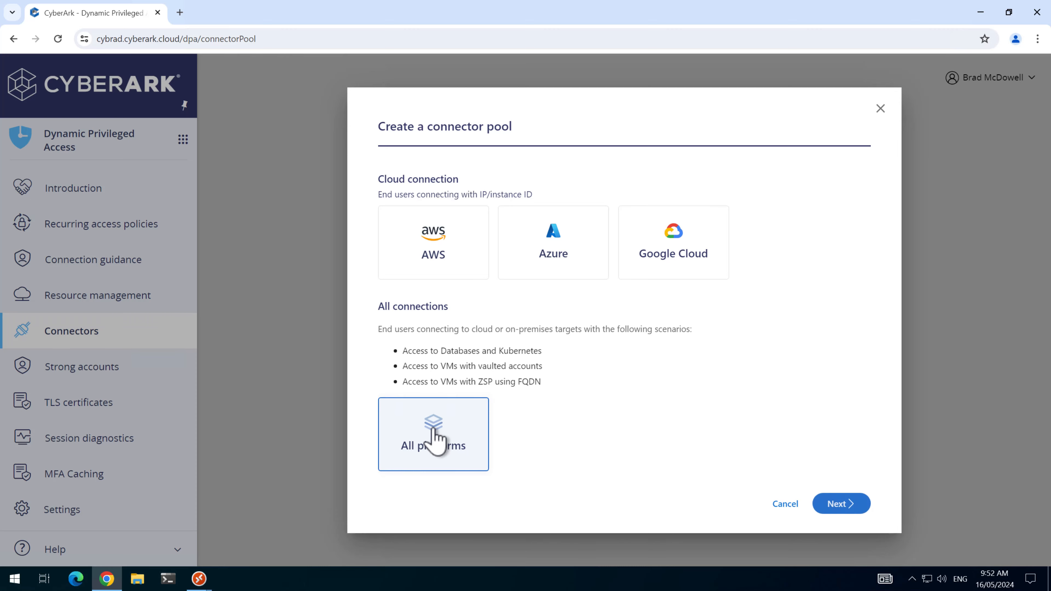
left_click(844, 506)
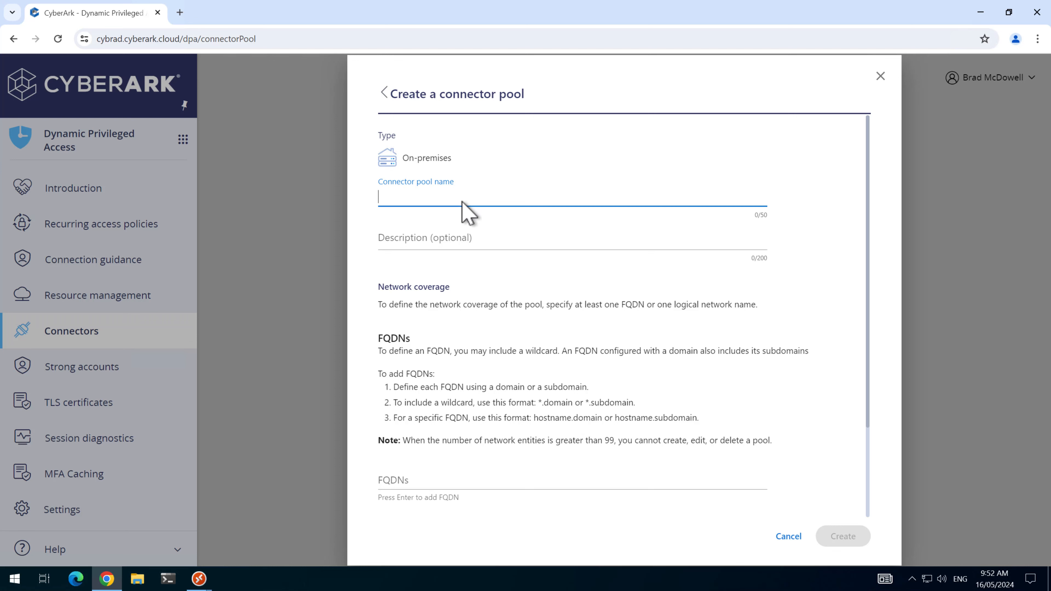
type("CYBRAD-OnPrem")
left_click(442, 245)
type("CYBRAD-OnPrem")
Step: Add the FQDN *.cybrad.au and the logical network name CYBRAD-OnPrem to the pool's network coverage and create the pool
scroll(441, 307, "down", 3)
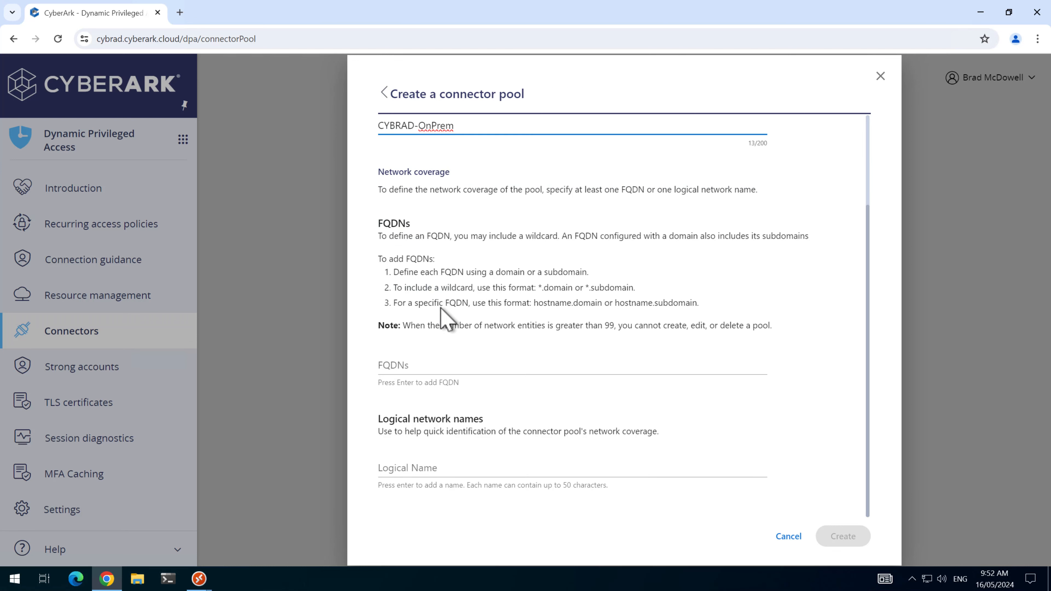
left_click(447, 370)
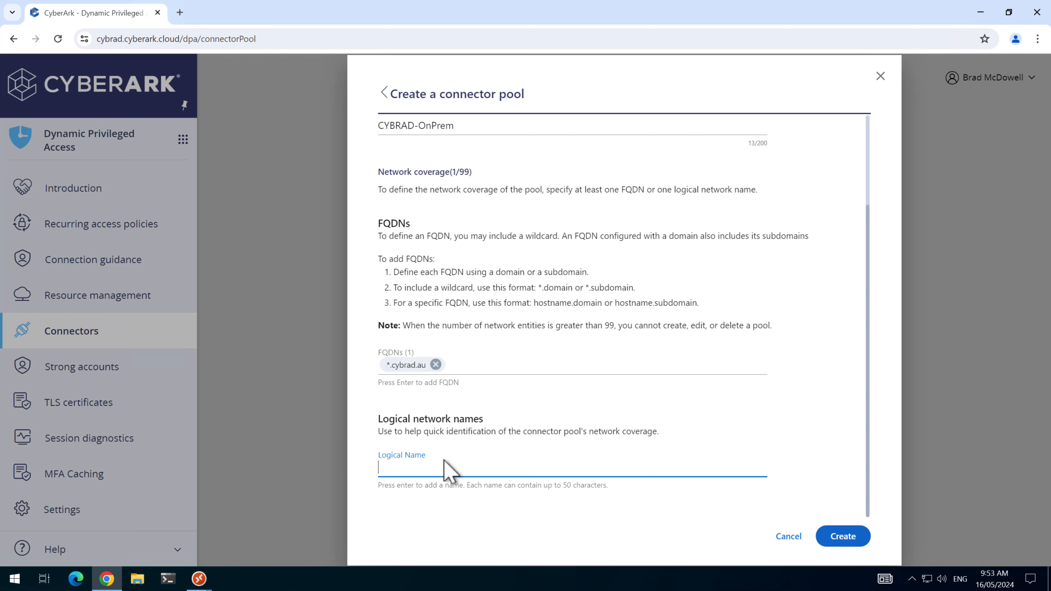
type("CYBRAD-OnPrem")
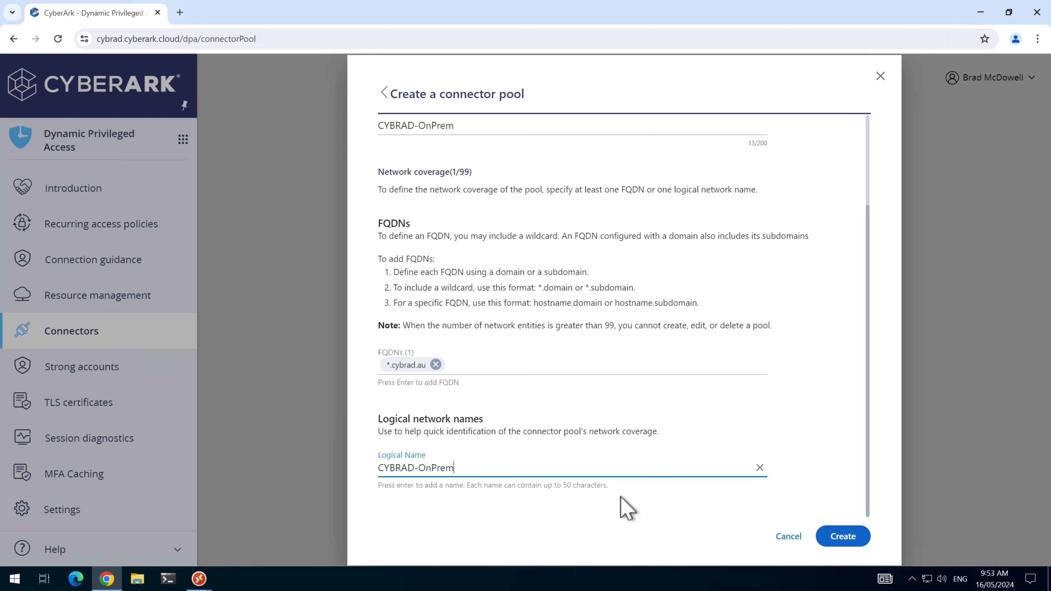
left_click(842, 537)
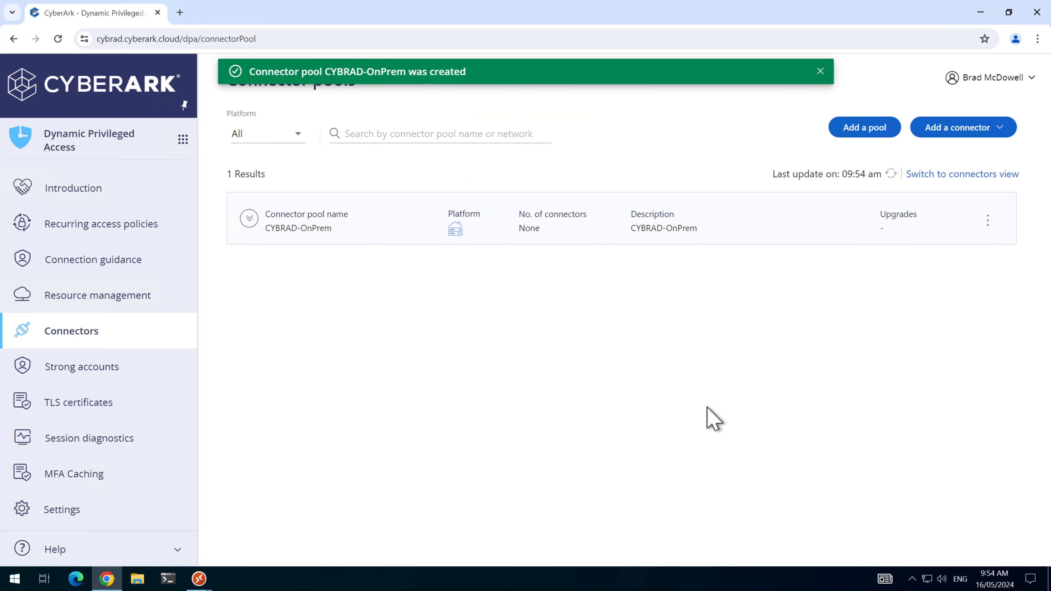
Step: Configure an On-premises connector for Windows in the CYBRAD-OnPrem pool and copy its installation script
left_click(249, 219)
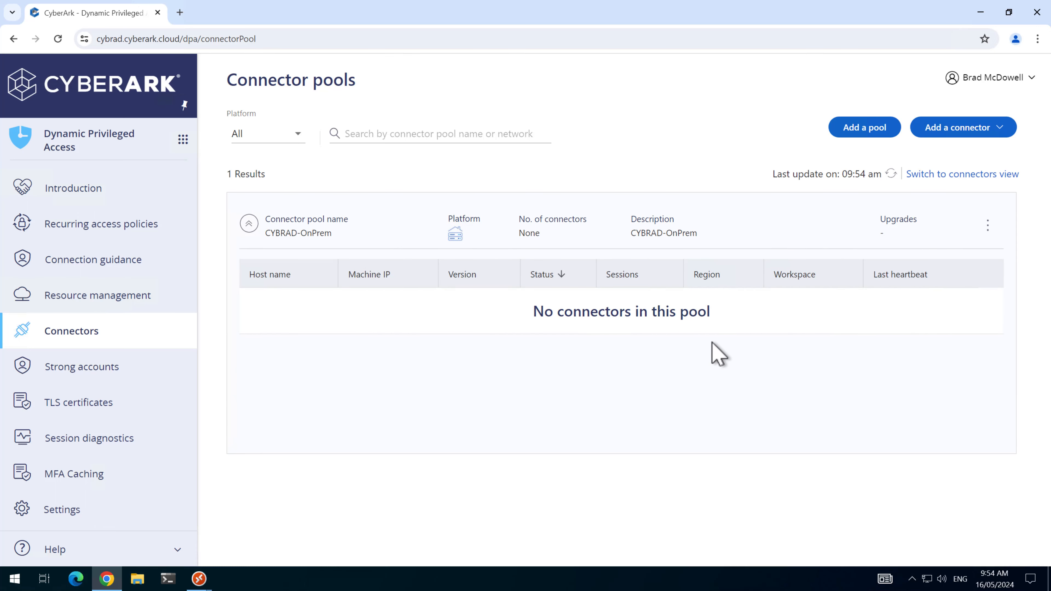
left_click(967, 128)
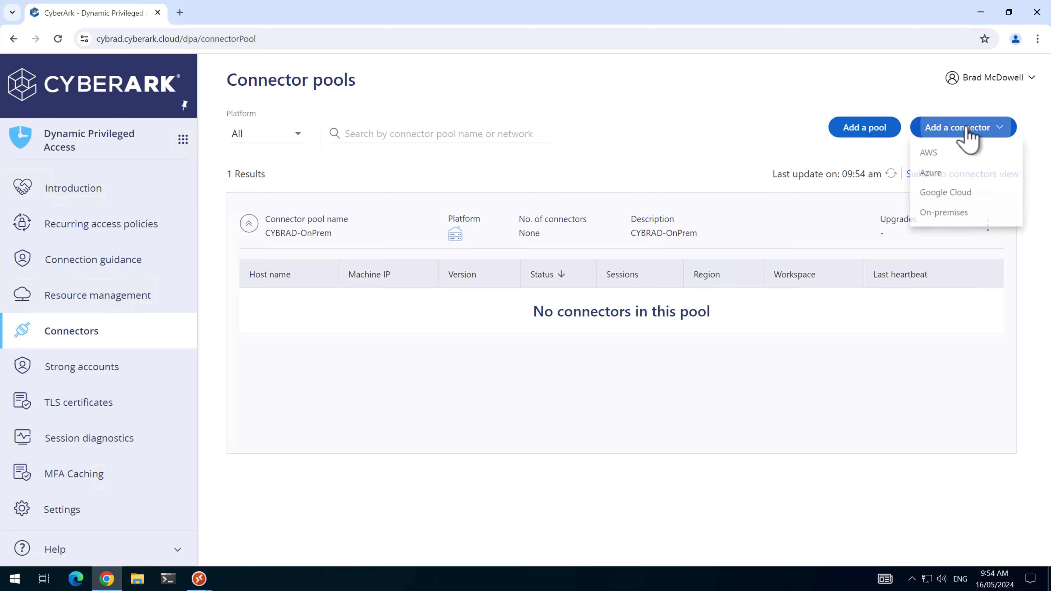
left_click(948, 215)
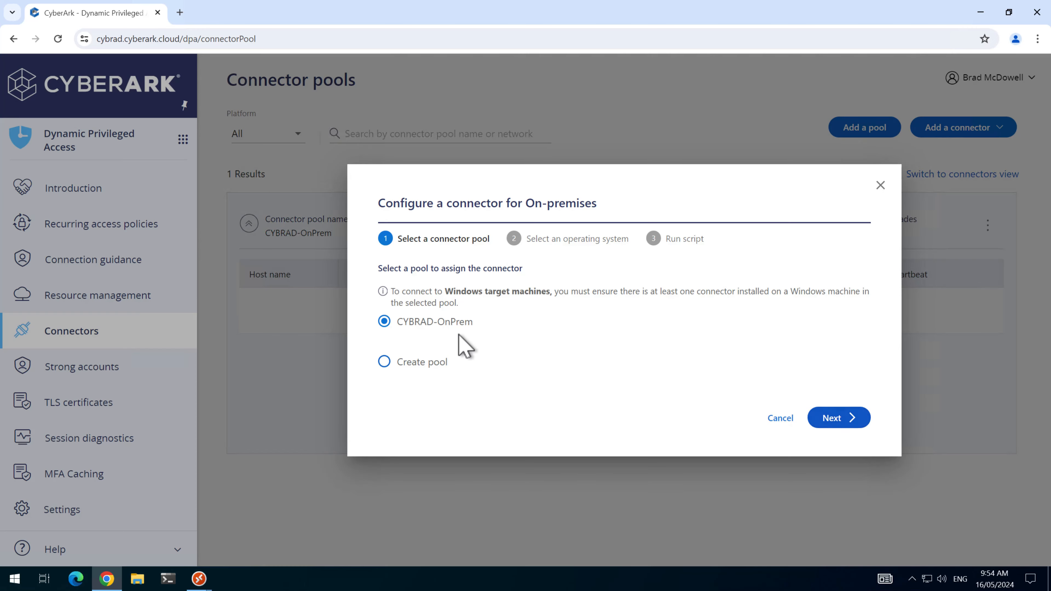
left_click(845, 419)
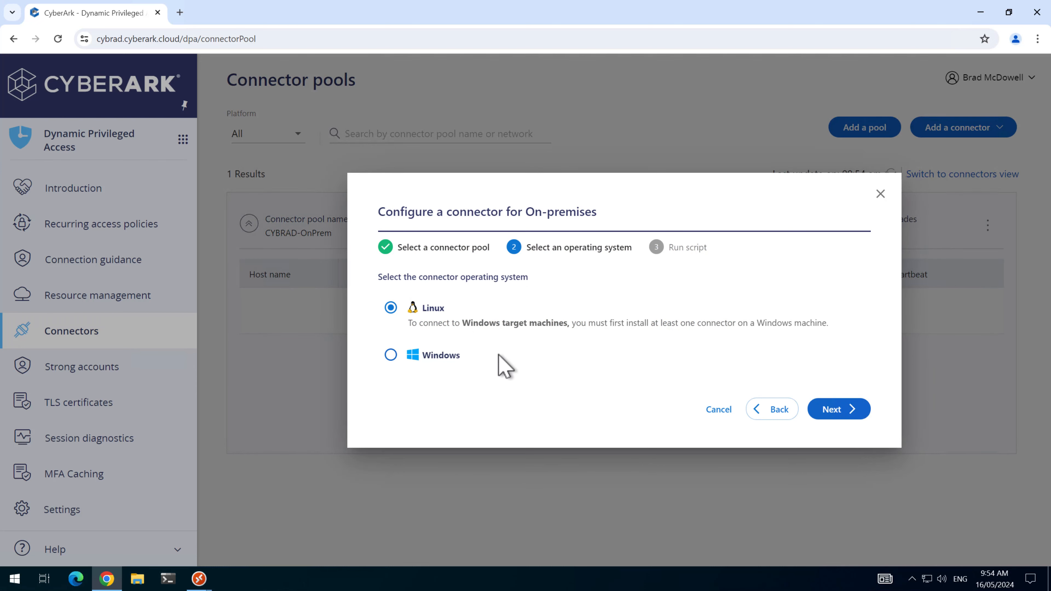
left_click(391, 357)
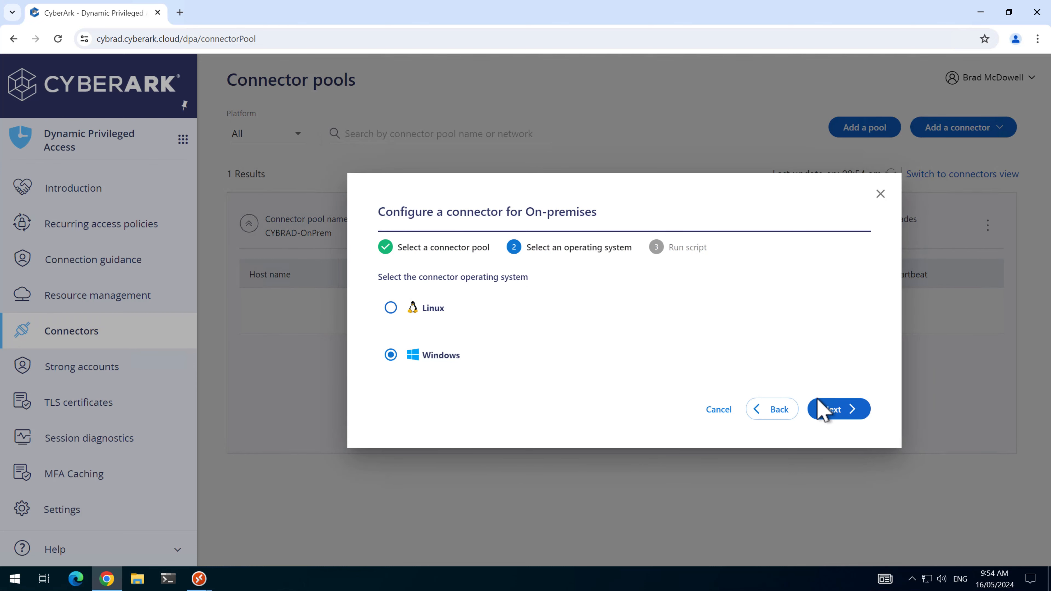
left_click(840, 414)
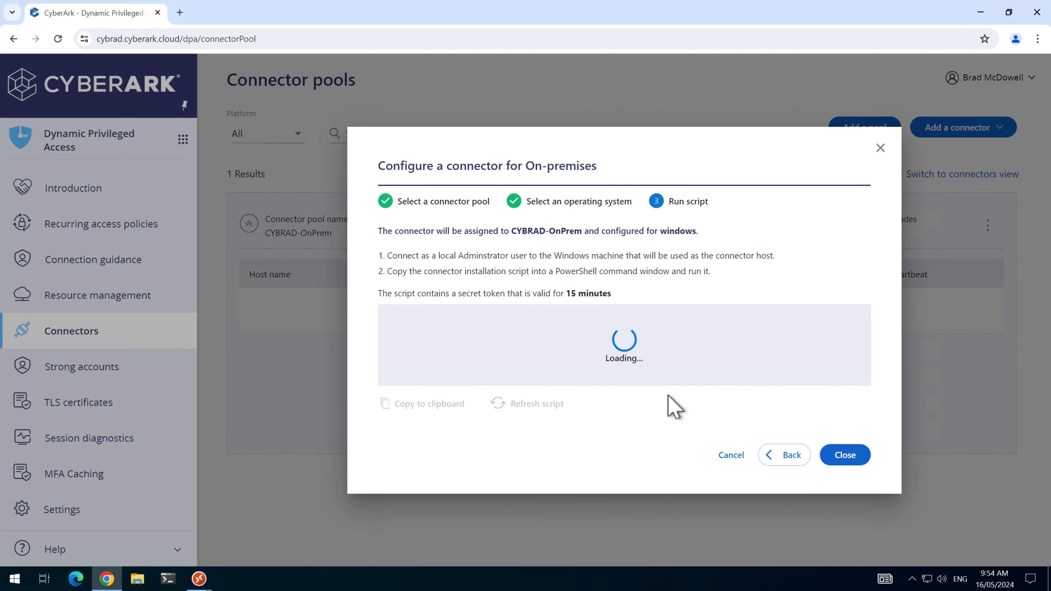
left_click(439, 405)
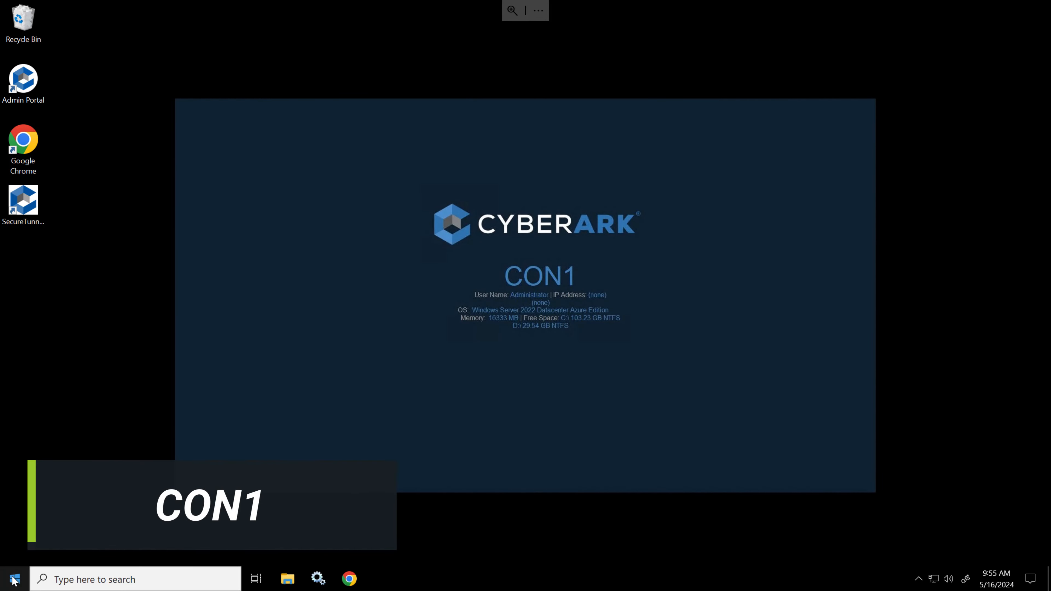
Step: Run the copied connector installation script, including its secret token, in an elevated Windows PowerShell on CON1
right_click(14, 580)
left_click(118, 419)
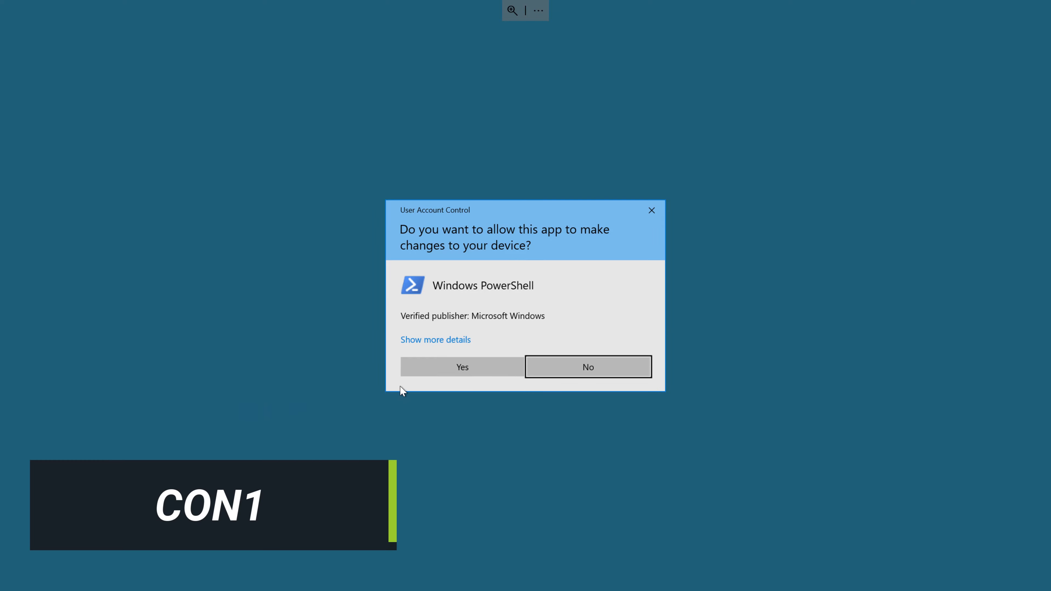
left_click(442, 373)
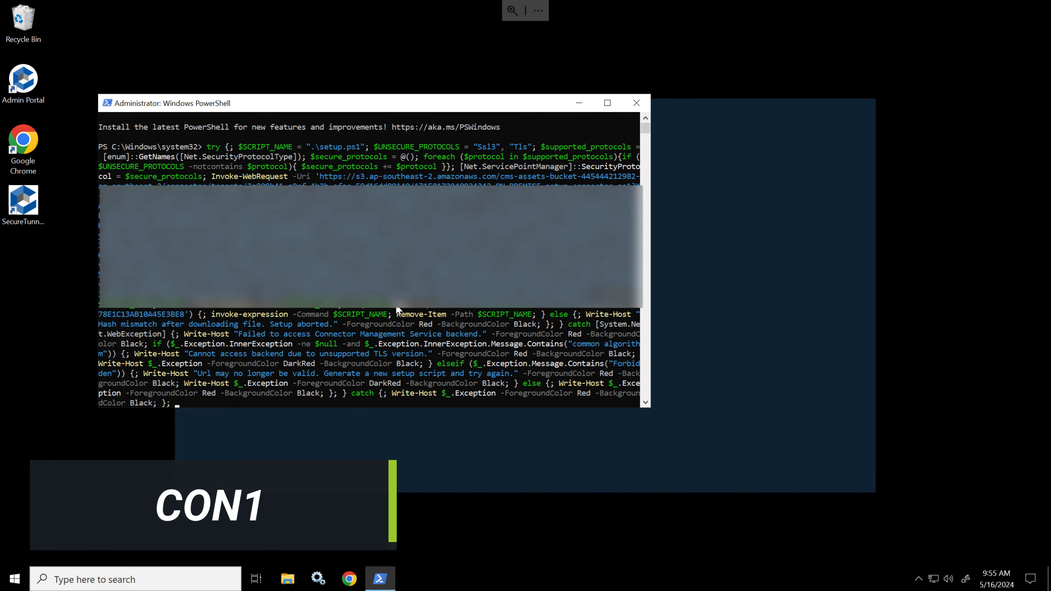
key("Return")
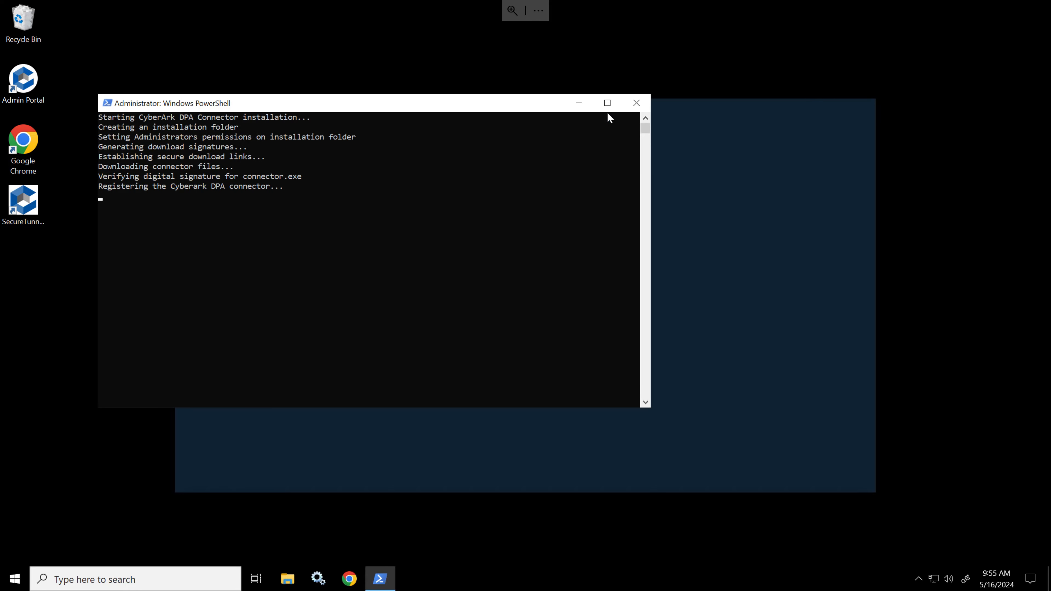
scroll(565, 197, "up", 2, "ctrl")
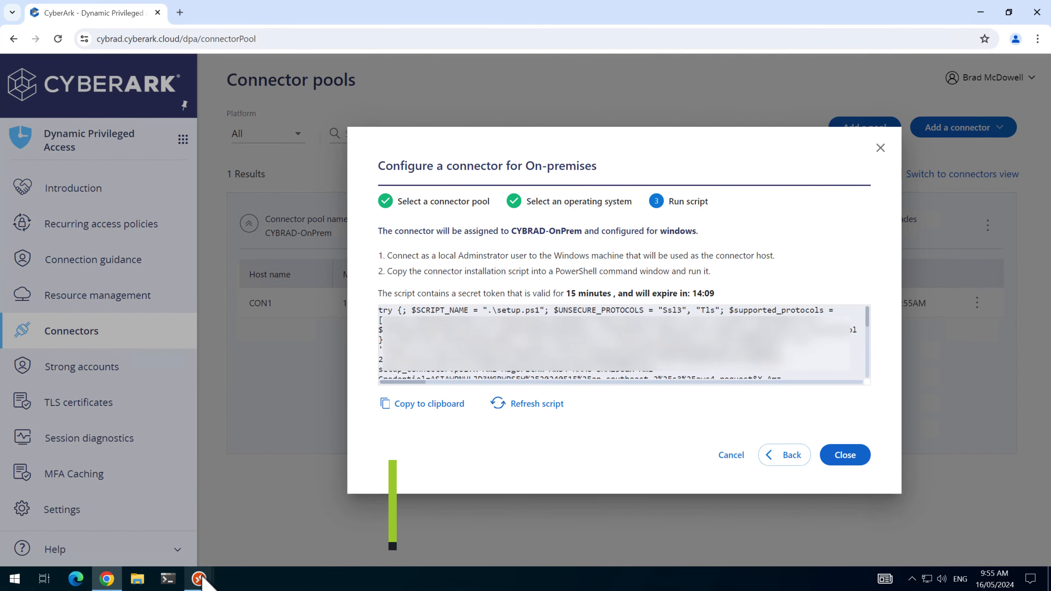
Step: Run the copied connector installation script, including its secret token, in an elevated Windows PowerShell on CON2, and close the connector configuration on WS1
left_click(258, 505)
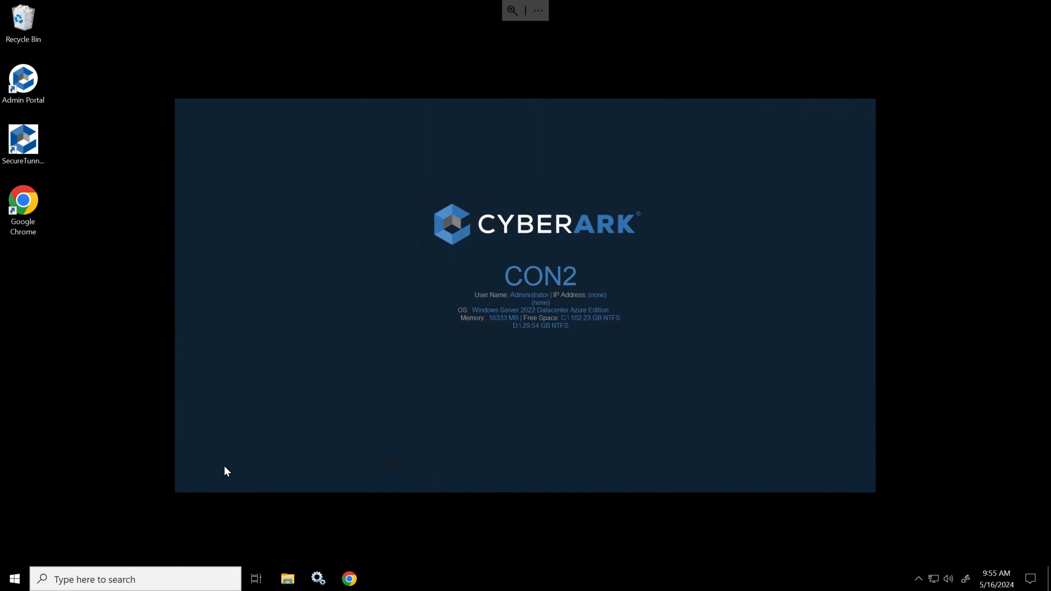
right_click(26, 574)
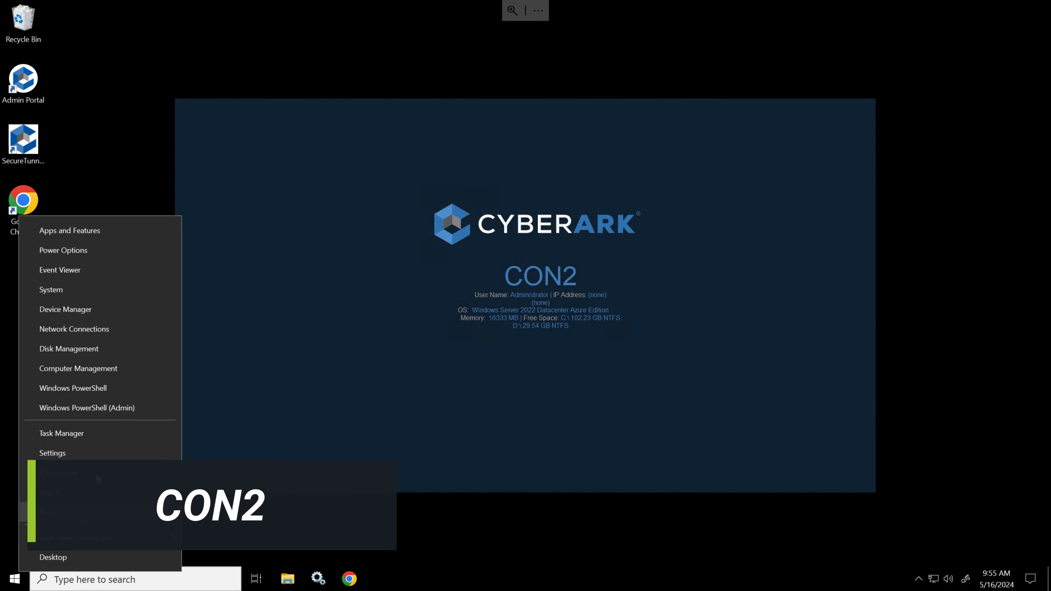
left_click(137, 407)
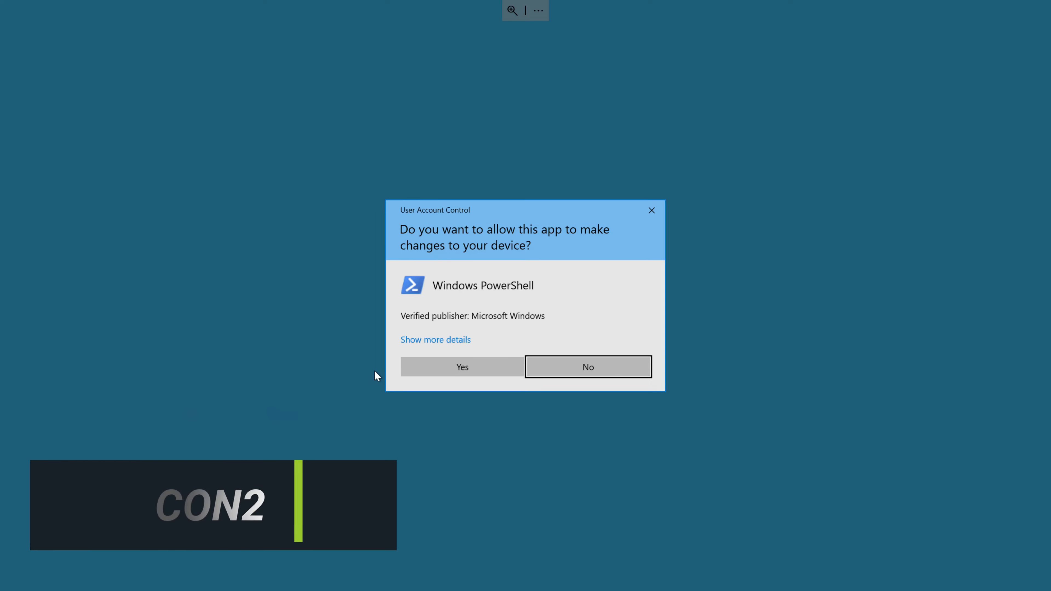
left_click(460, 370)
key("ctrl+v")
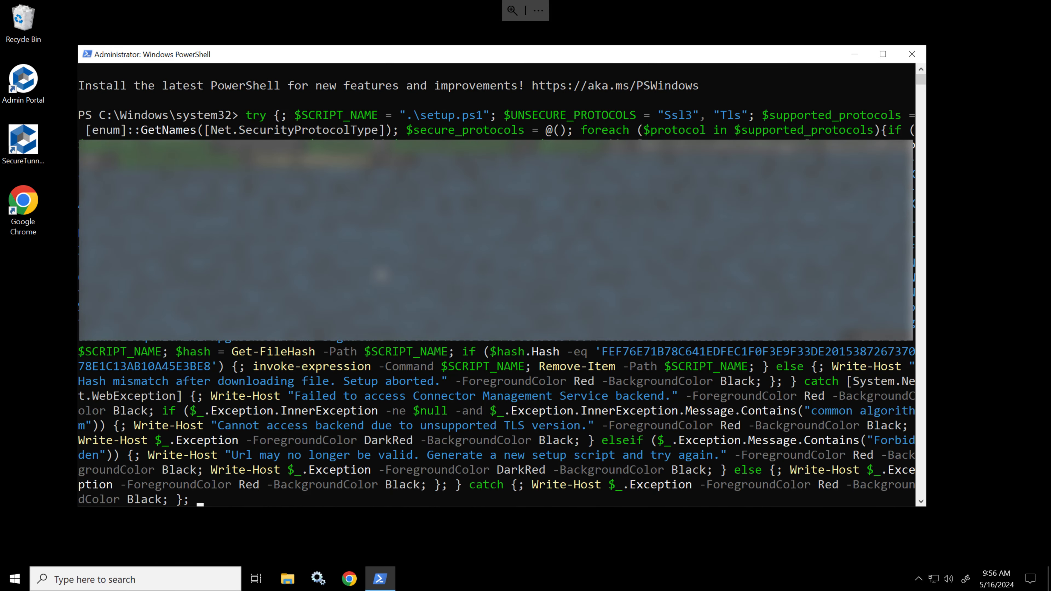
key("Return")
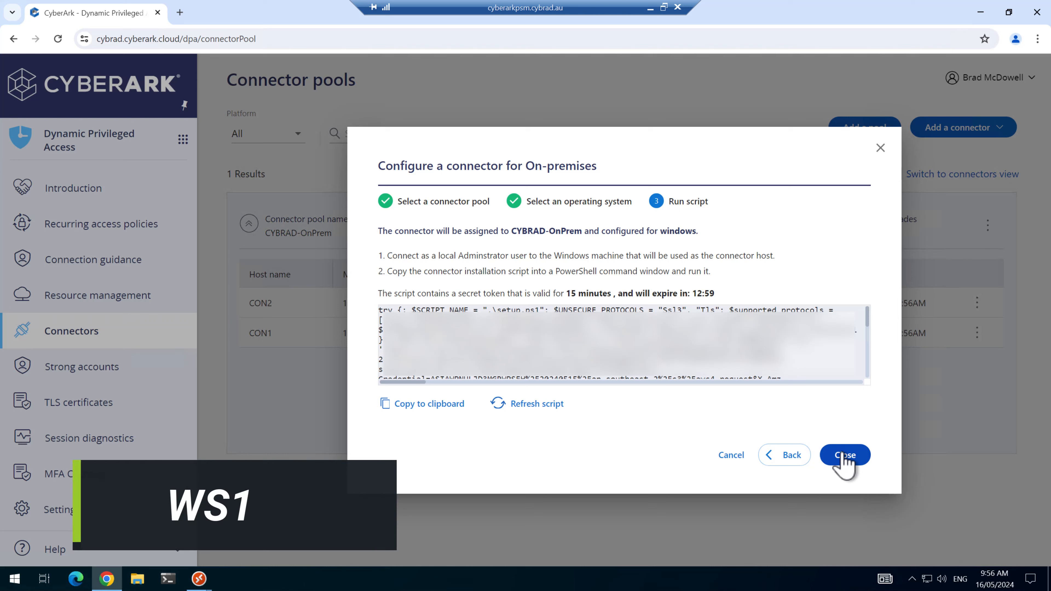
left_click(844, 456)
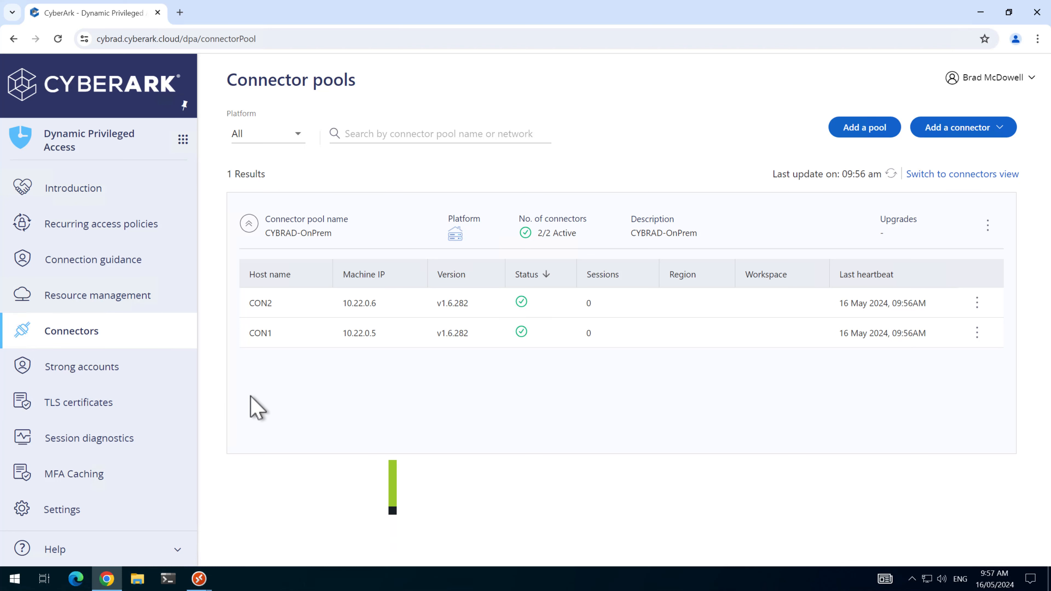
Step: Turn on RDP video recording in the Dynamic Privileged Access settings and apply the change
left_click(58, 512)
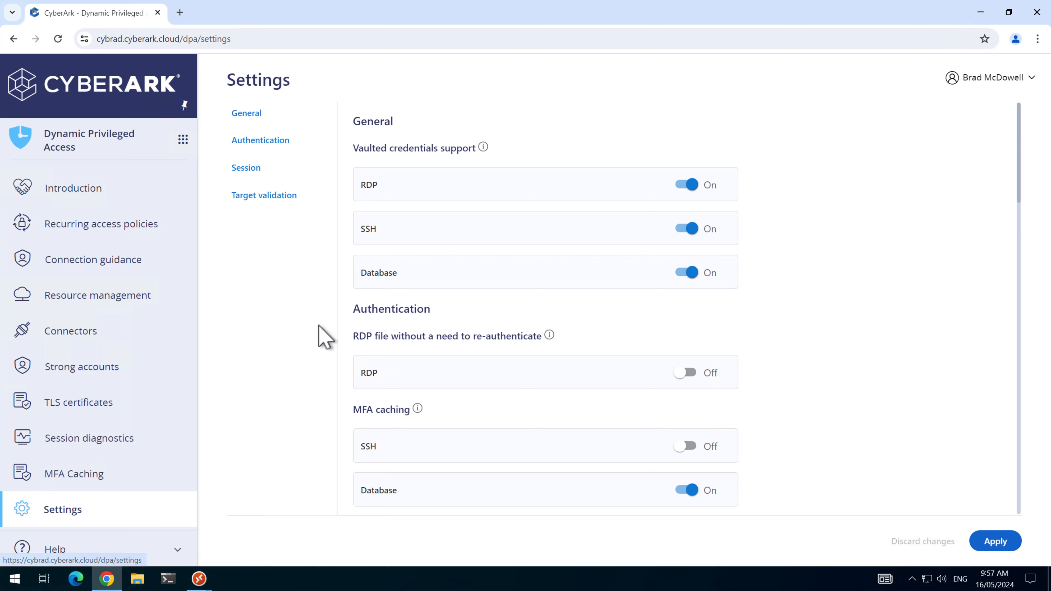
scroll(318, 352, "down", 15)
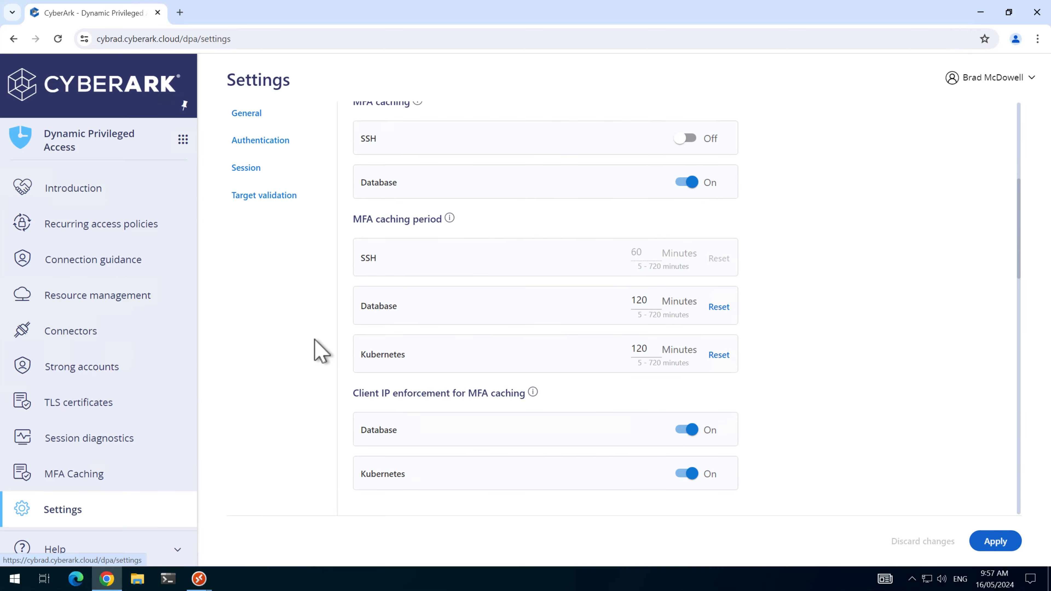
scroll(319, 351, "down", 3)
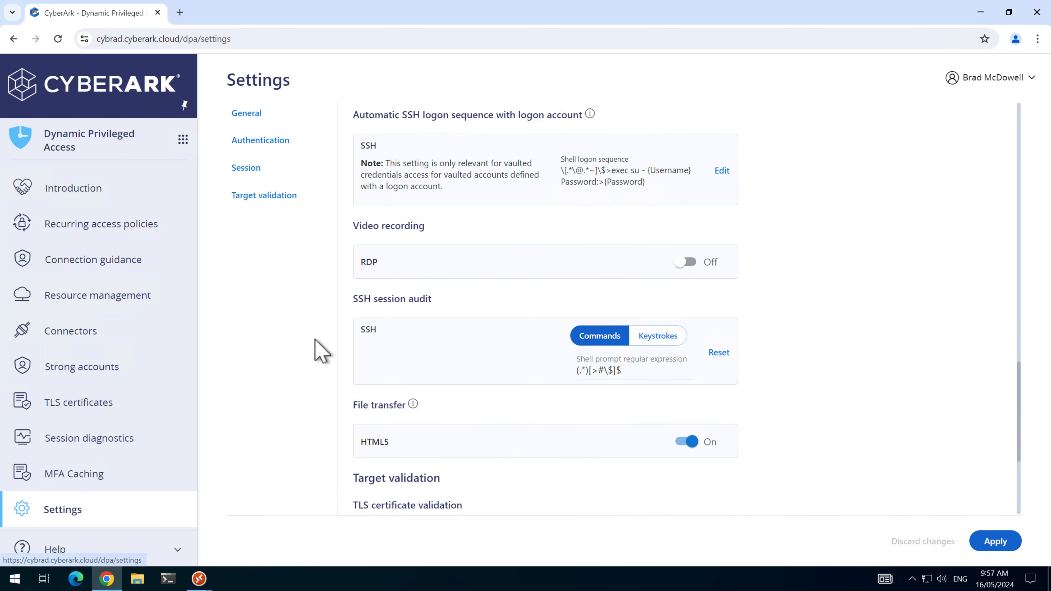
scroll(318, 351, "up", 2)
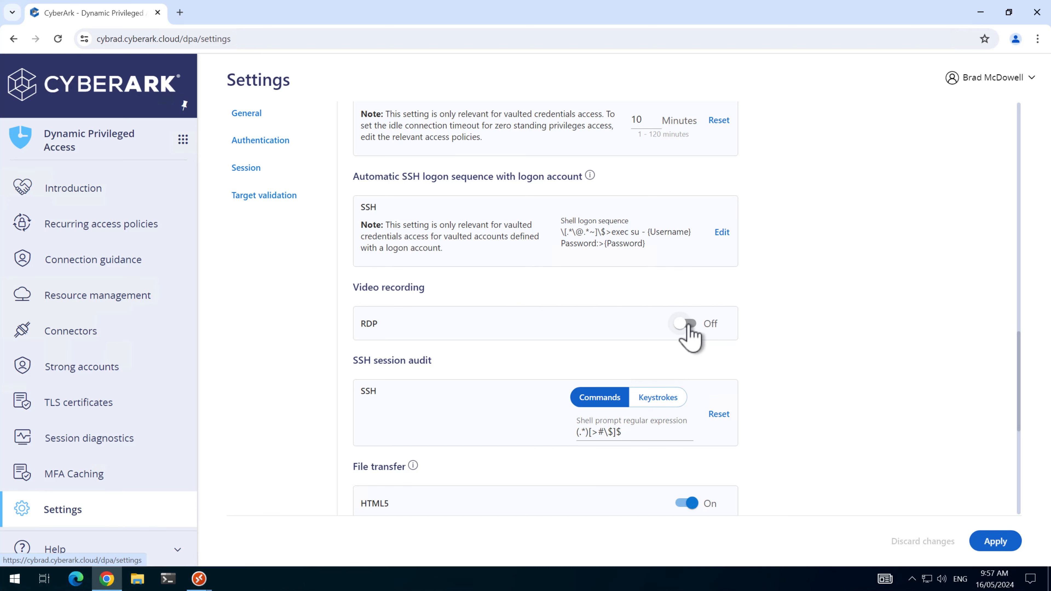
left_click(689, 325)
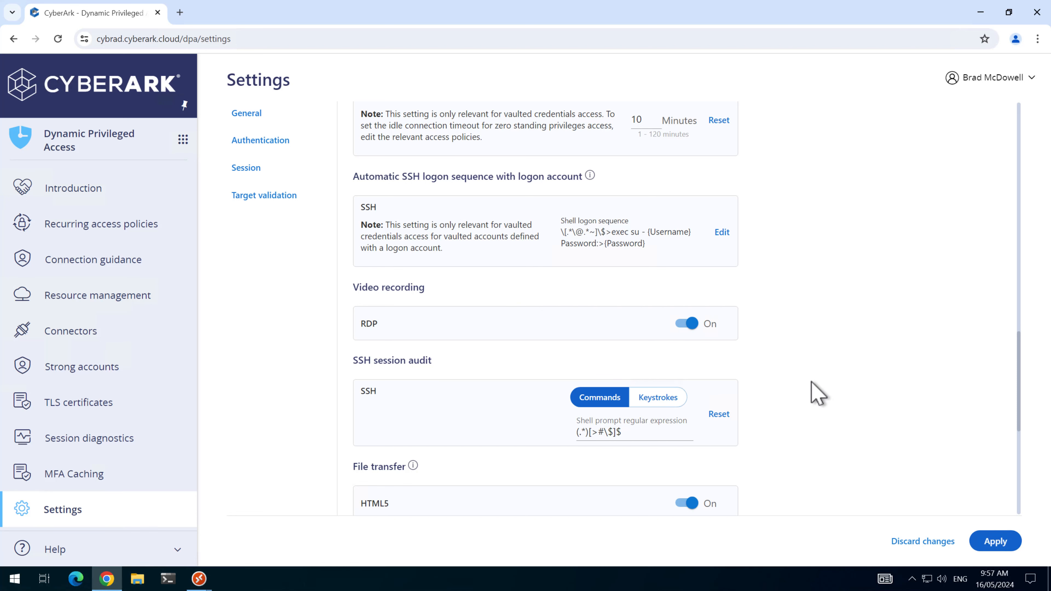
scroll(815, 316, "down", 5)
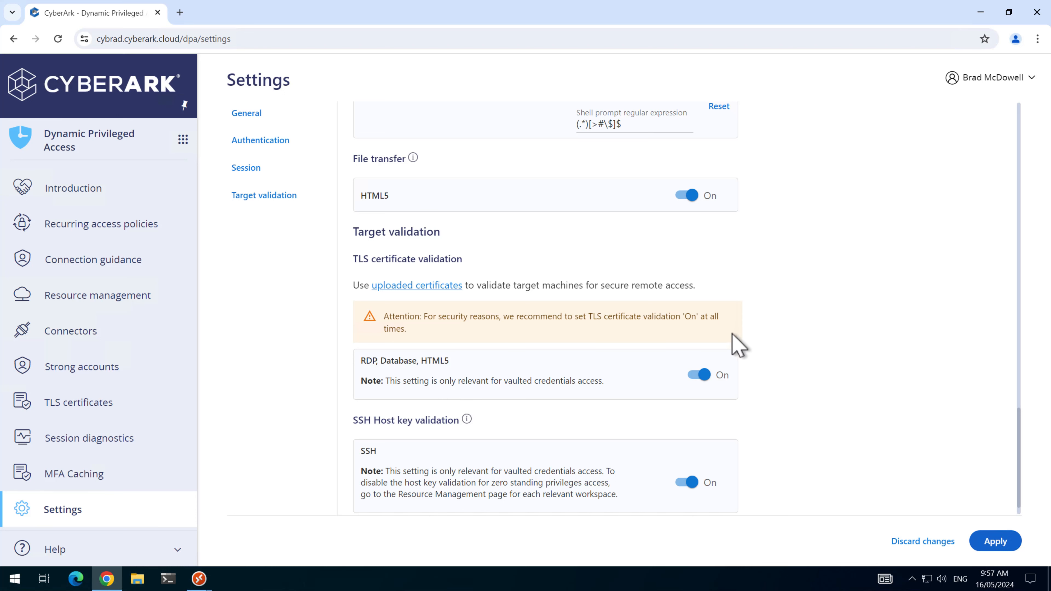
left_click(1006, 542)
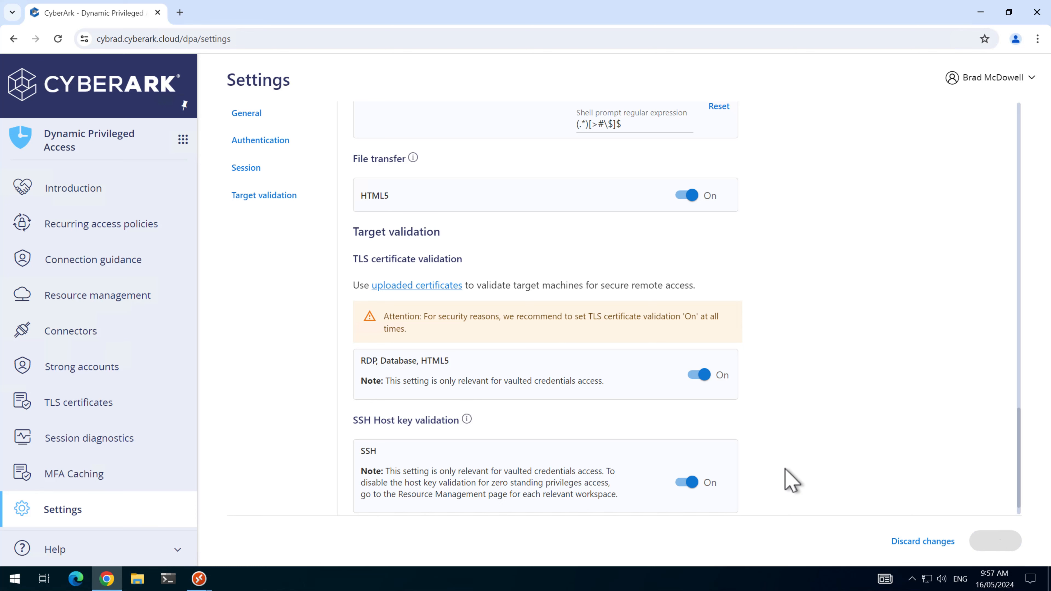
Step: Switch to Privilege Cloud, connect in the browser to DC1 with the cybrad.au domain account, and close the session
left_click(182, 140)
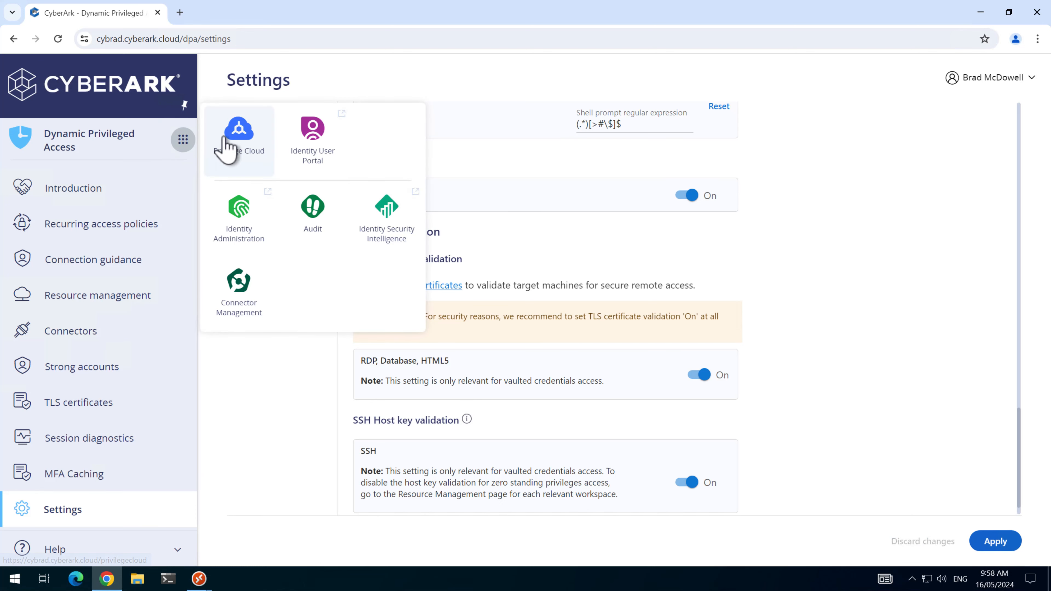
left_click(255, 155)
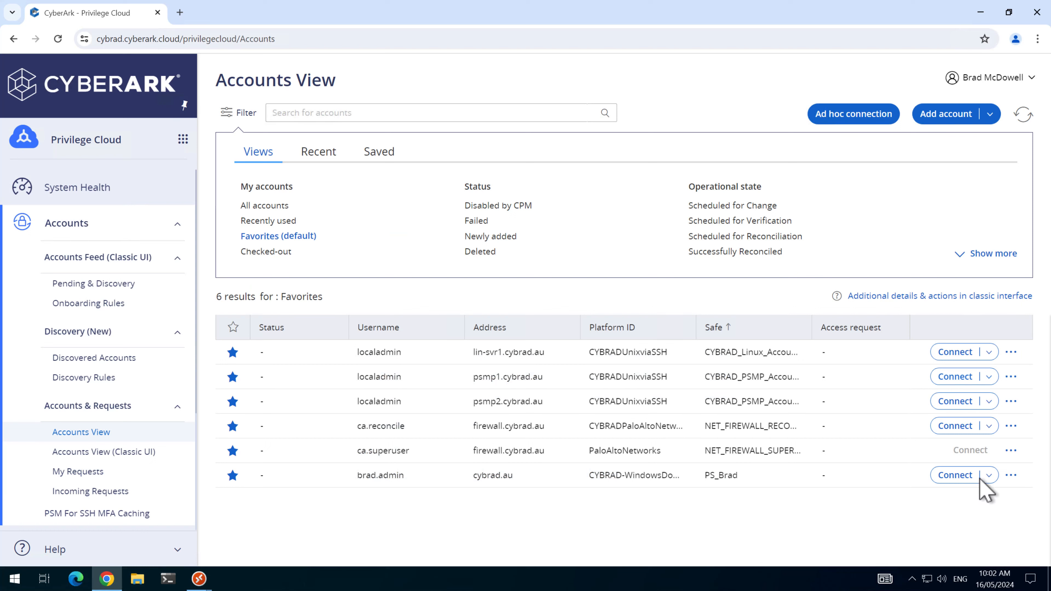
left_click(959, 476)
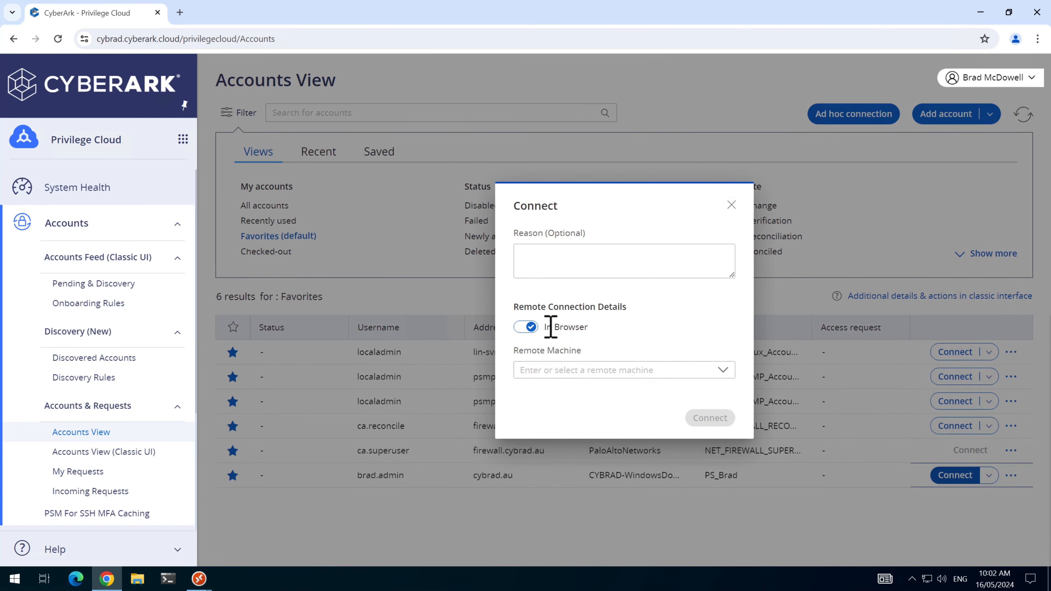
left_click_drag(549, 327, 586, 326)
left_click(639, 346)
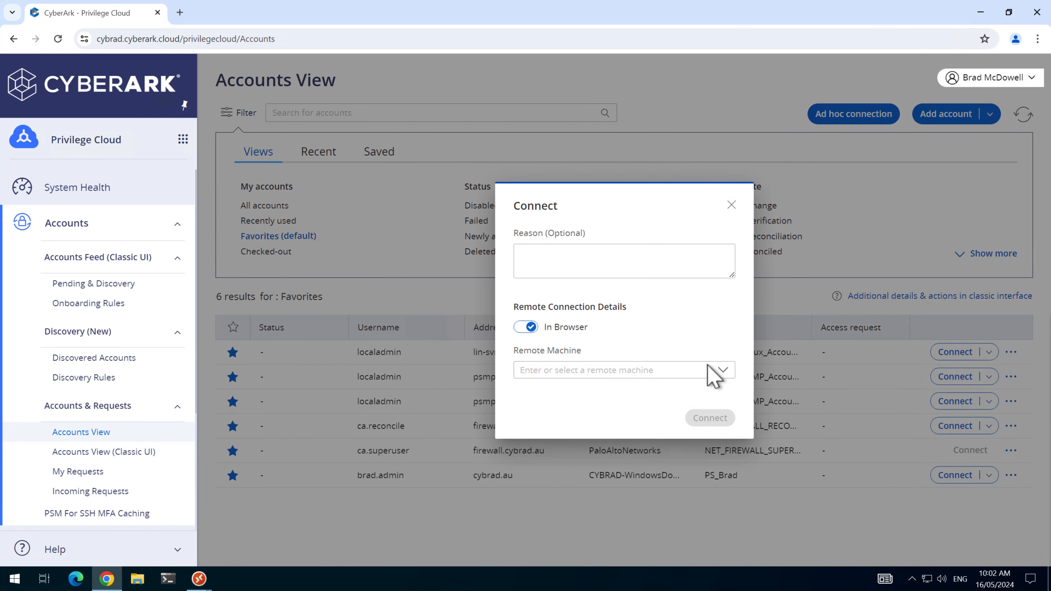
left_click(715, 371)
left_click(556, 440)
left_click(709, 417)
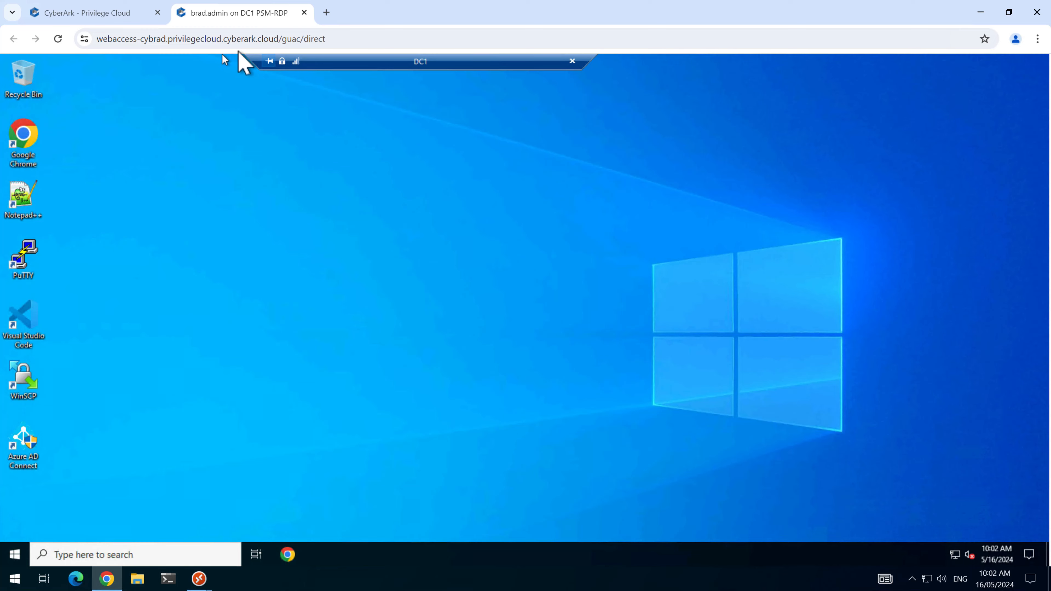
left_click(304, 12)
Step: Open the ispssh5gw entry under Configured PSM Gateway Servers in the Privilege Cloud configuration options and copy its ID
scroll(141, 385, "down", 4)
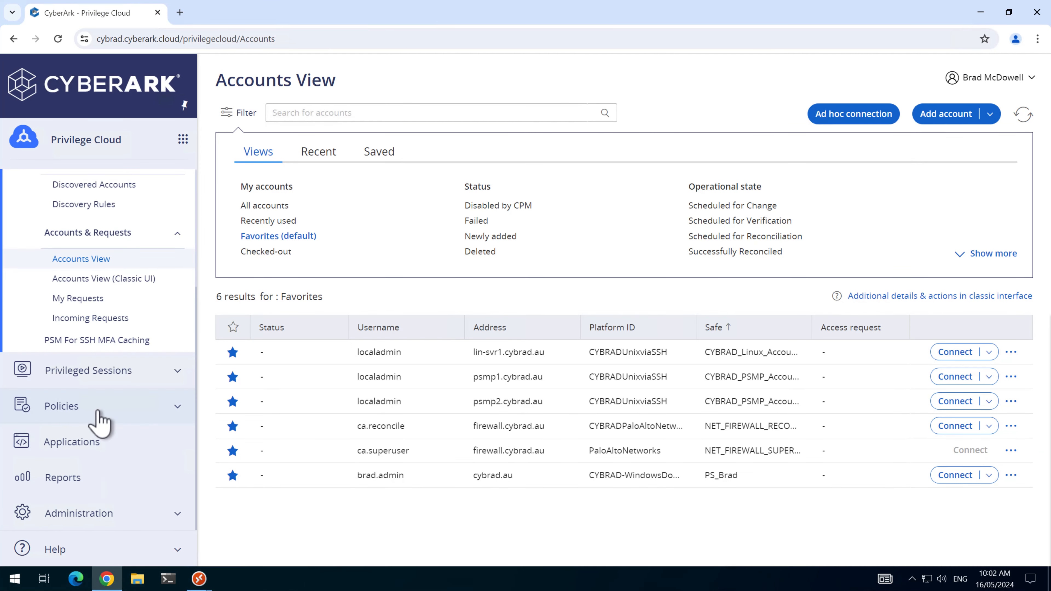
left_click(87, 531)
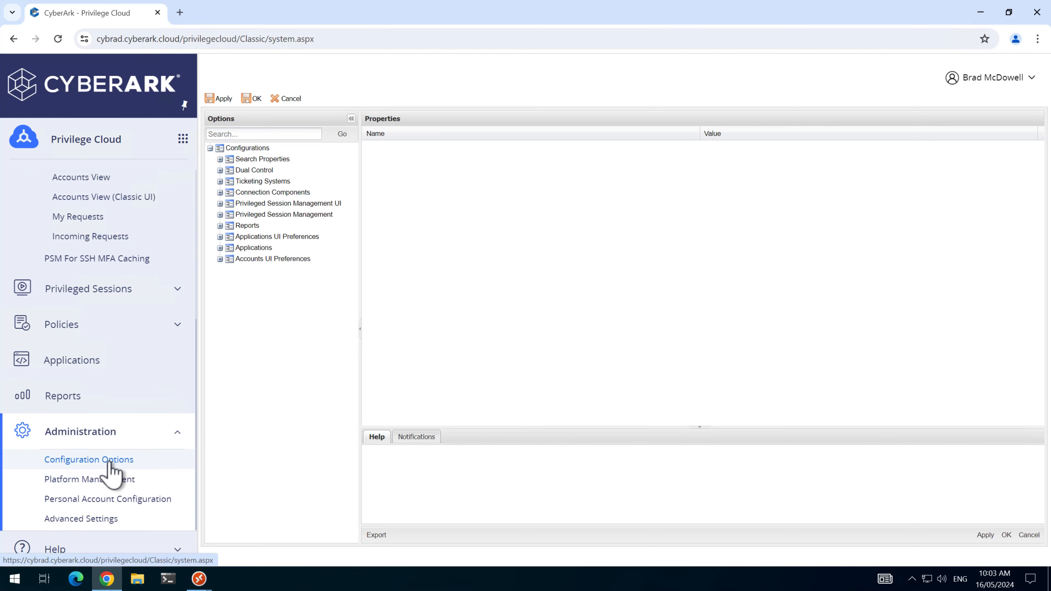
left_click(220, 215)
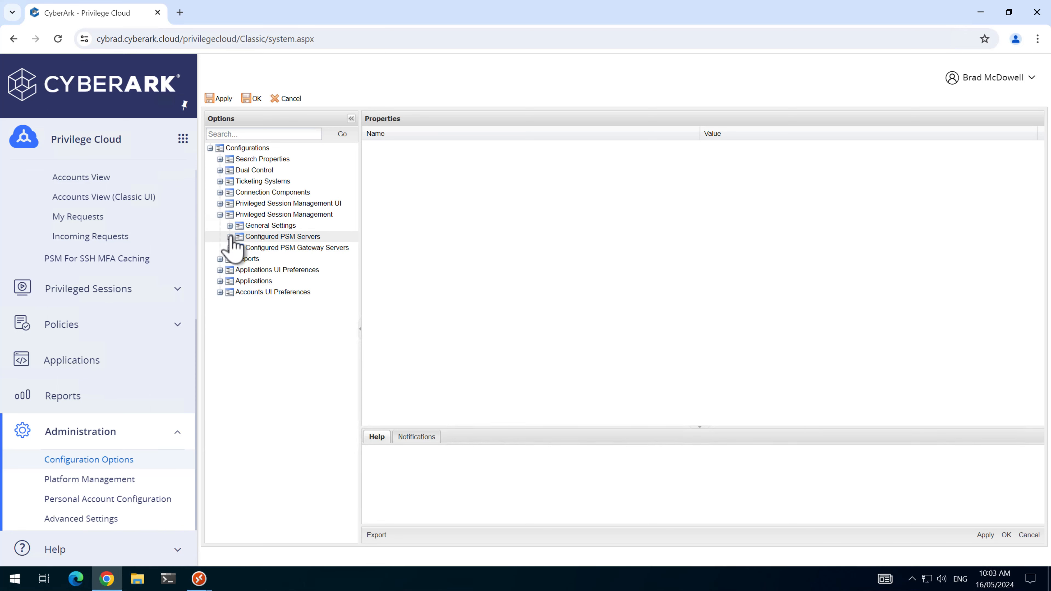
left_click(230, 237)
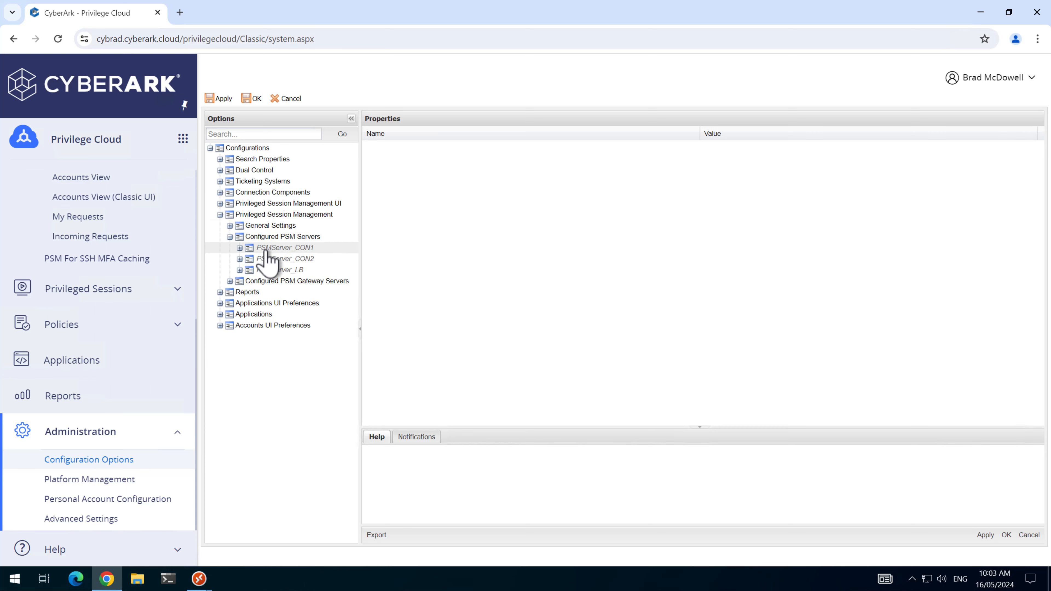
left_click(230, 281)
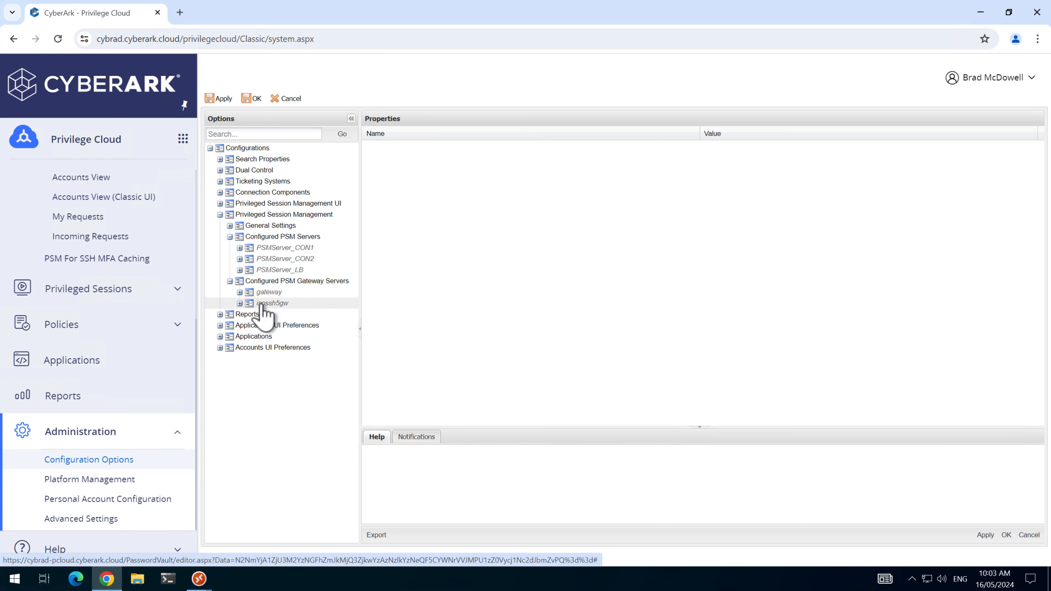
left_click(240, 303)
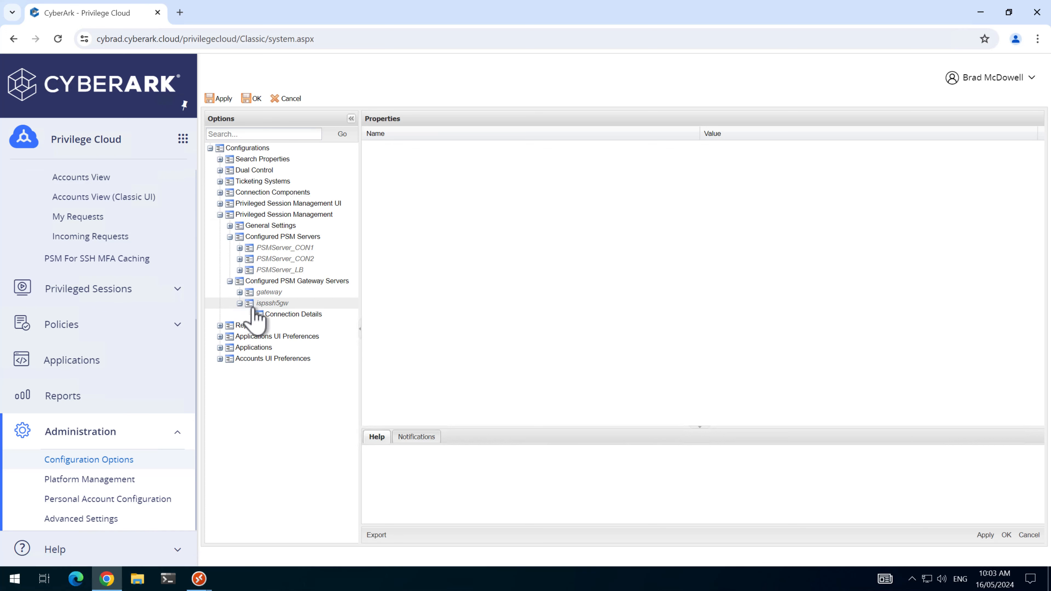
left_click(269, 304)
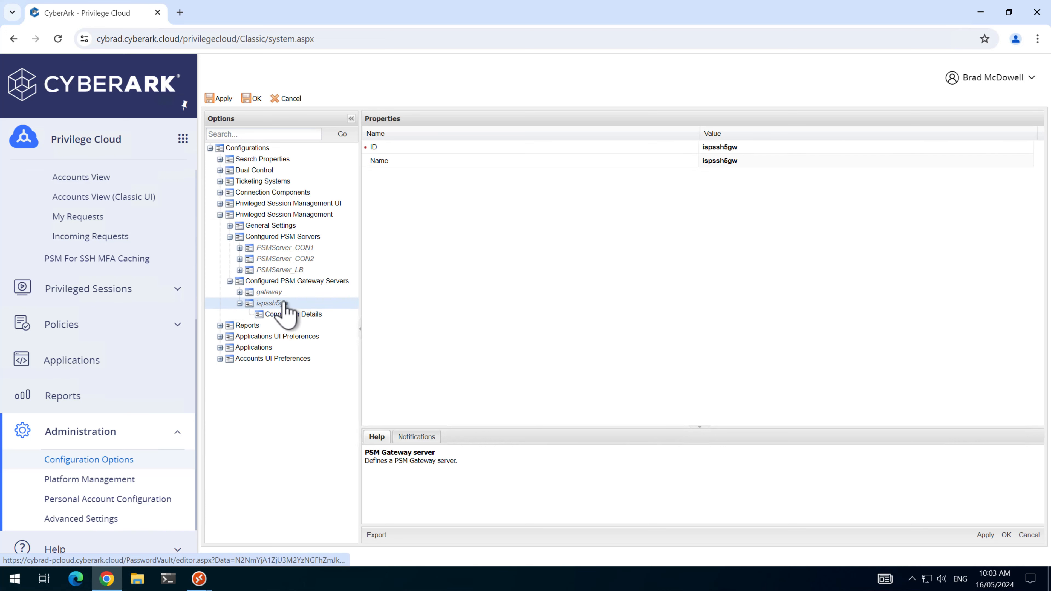
left_click(737, 150)
key("ctrl+c")
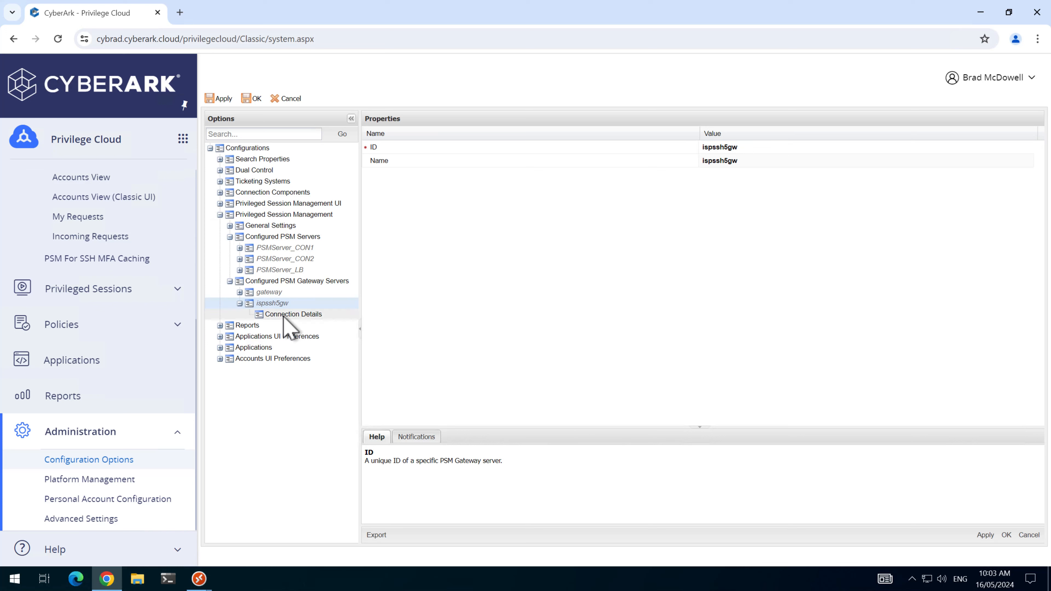
Step: Review the address and port in the ispssh5gw gateway's connection details, and select its ID value again for copying
left_click(284, 317)
left_click(285, 315)
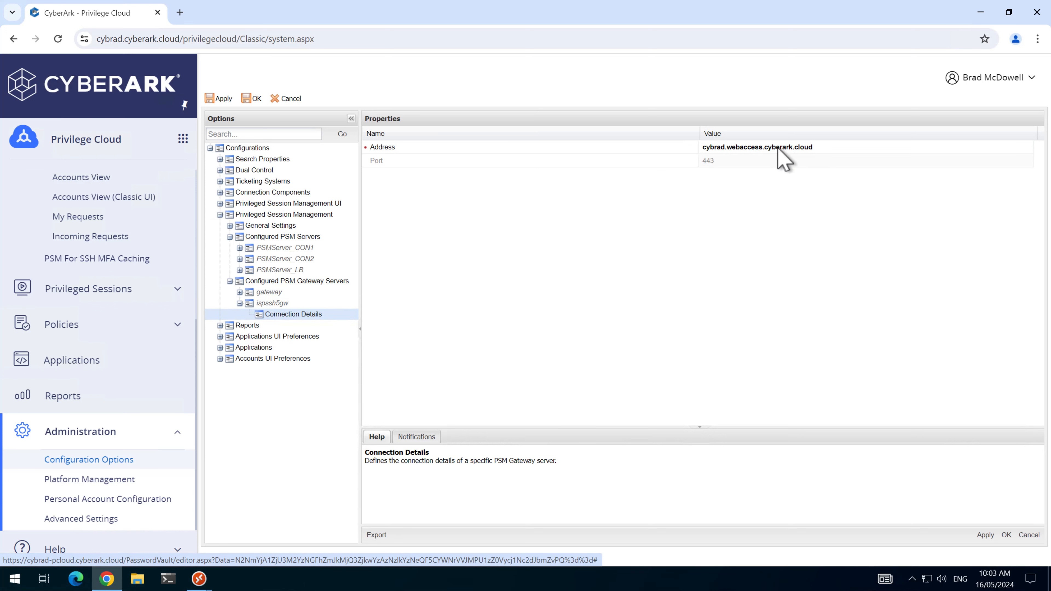
left_click(270, 304)
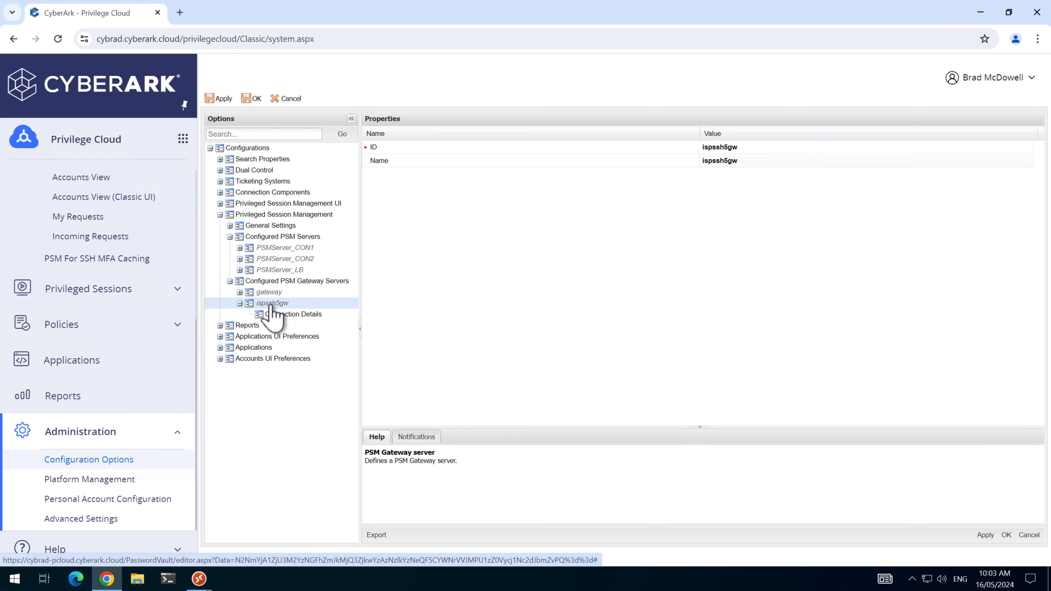
left_click(731, 147)
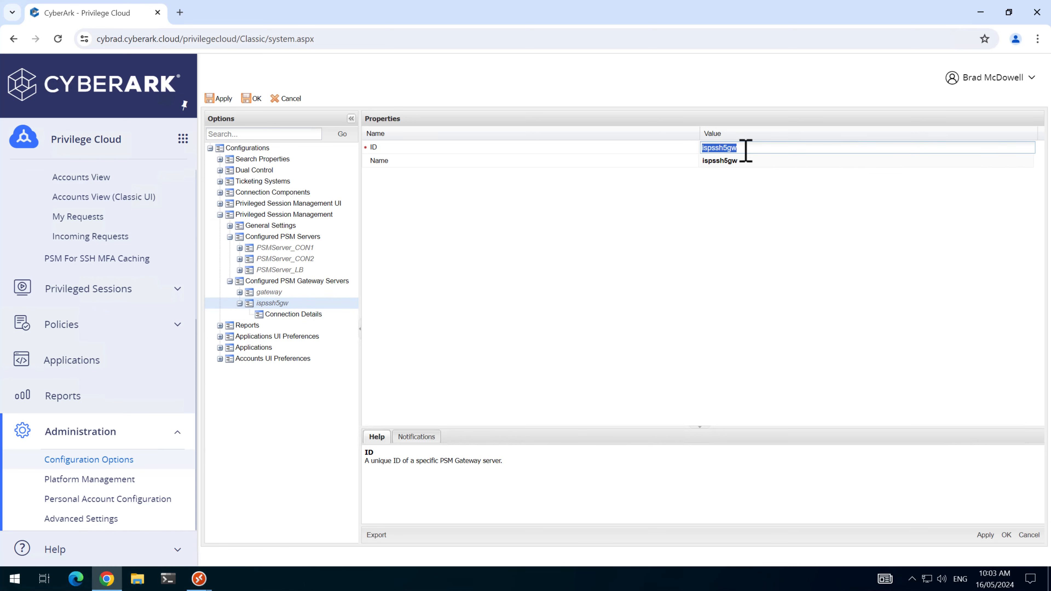
Step: Delete the existing PSM Gateway entry from the connection details of PSMServer_CON1
left_click(249, 248)
left_click(250, 259)
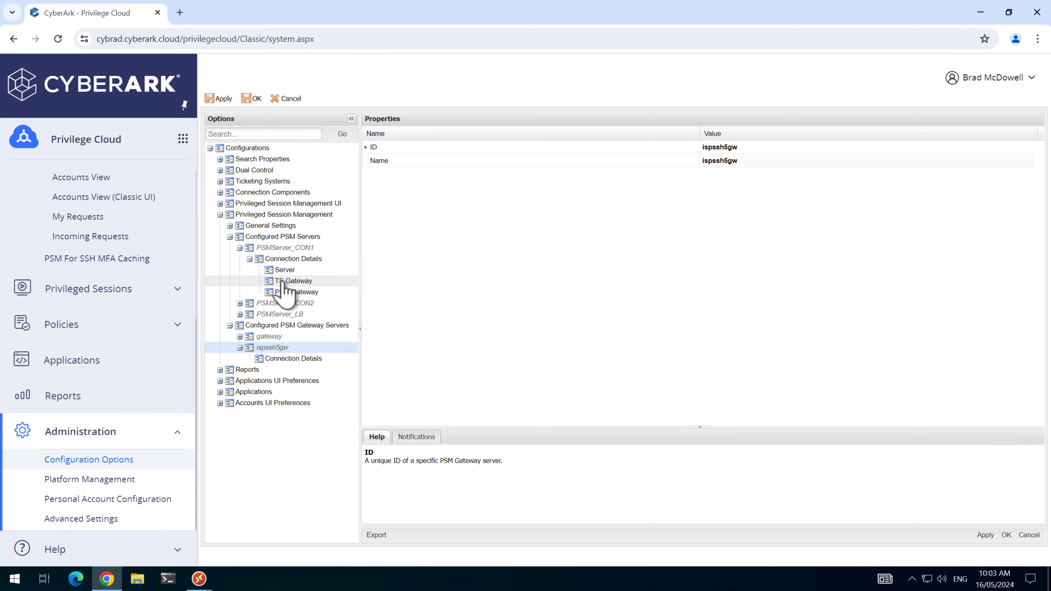
left_click(285, 292)
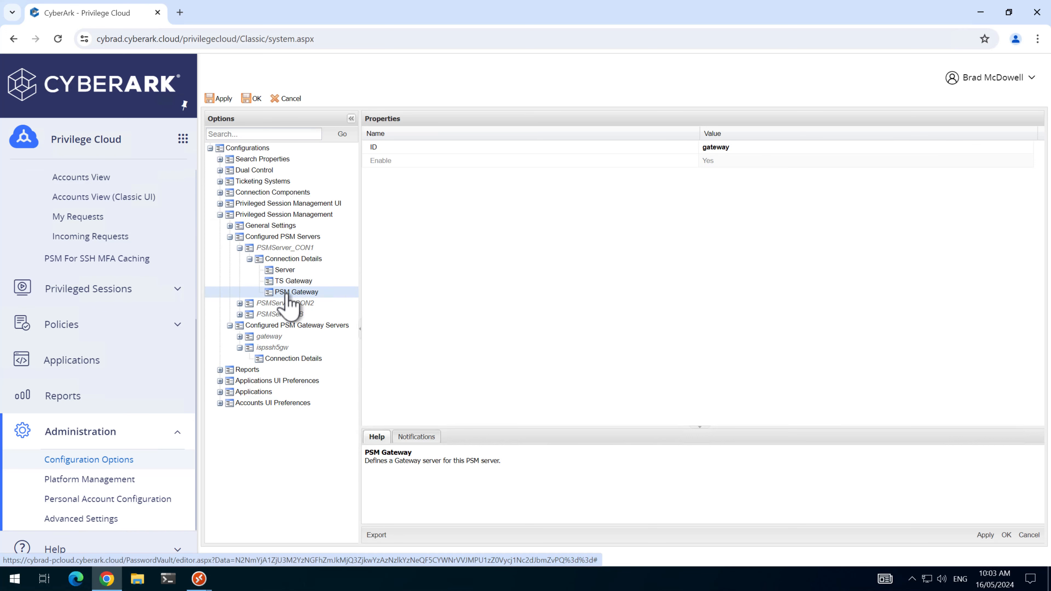
right_click(288, 295)
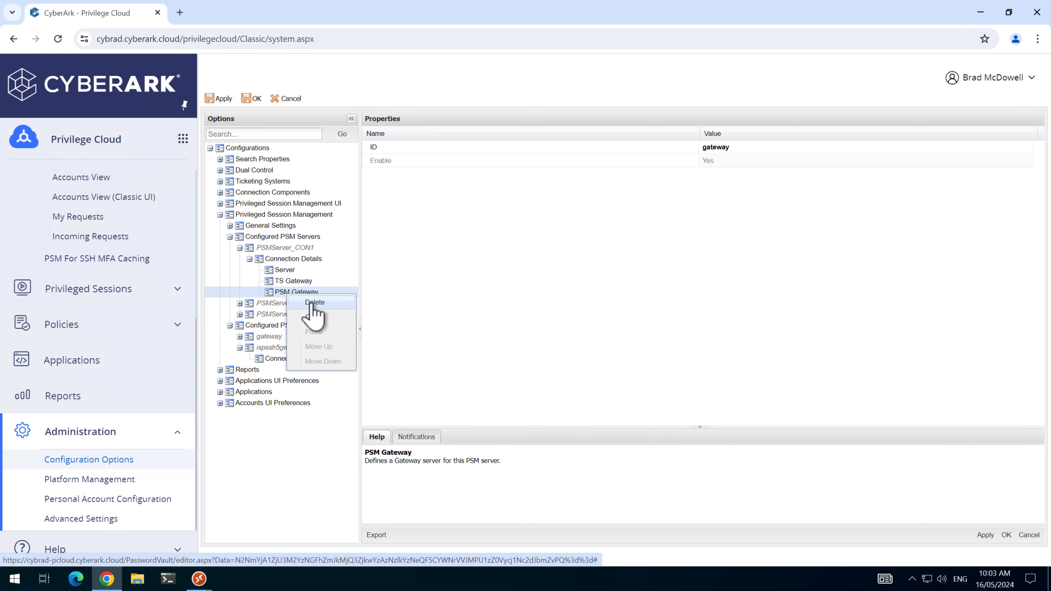
left_click(307, 307)
Step: Add a PSM Gateway to the connection details of PSMServer_CON1 with the ID ispssh5gw and apply it
left_click(286, 260)
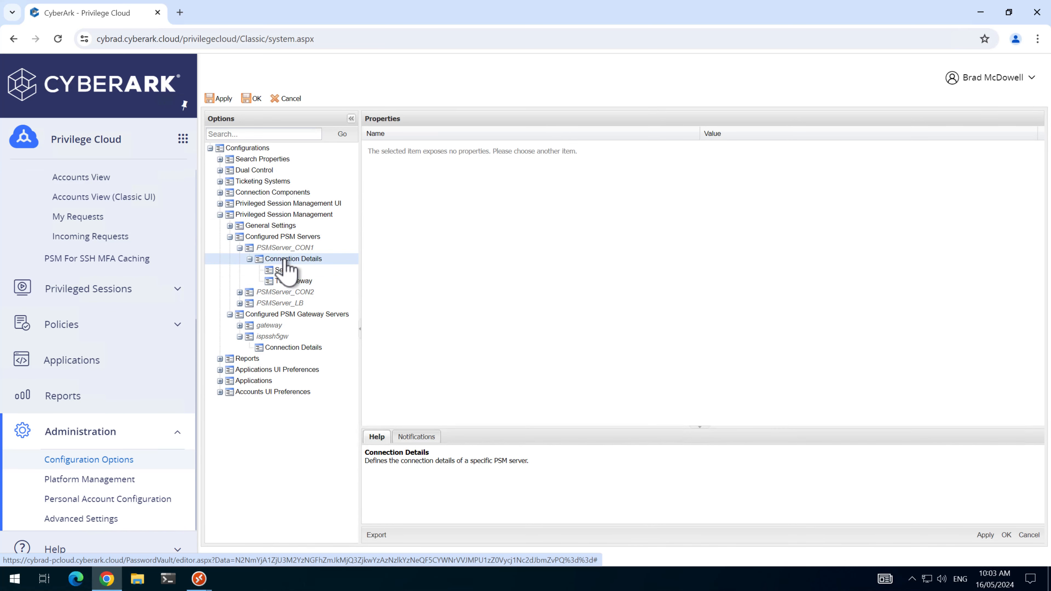
right_click(291, 265)
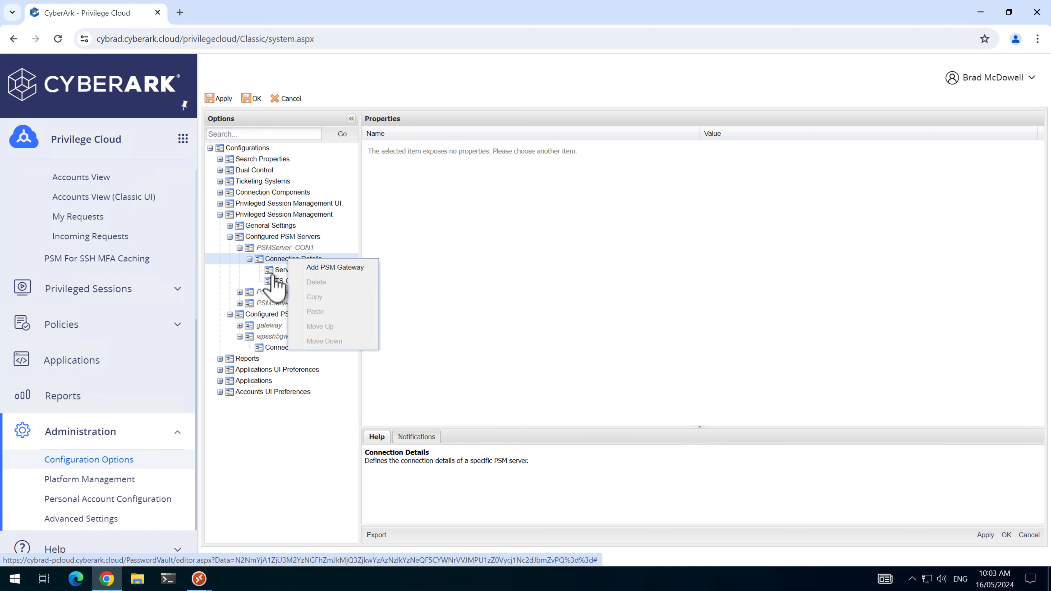
left_click(280, 261)
right_click(290, 267)
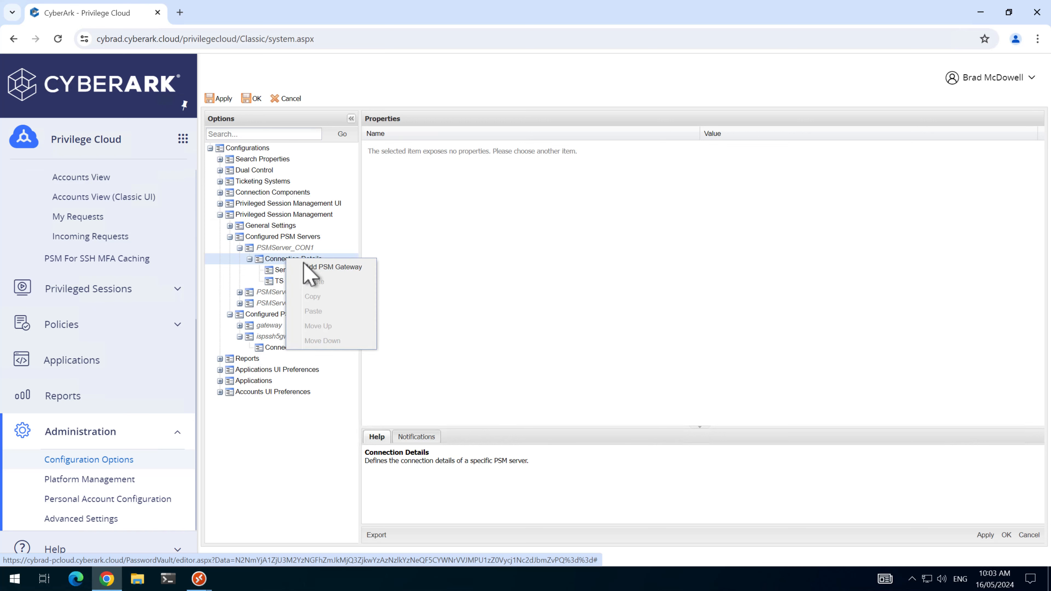
left_click(331, 267)
left_click(772, 148)
key("ctrl+v")
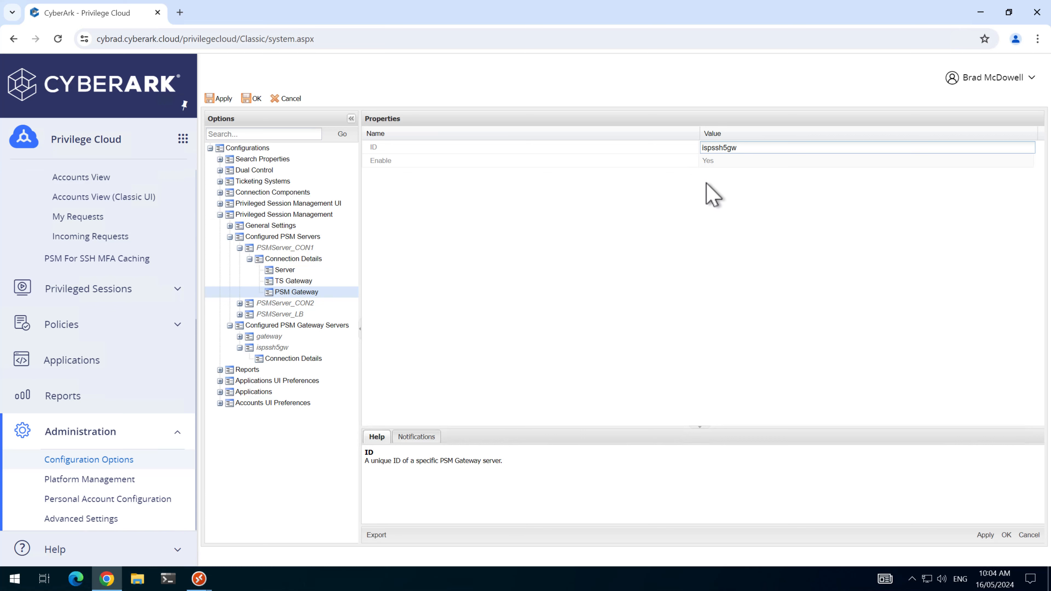
left_click(985, 535)
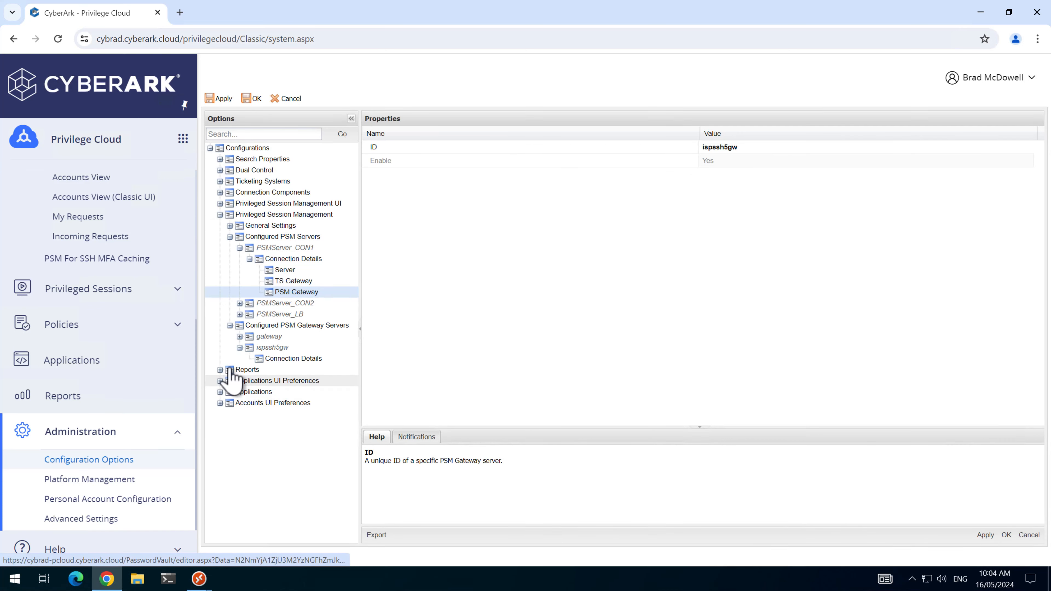
Step: Set the PSM Gateway ID in the connection details of PSMServer_CON2 to ispssh5gw and apply it
left_click(248, 303)
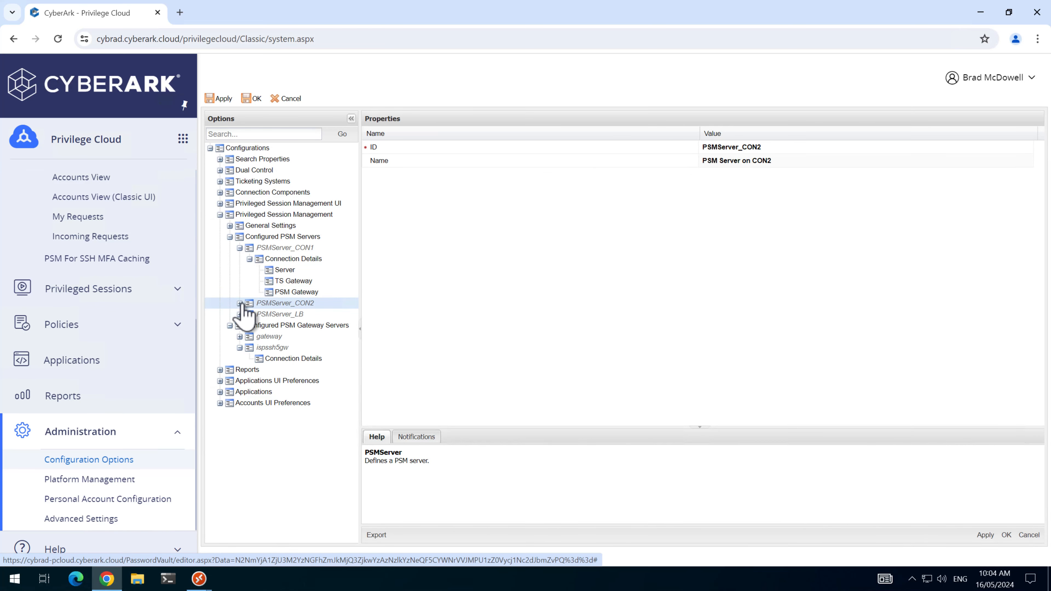
left_click(240, 304)
left_click(249, 315)
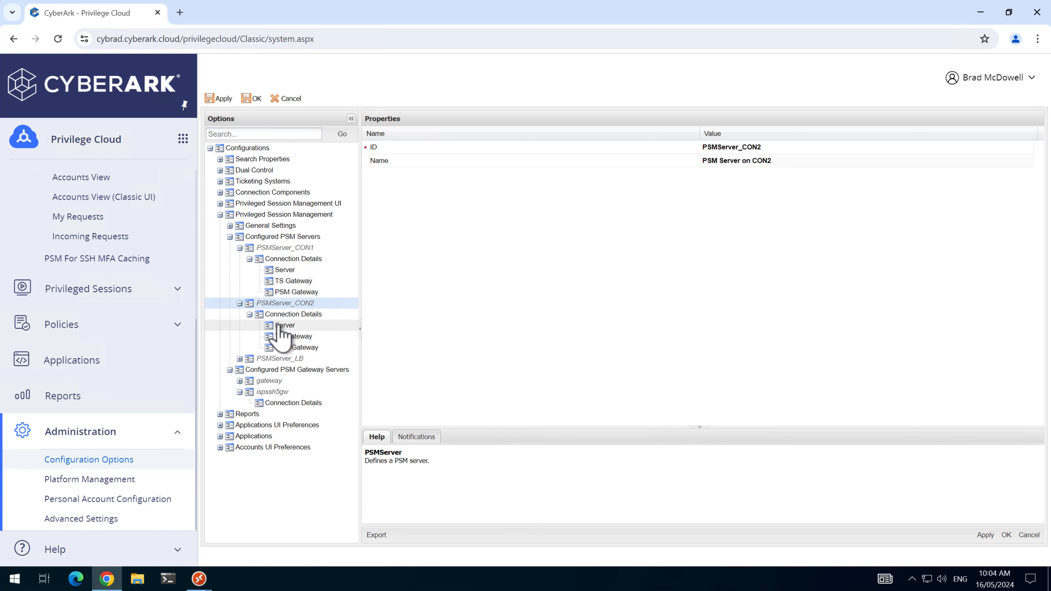
left_click(280, 326)
left_click(290, 348)
left_click(760, 147)
key("ctrl+v")
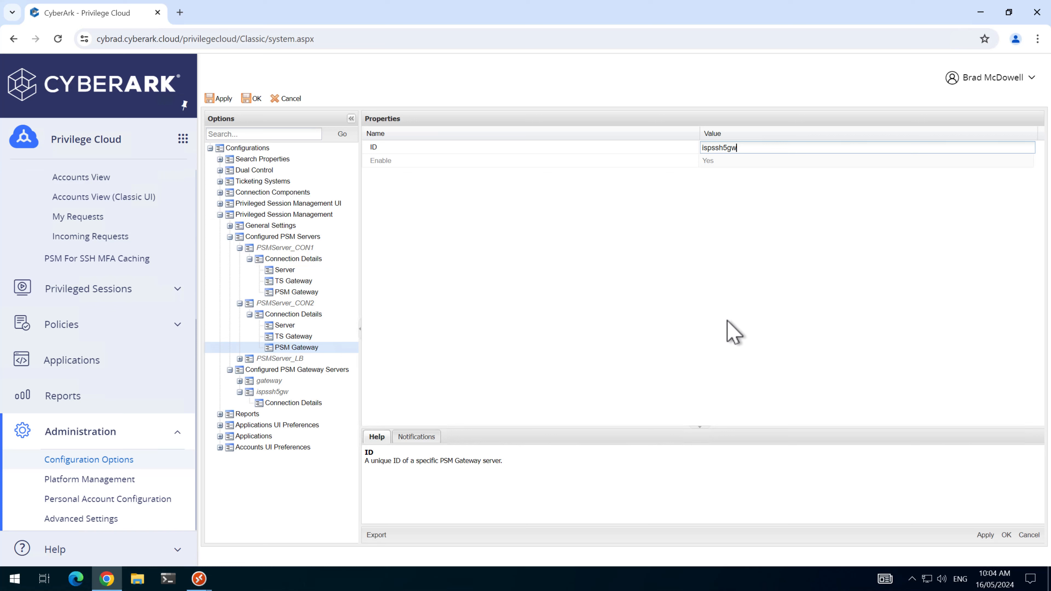
left_click(985, 535)
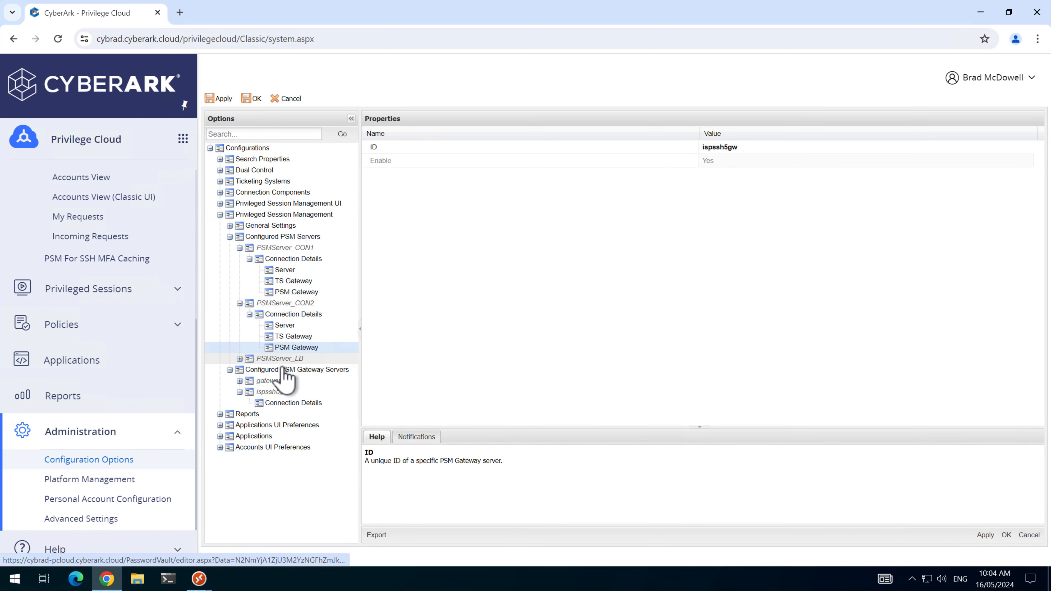
Step: Set the PSM Gateway ID in the connection details of PSMServer_LB to ispssh5gw and save the configuration options
left_click(239, 358)
left_click(250, 369)
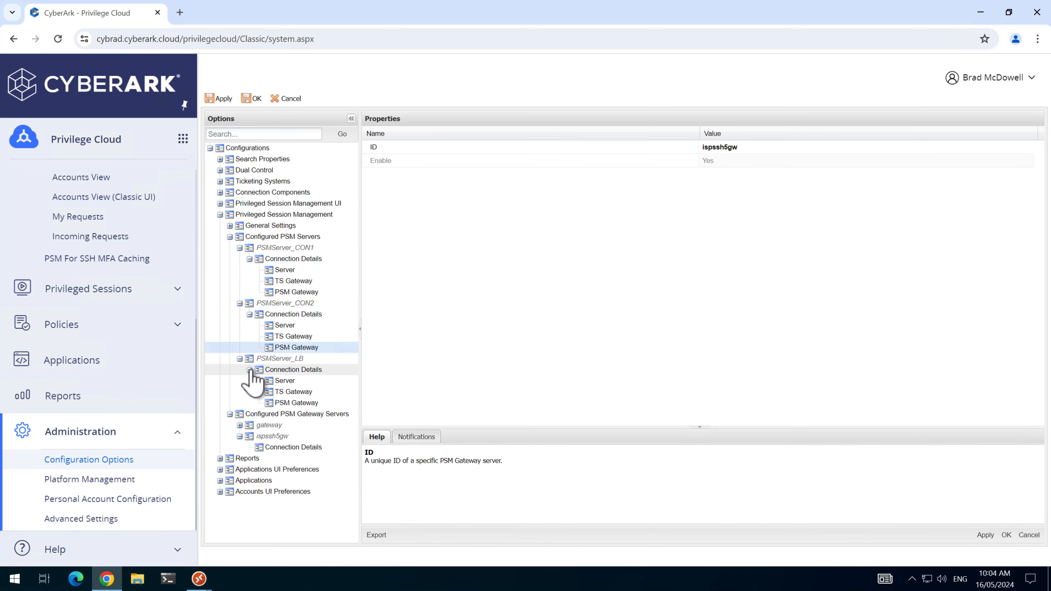
left_click(282, 403)
left_click(755, 147)
key("ctrl+v")
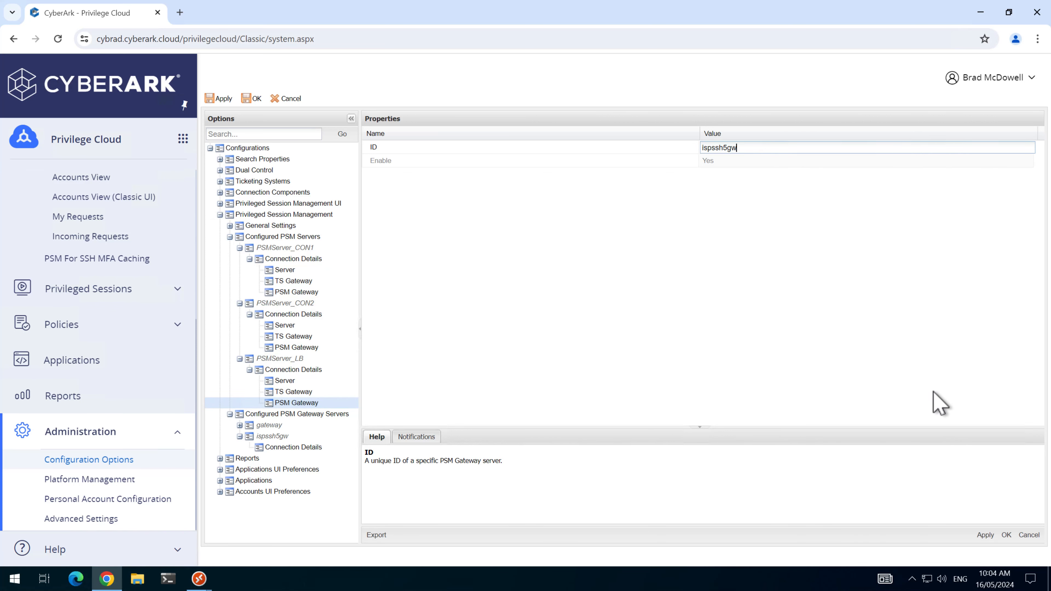
left_click(983, 535)
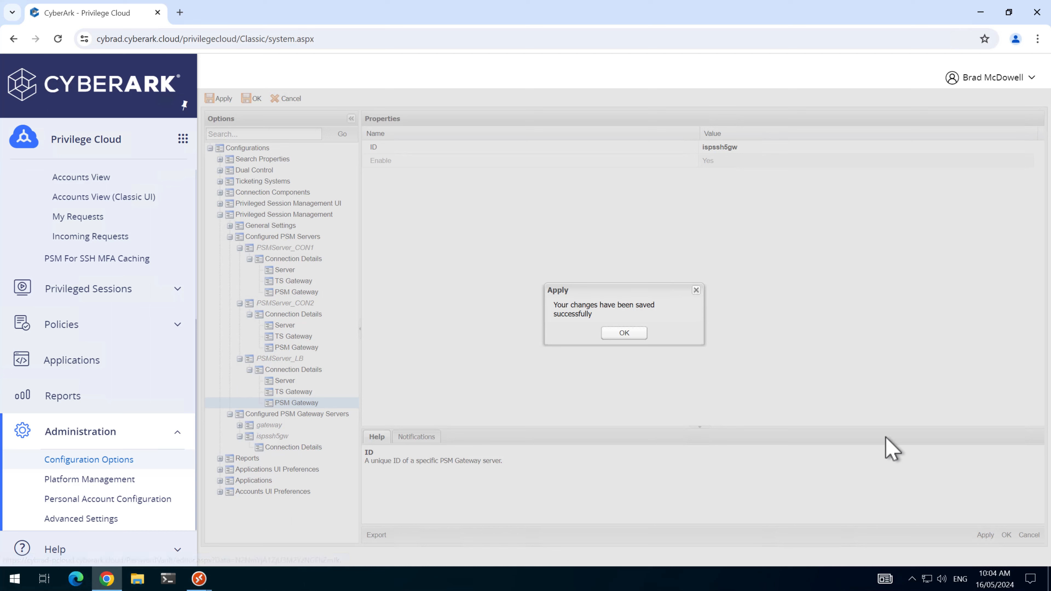
left_click(623, 334)
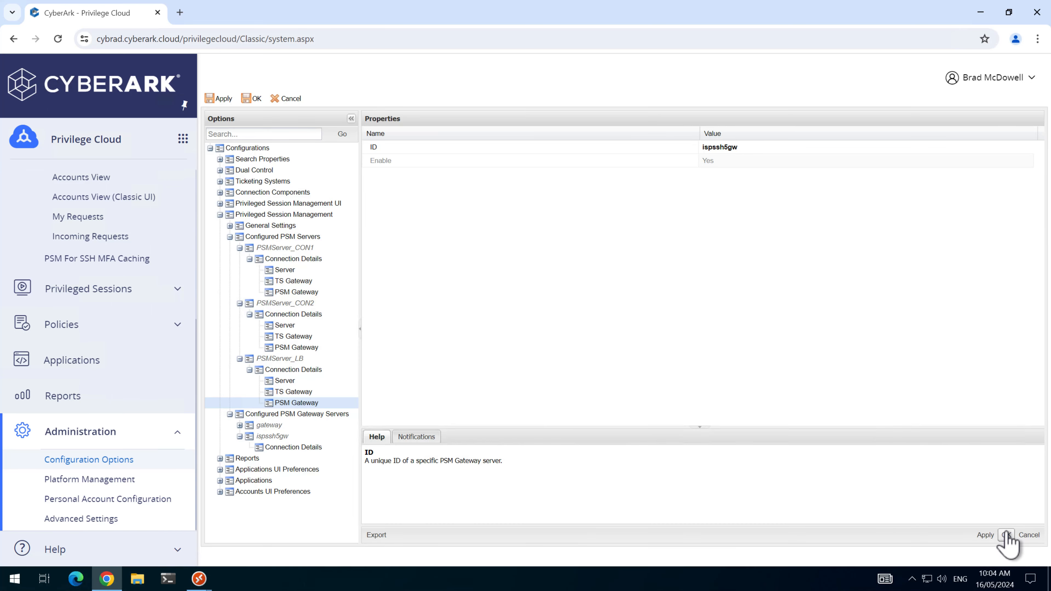
left_click(985, 534)
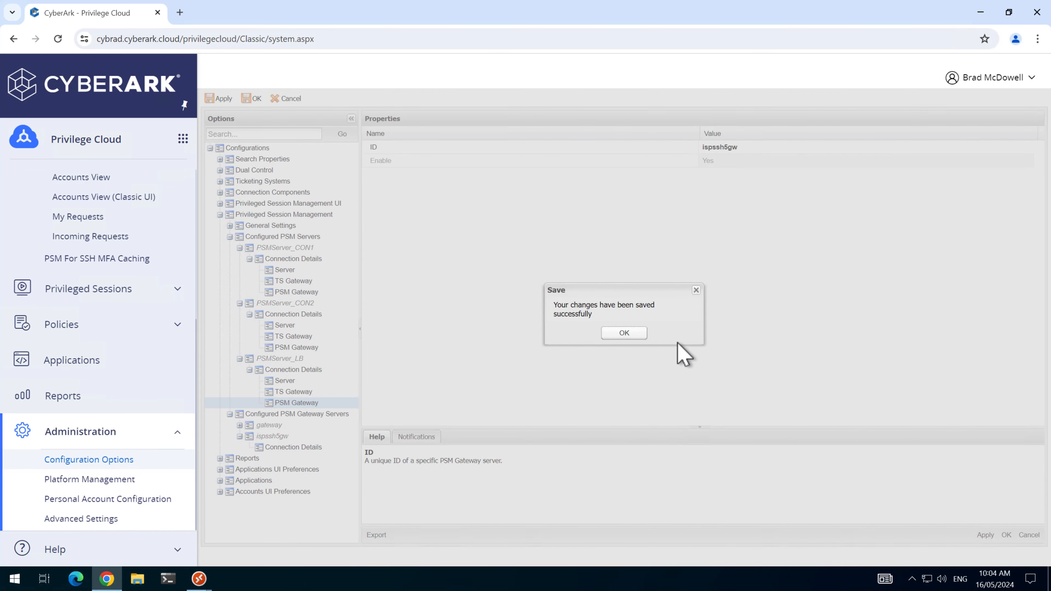
left_click(615, 334)
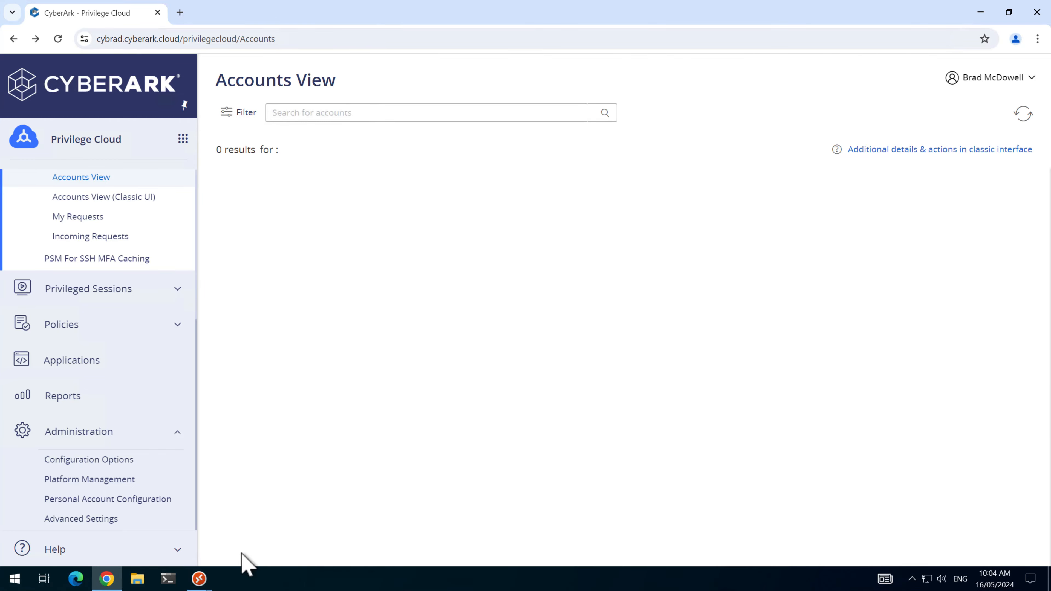
Step: Switch to the CON1 server, open Windows Services, and restart the CyberArk Privileged Session Manager service
mouse_move(201, 579)
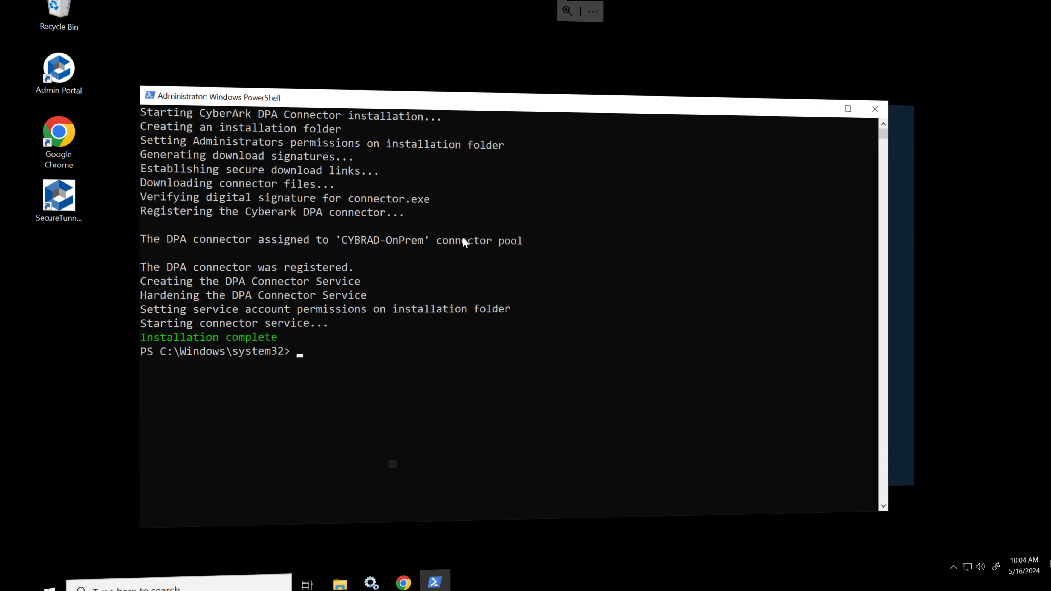
type("s")
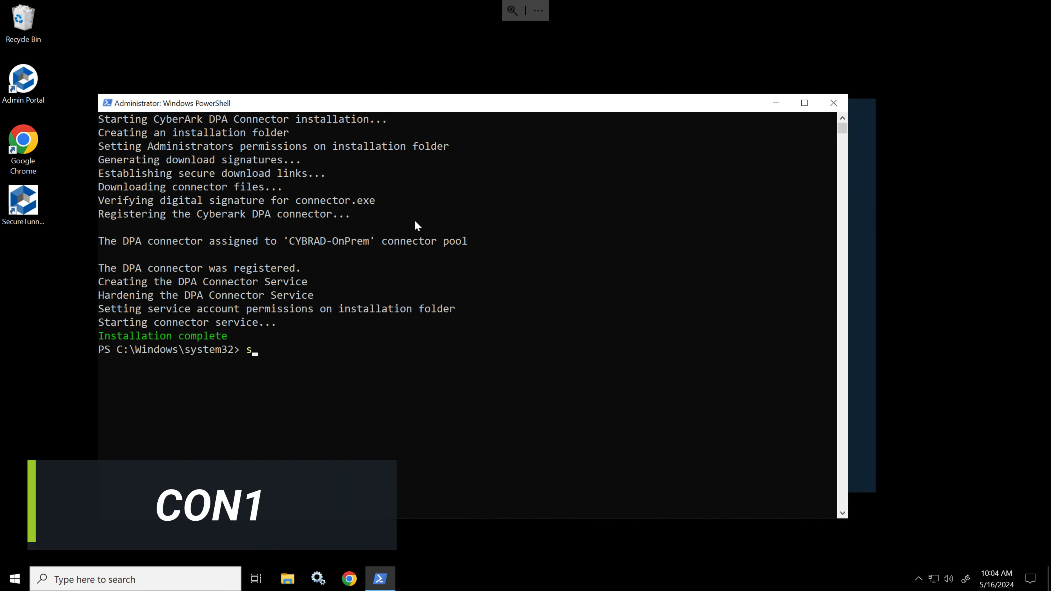
type("er")
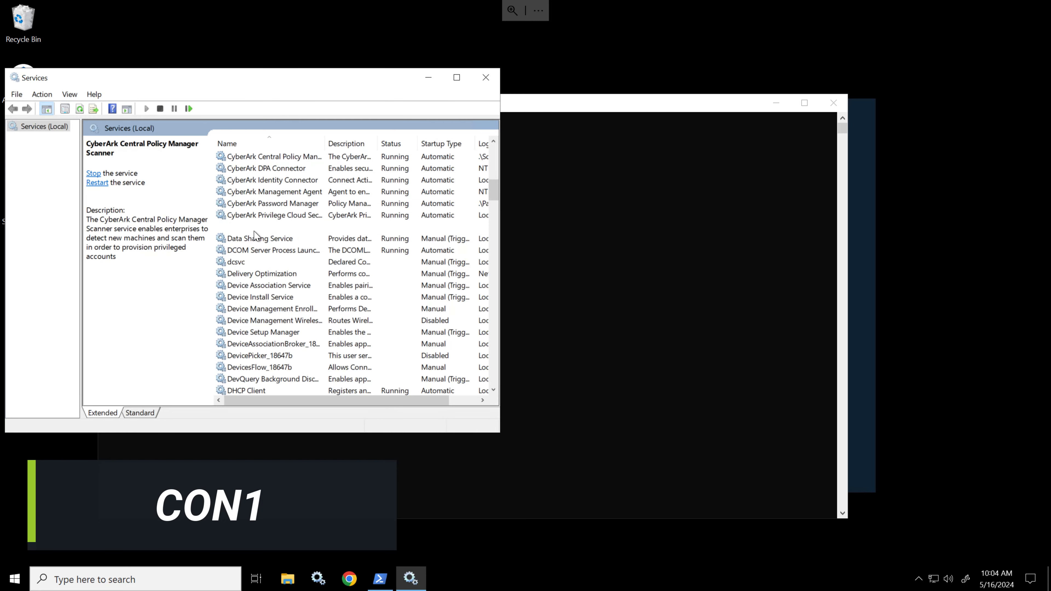
left_click(270, 226)
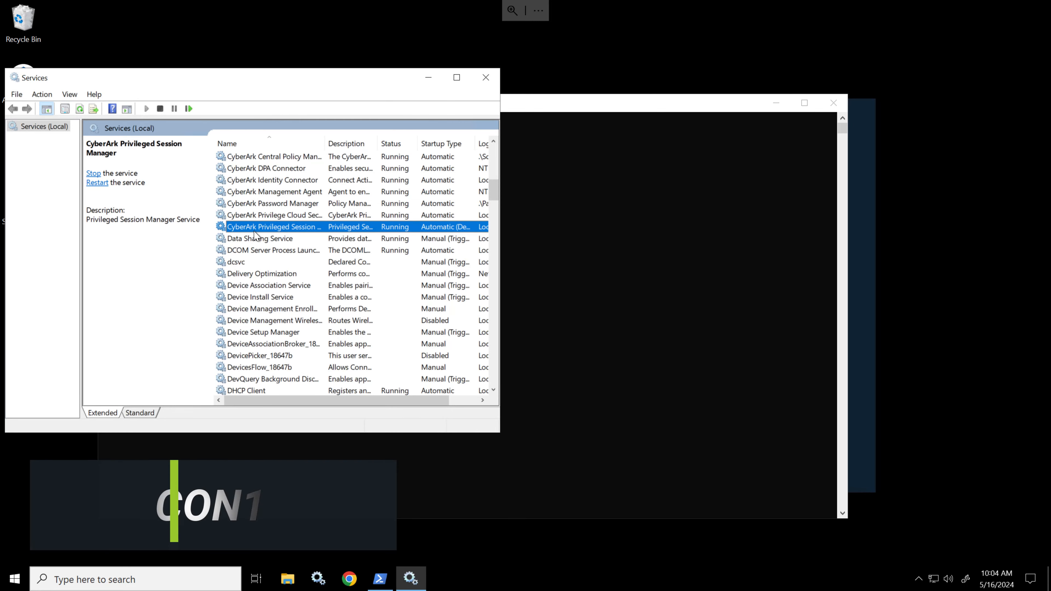
left_click(188, 108)
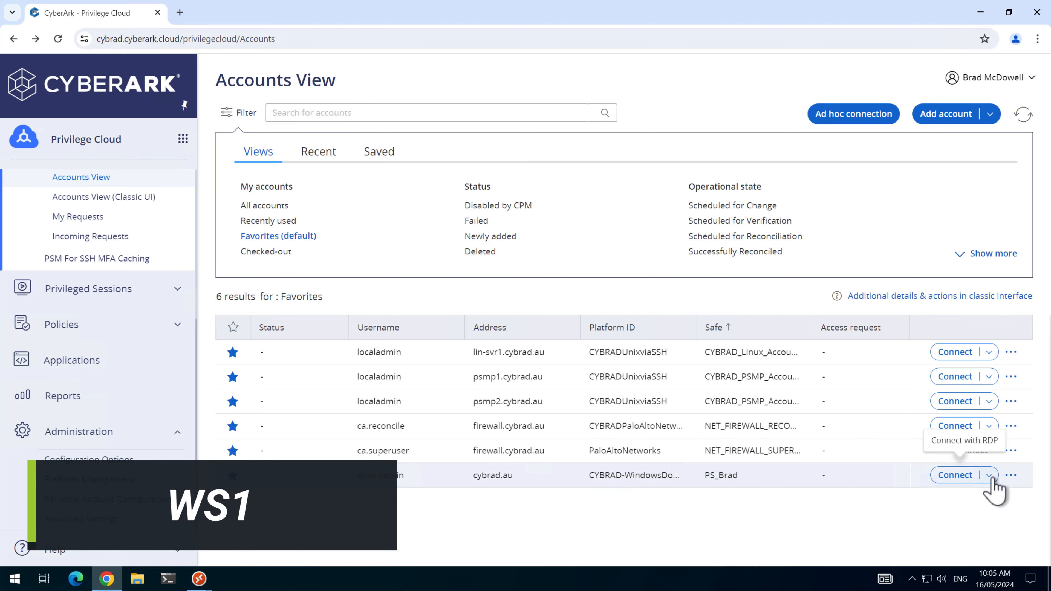
Step: Back in Privilege Cloud on WS1, try an in-browser connection to DC1 with the cybrad.au domain account, and close the session page
left_click(959, 478)
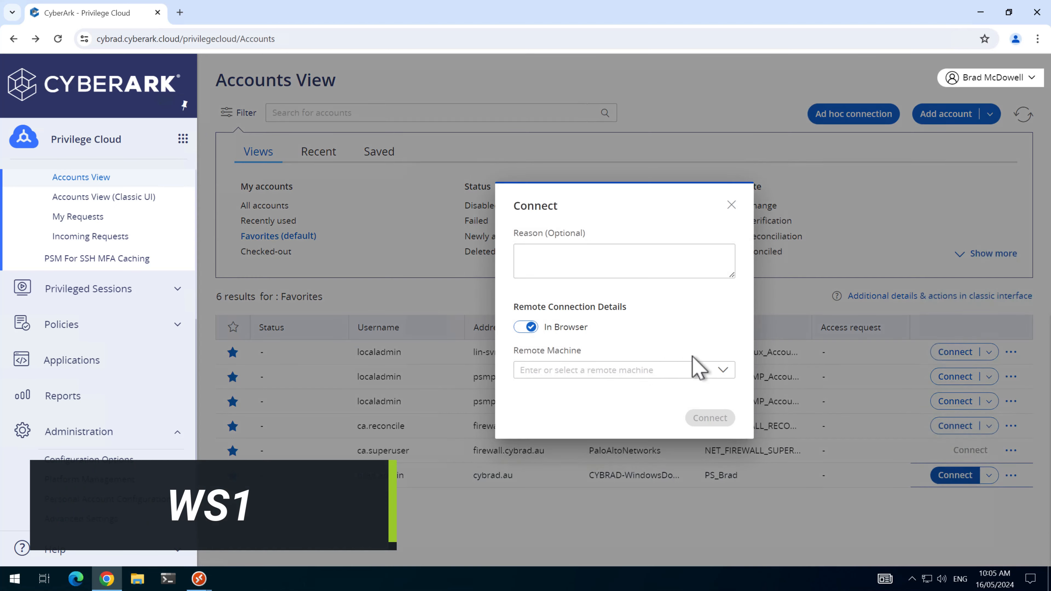
left_click(722, 373)
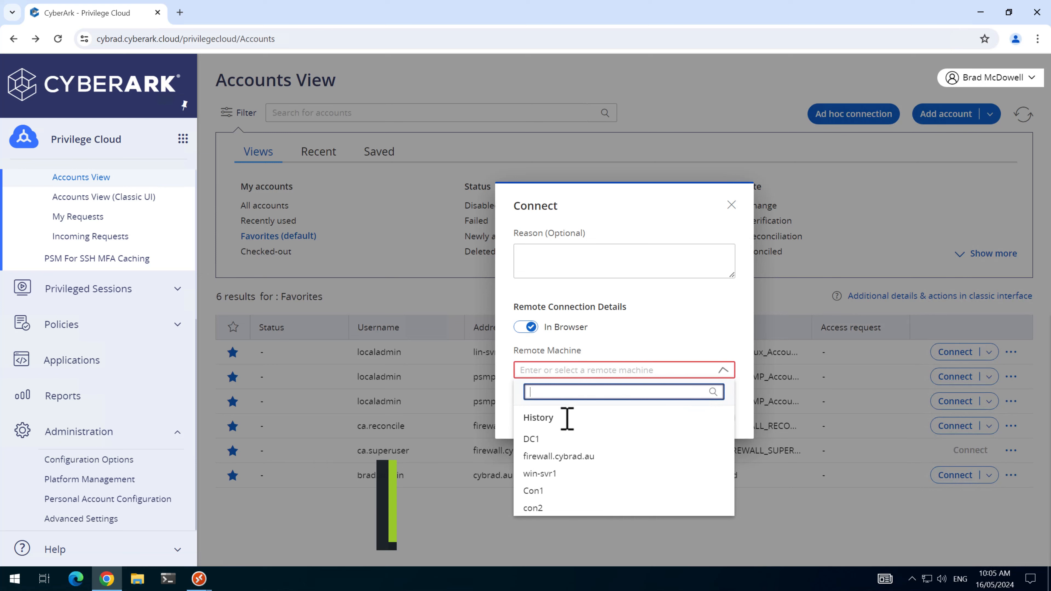
left_click(529, 440)
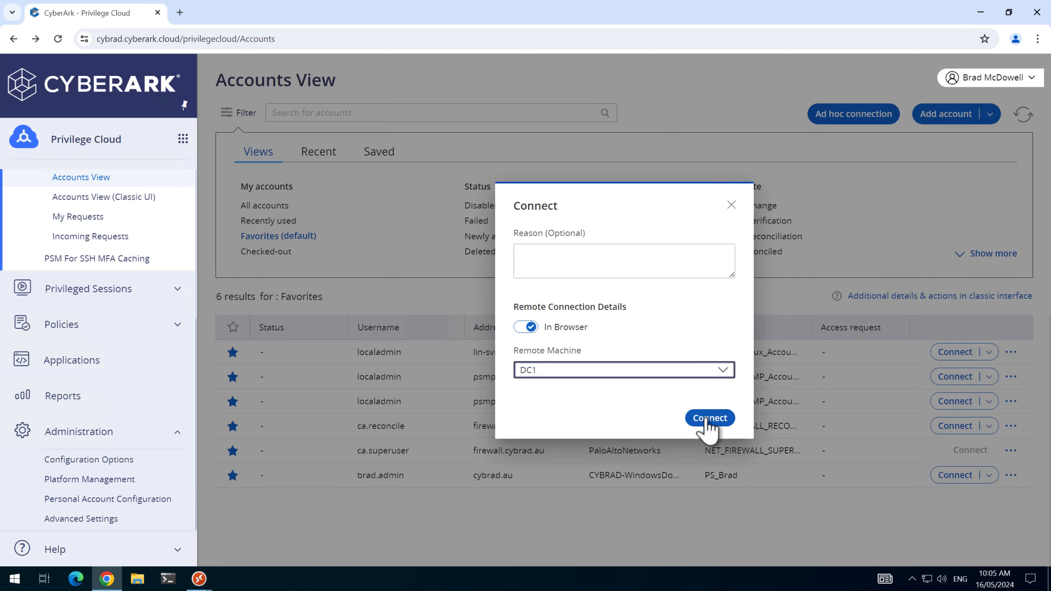
left_click(709, 419)
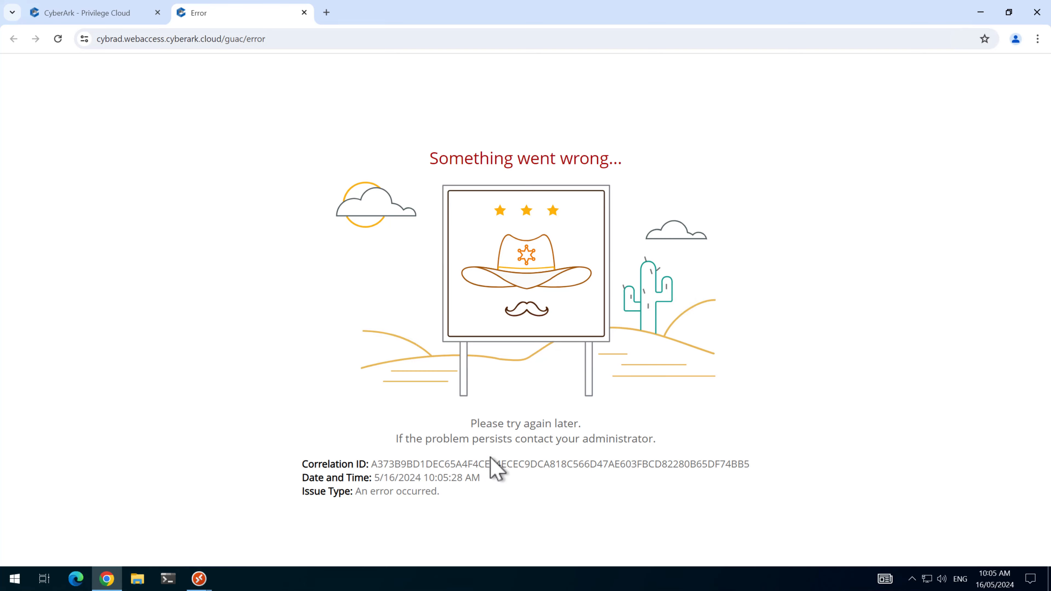
left_click(305, 13)
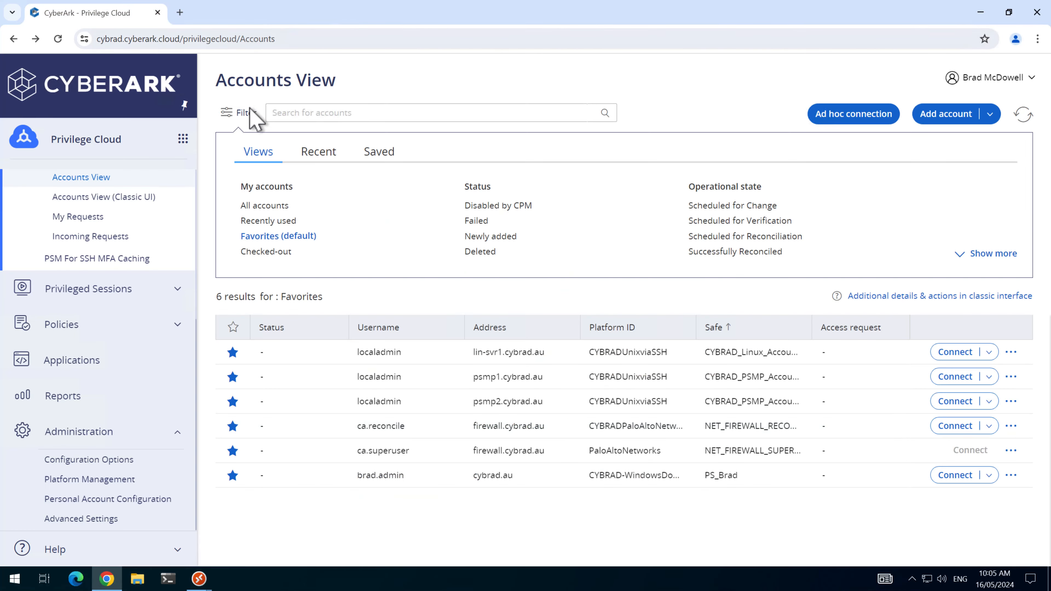
Step: Switch to Dynamic Privileged Access and examine the tunnel creation and certificate validation stages of the latest con1.cybrad.au session in Session diagnostics
left_click(183, 139)
left_click(319, 153)
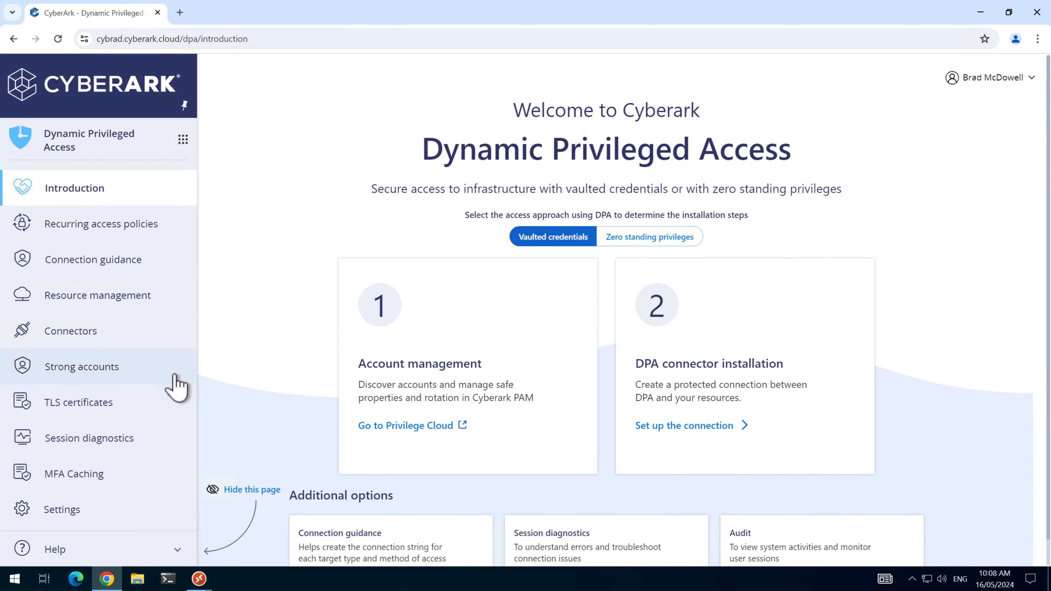
left_click(62, 444)
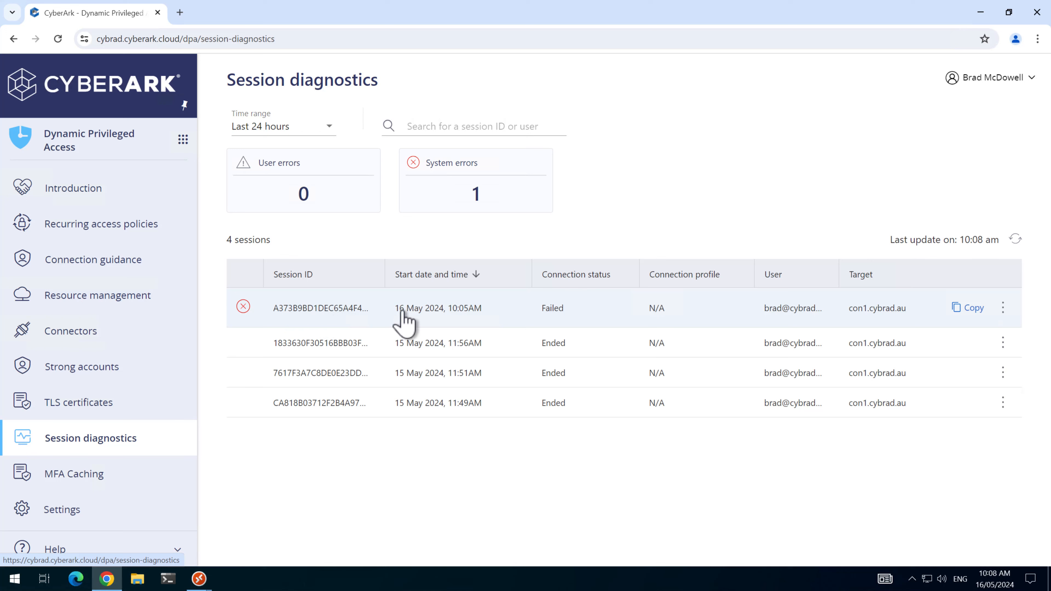
left_click(466, 318)
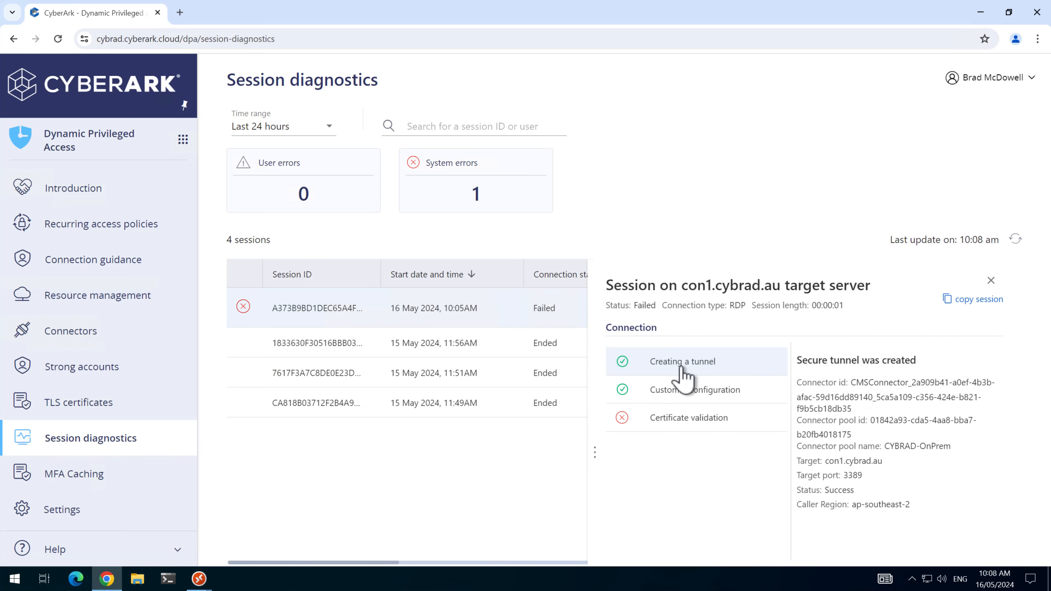
left_click(683, 421)
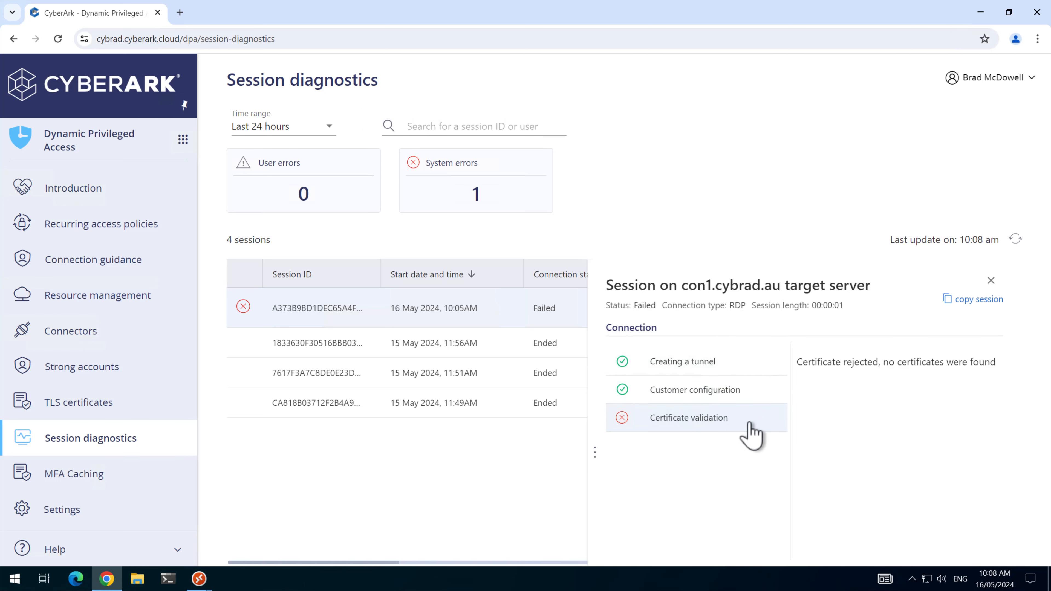
left_click(991, 281)
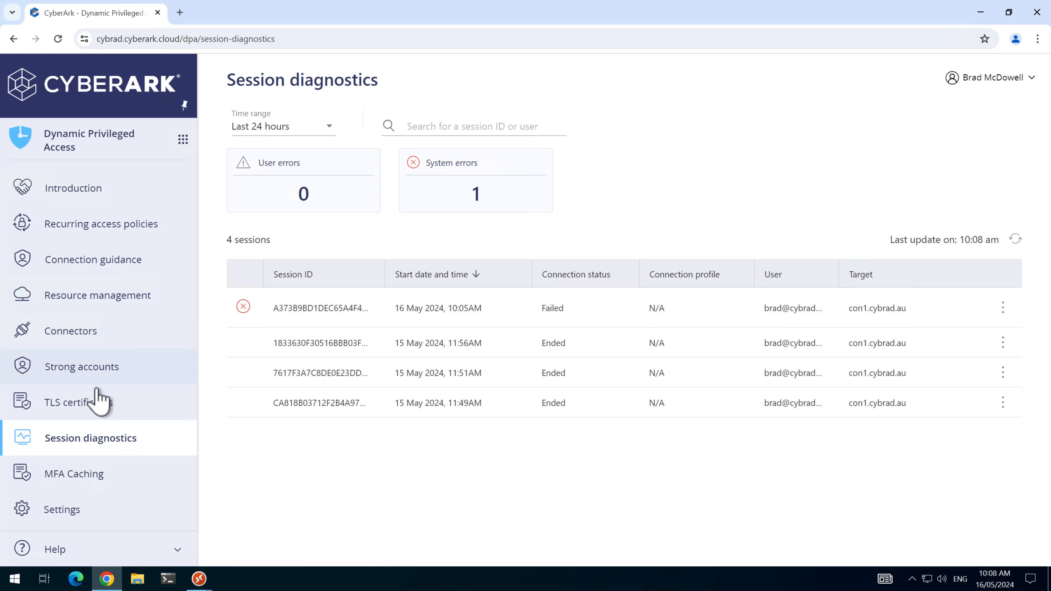
Step: Turn off TLS certificate validation for RDP, Database and HTML5 in the Dynamic Privileged Access settings and apply the change
left_click(70, 514)
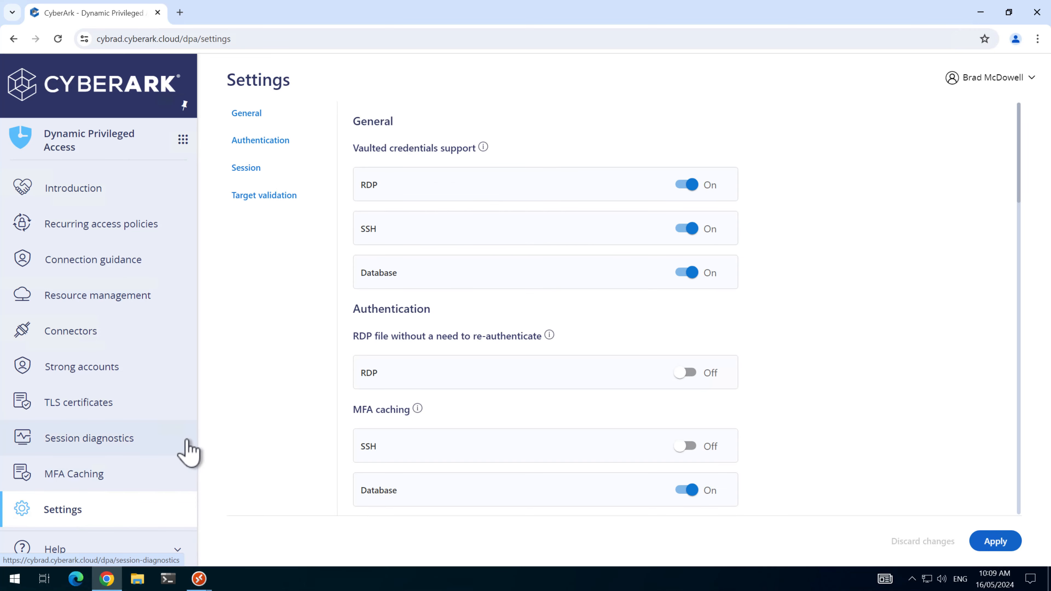
scroll(317, 366, "down", 8)
scroll(321, 368, "down", 12)
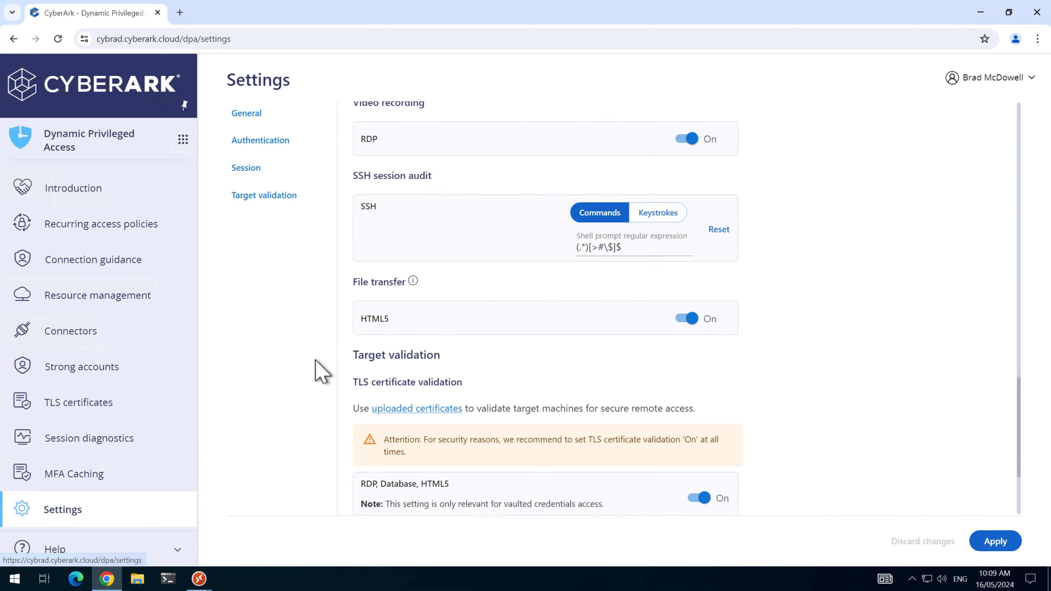
scroll(321, 375, "down", 3)
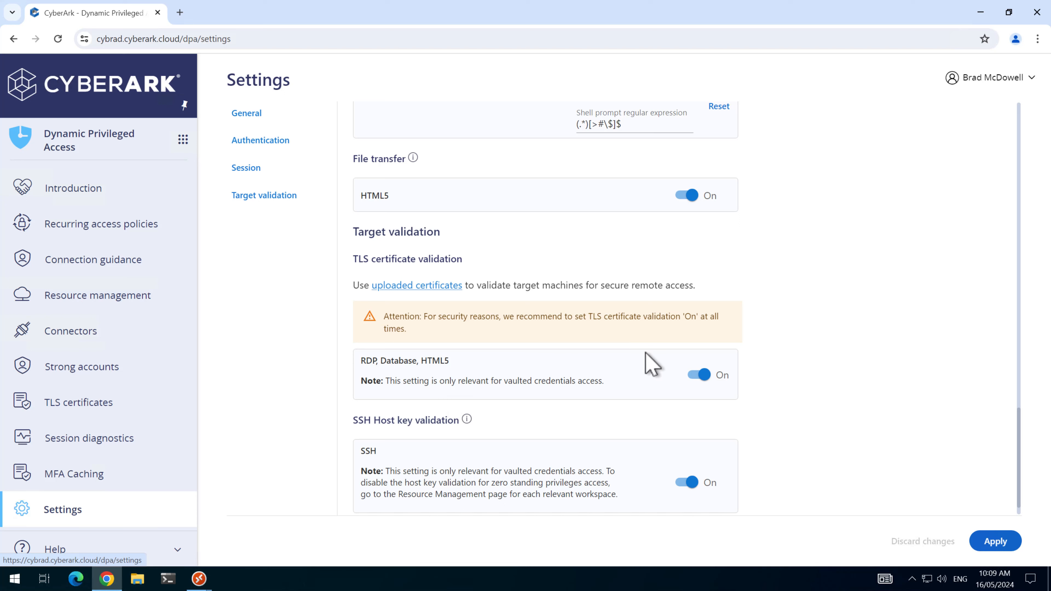
left_click(701, 375)
left_click(991, 543)
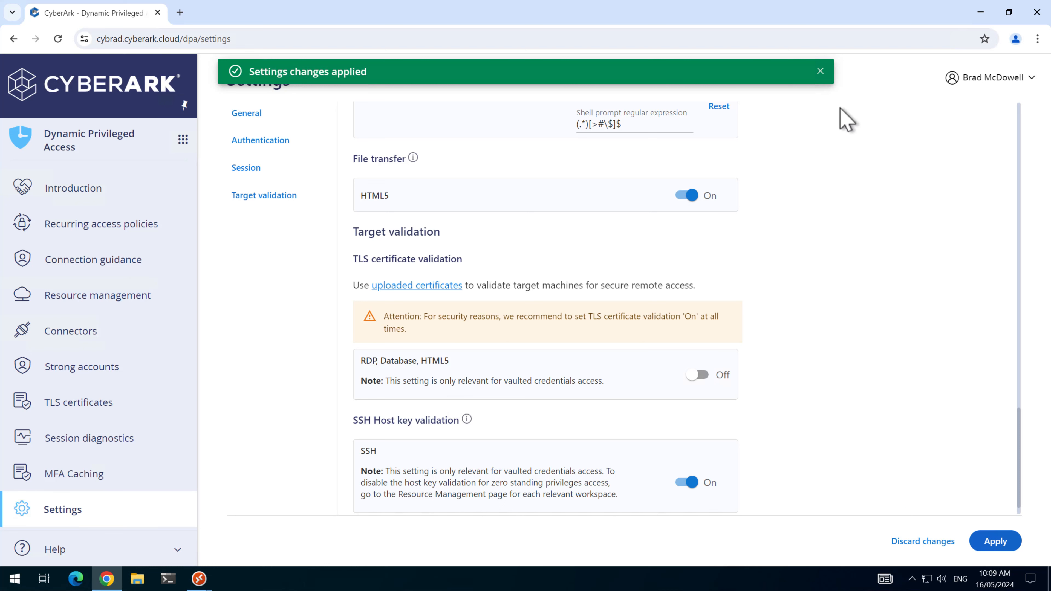
left_click(821, 71)
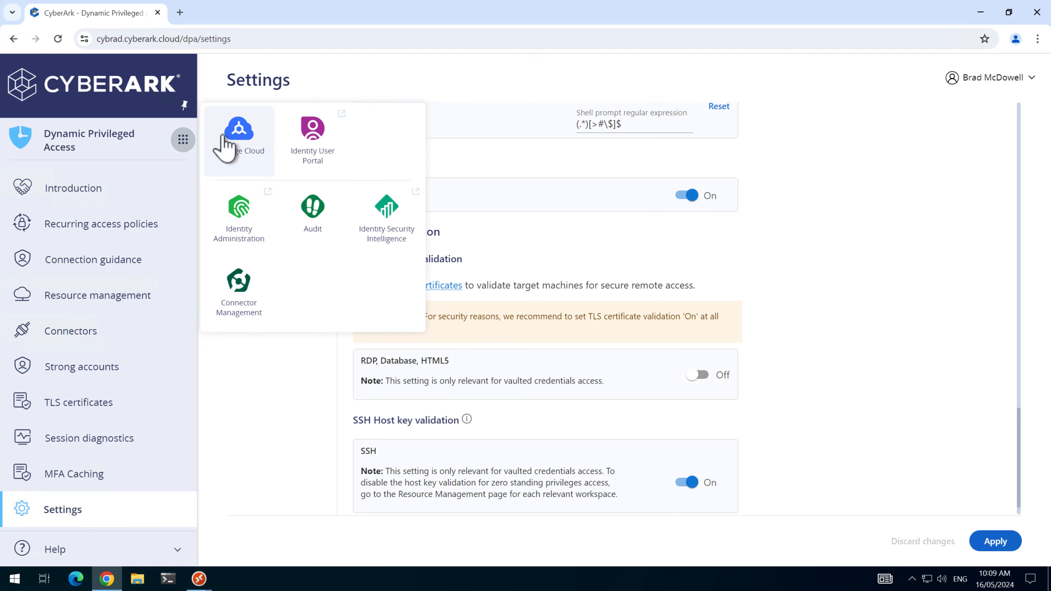
Step: Switch to Privilege Cloud, test an in-browser connection to DC1 with the cybrad.au domain account, and close the session
right_click(228, 135)
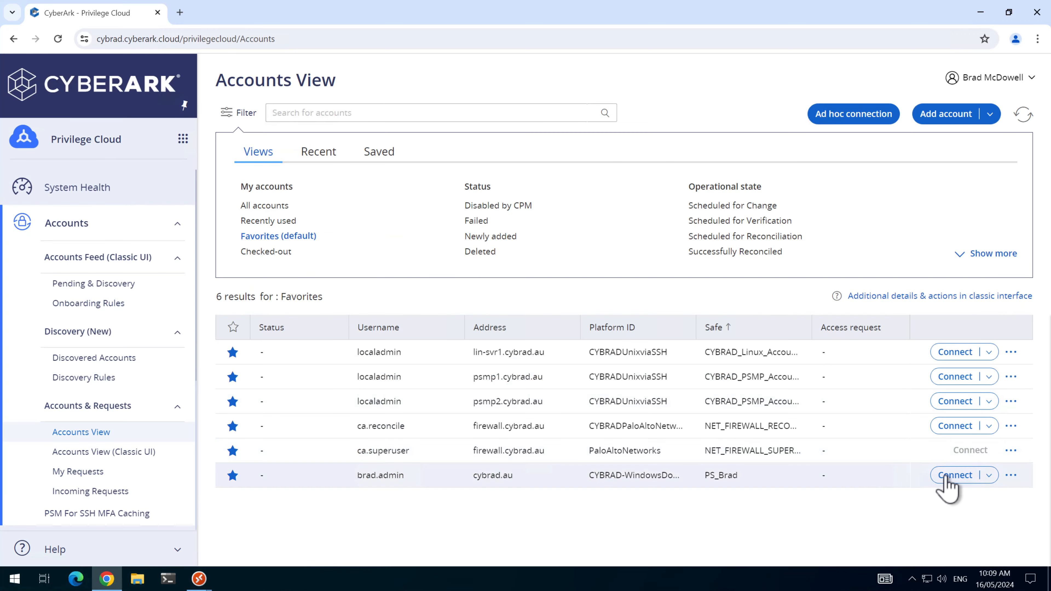
left_click(965, 476)
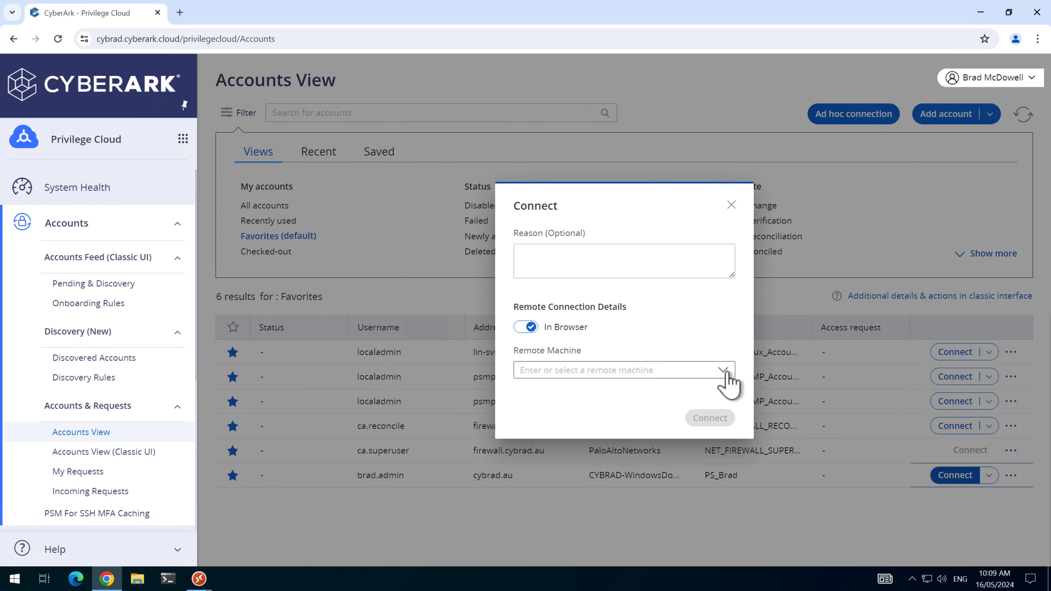
left_click(724, 370)
left_click(538, 457)
left_click(706, 418)
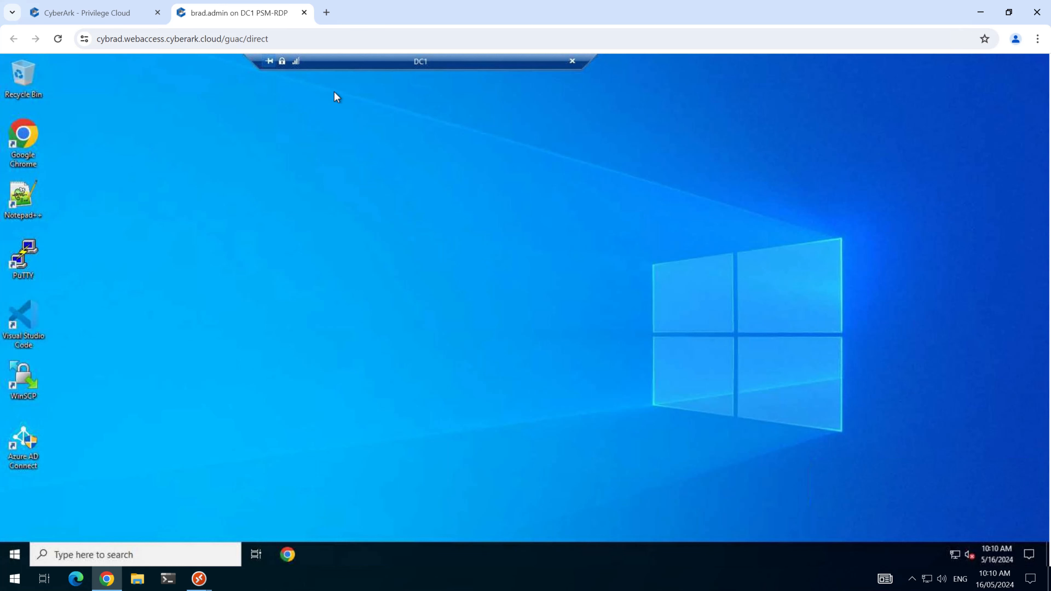
left_click(304, 13)
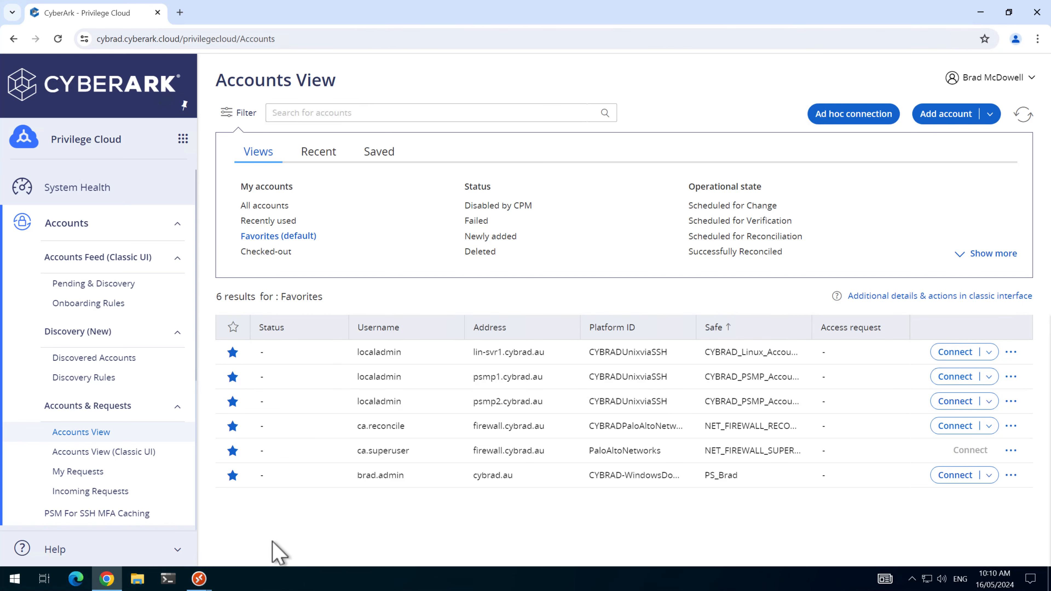
Step: Switch to the CON1 server, open the local computer certificate manager, and select the cyberarkpsm.cybrad.au certificate in the Personal store
mouse_move(199, 581)
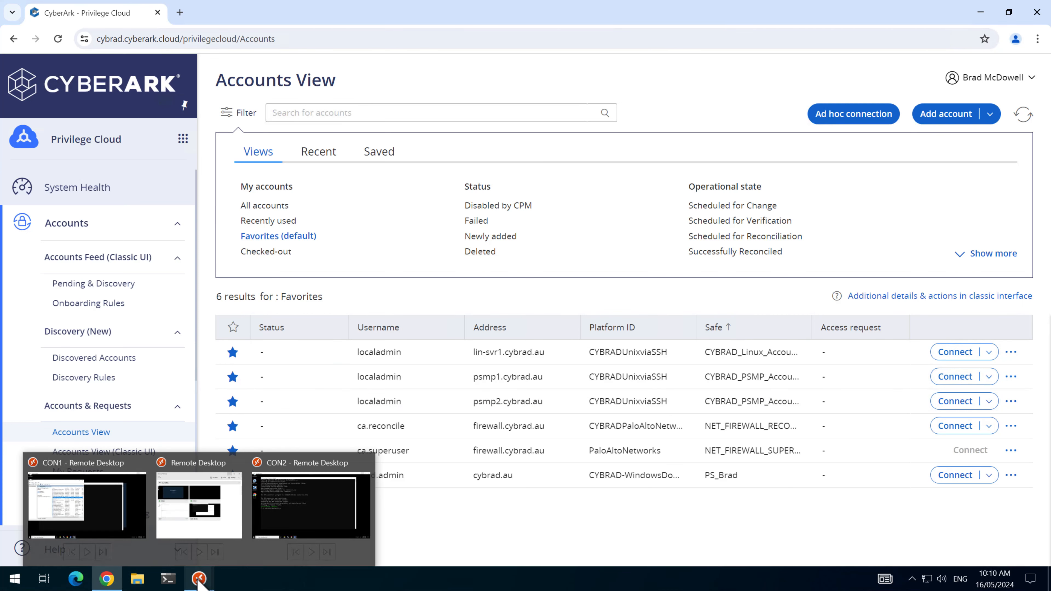
left_click(86, 505)
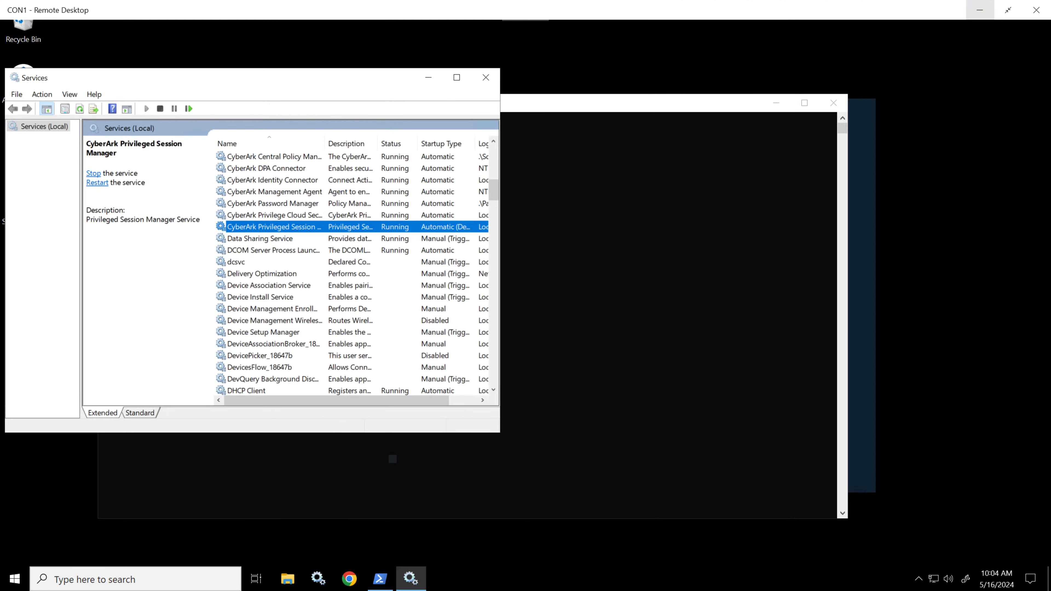
left_click(595, 389)
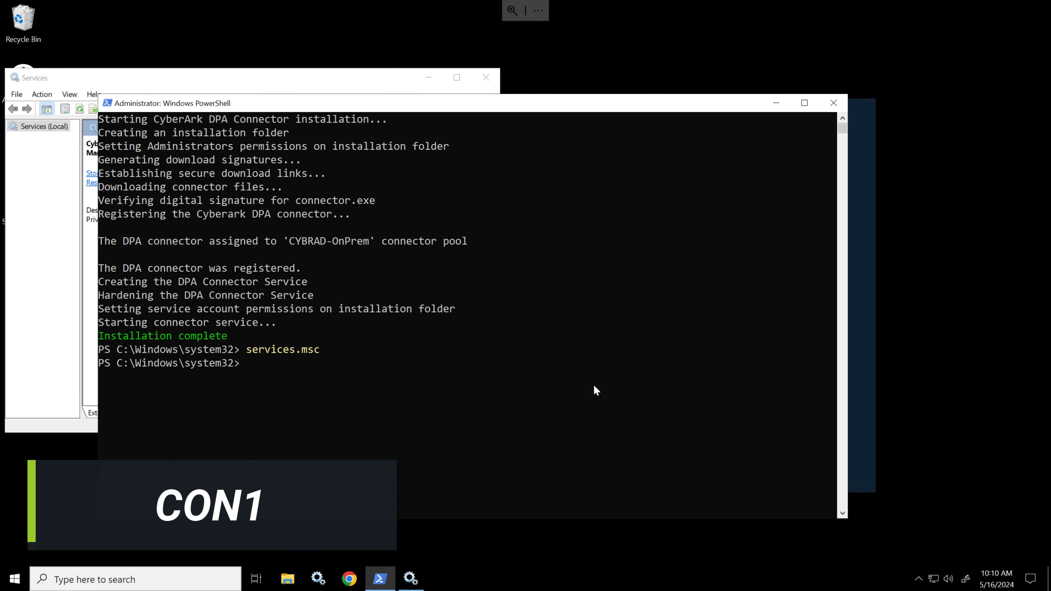
key("Return")
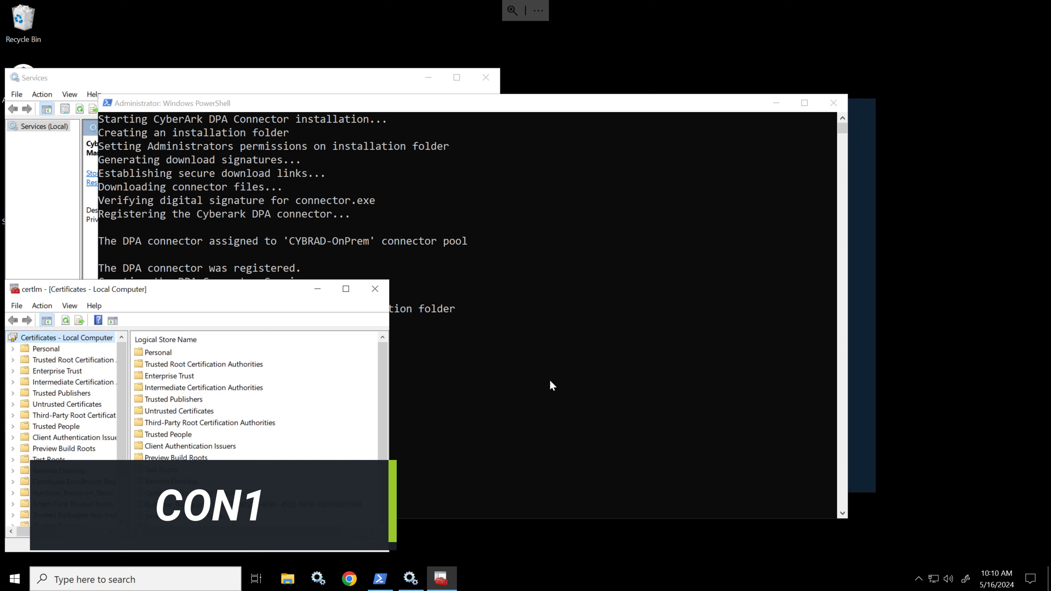
double_click(141, 354)
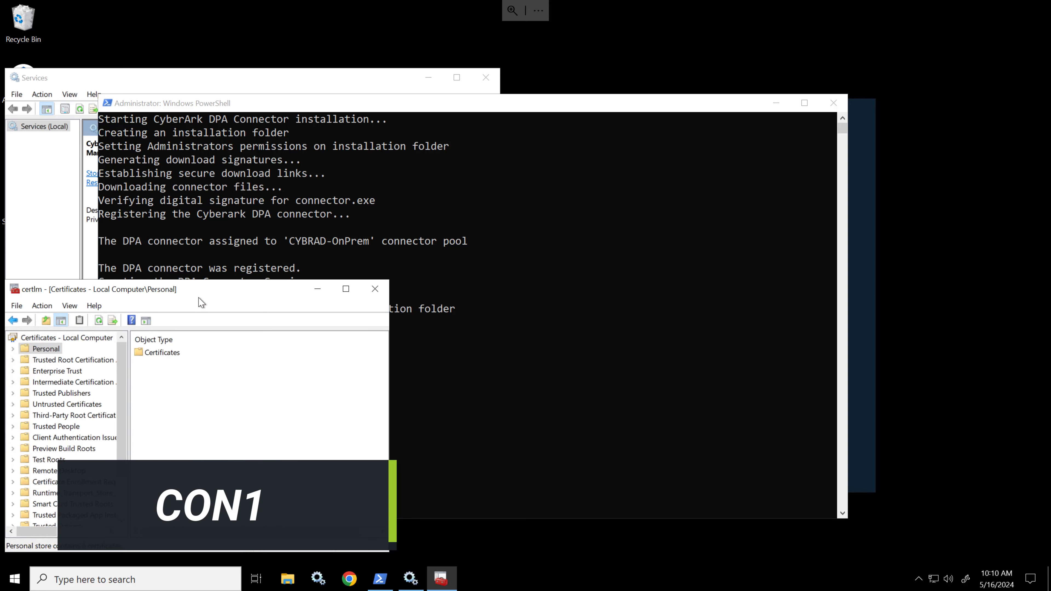
double_click(179, 289)
double_click(150, 68)
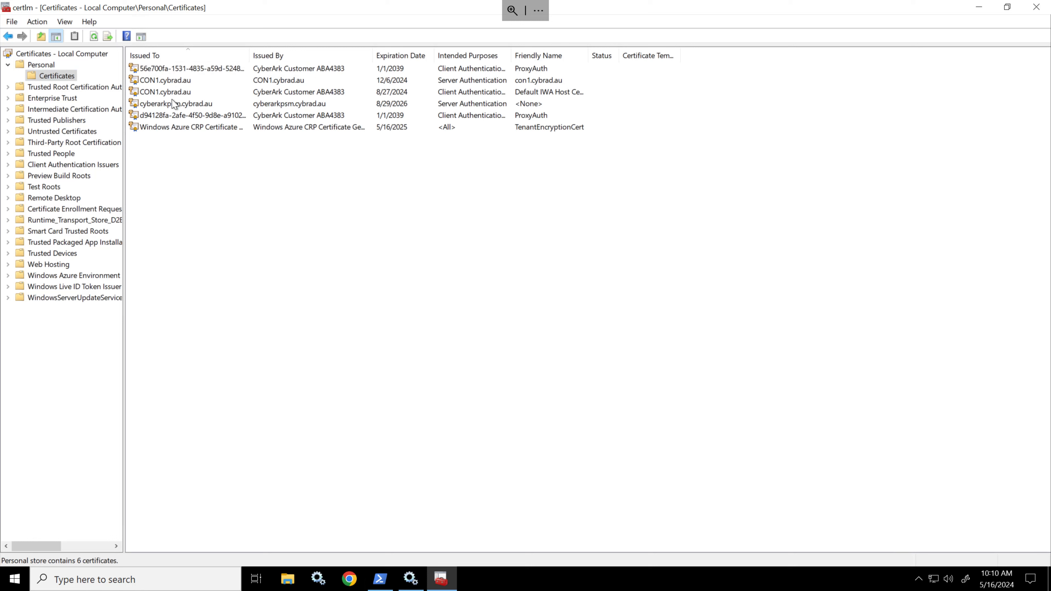
left_click(176, 107)
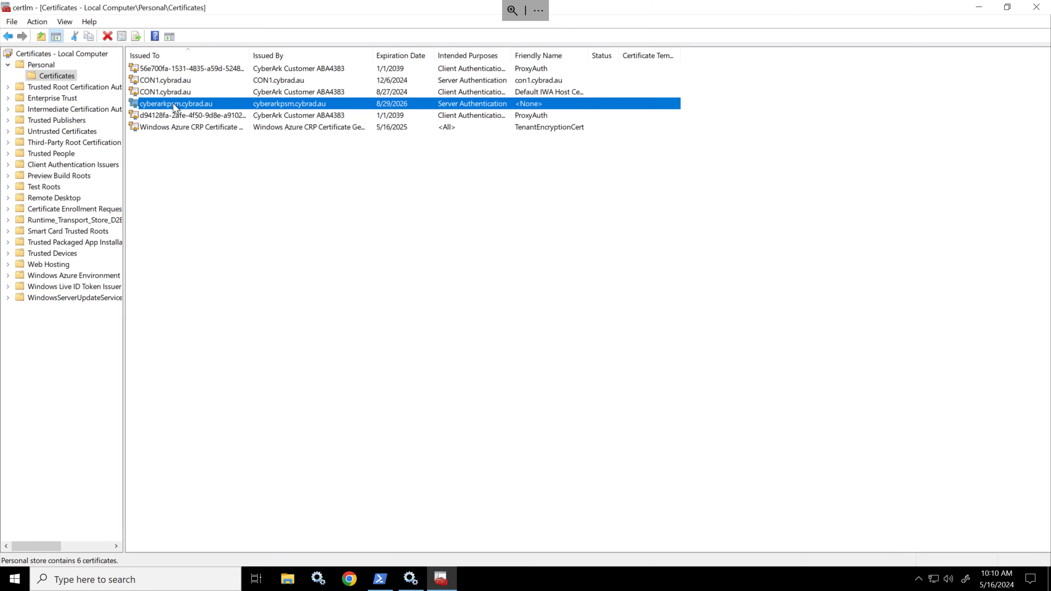
right_click(174, 107)
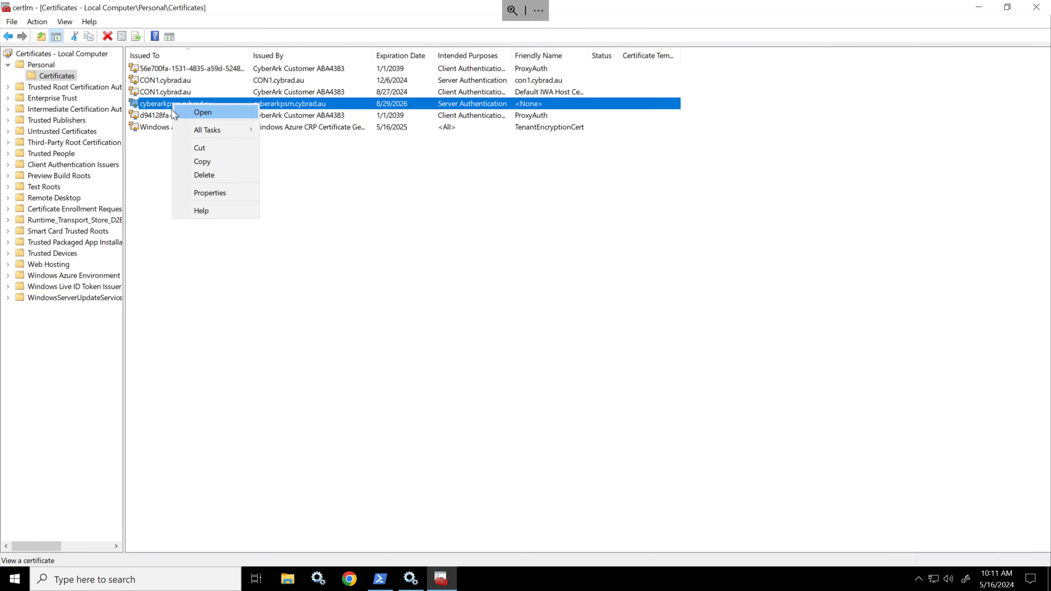
left_click(142, 103)
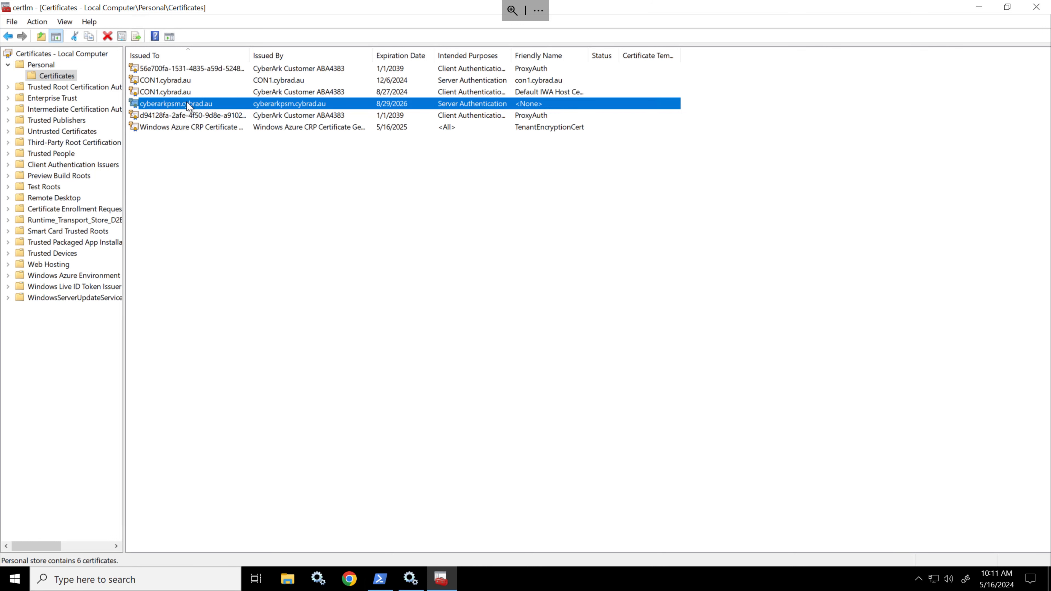
Step: Review the self-signed certificate and PSM server certificate change scripts in the cybrad.au post on PSM gateway certificates, and put the browser away
left_click_drag(1050, 78, 606, 94)
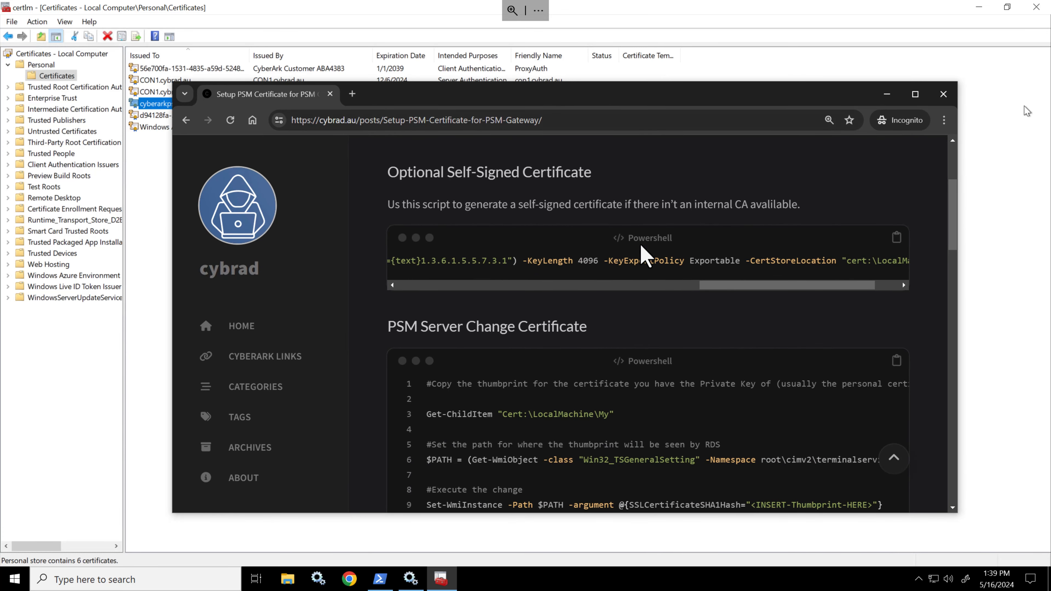
left_click(604, 286)
left_click(521, 286)
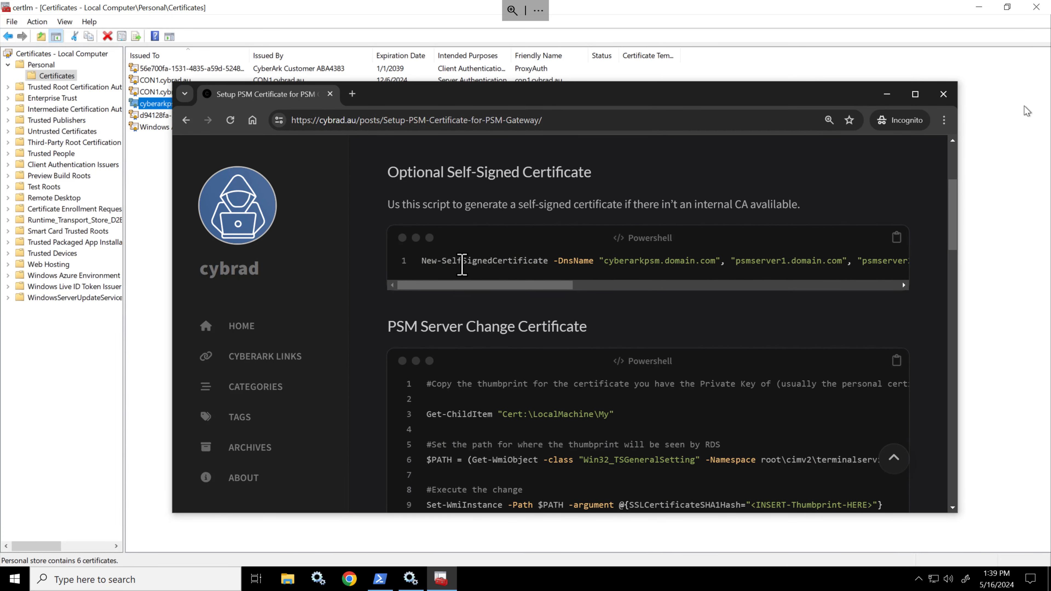
left_click_drag(489, 285, 721, 285)
left_click_drag(812, 261, 836, 260)
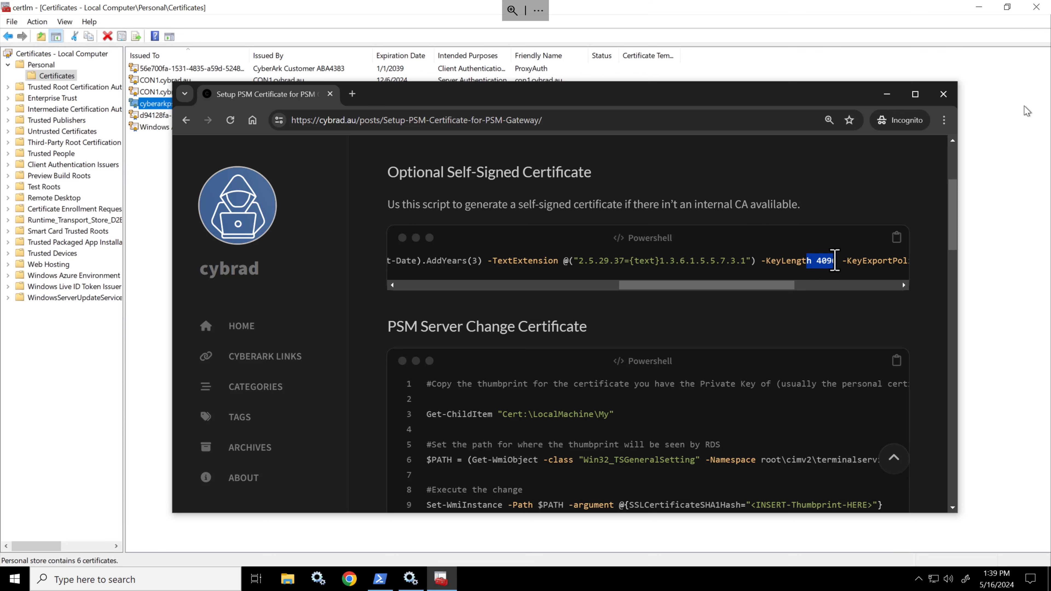
left_click_drag(634, 286, 383, 286)
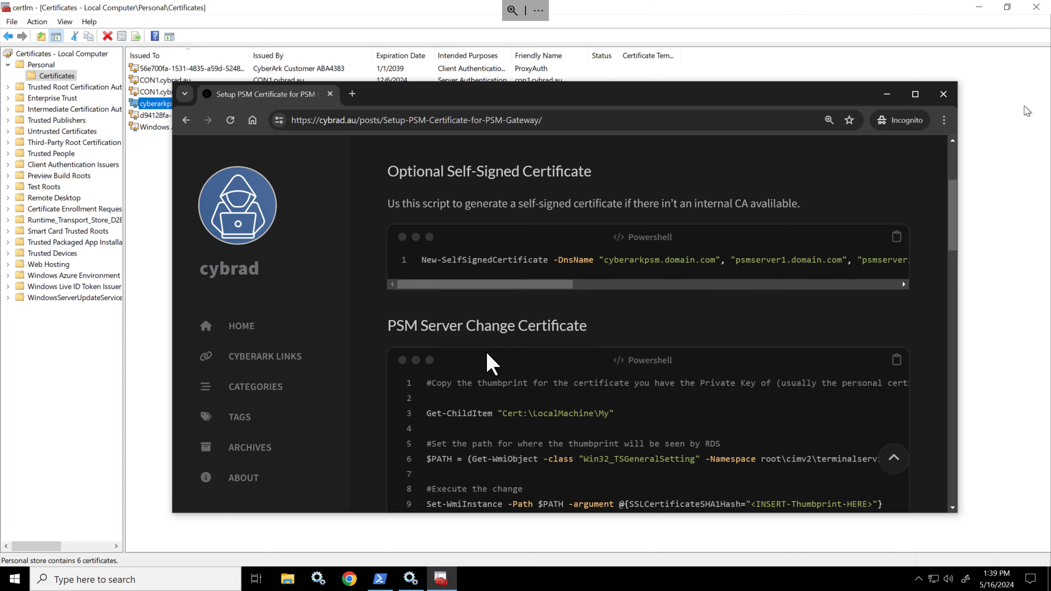
scroll(488, 359, "down", 3)
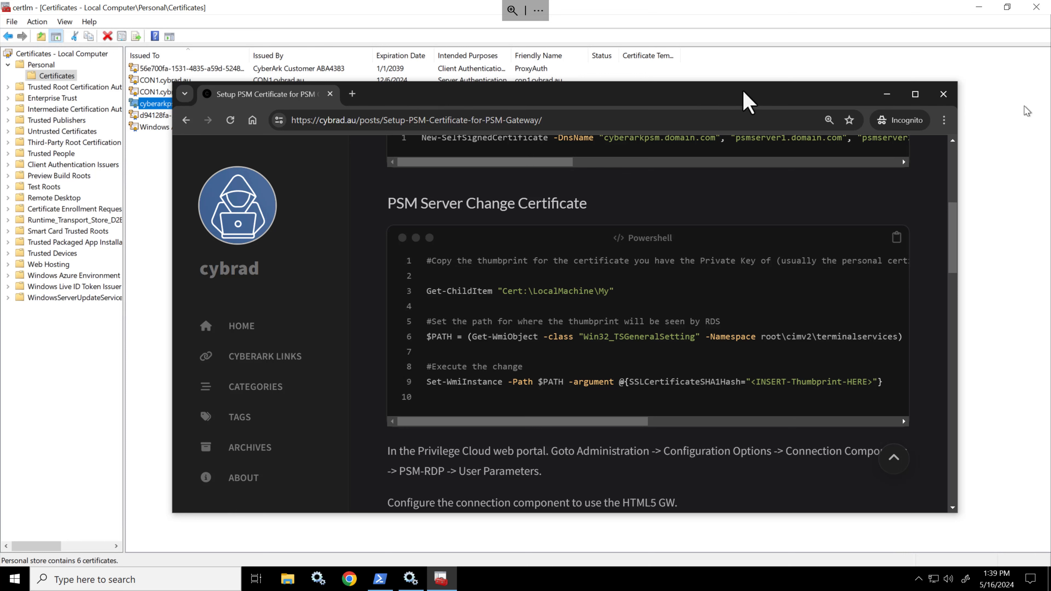
left_click(887, 94)
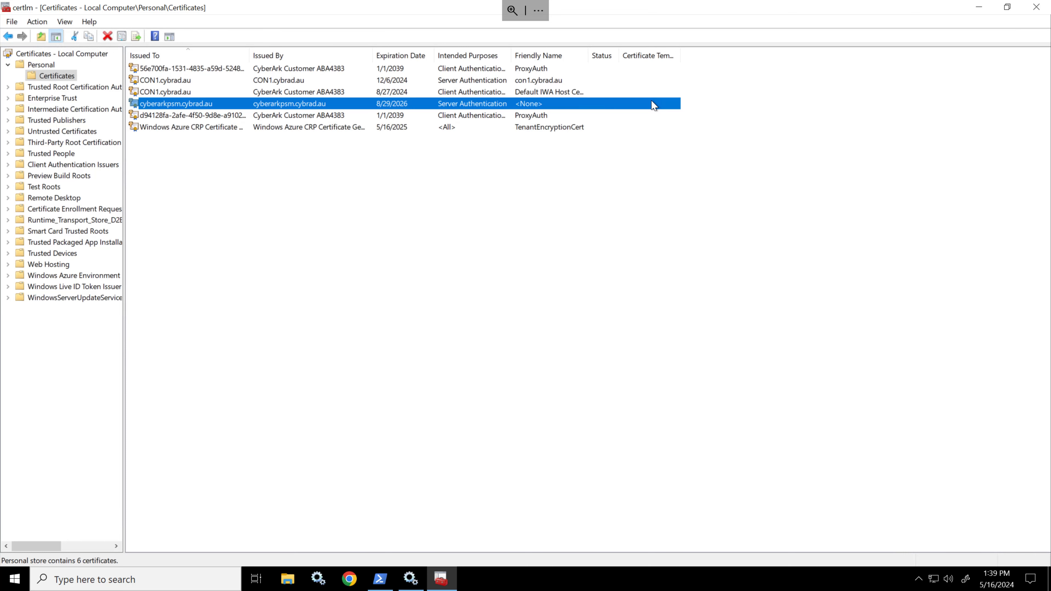
Step: Open the cyberarkpsm.cybrad.au certificate and examine the DNS names in its Subject Alternative Name field
right_click(188, 106)
left_click(215, 111)
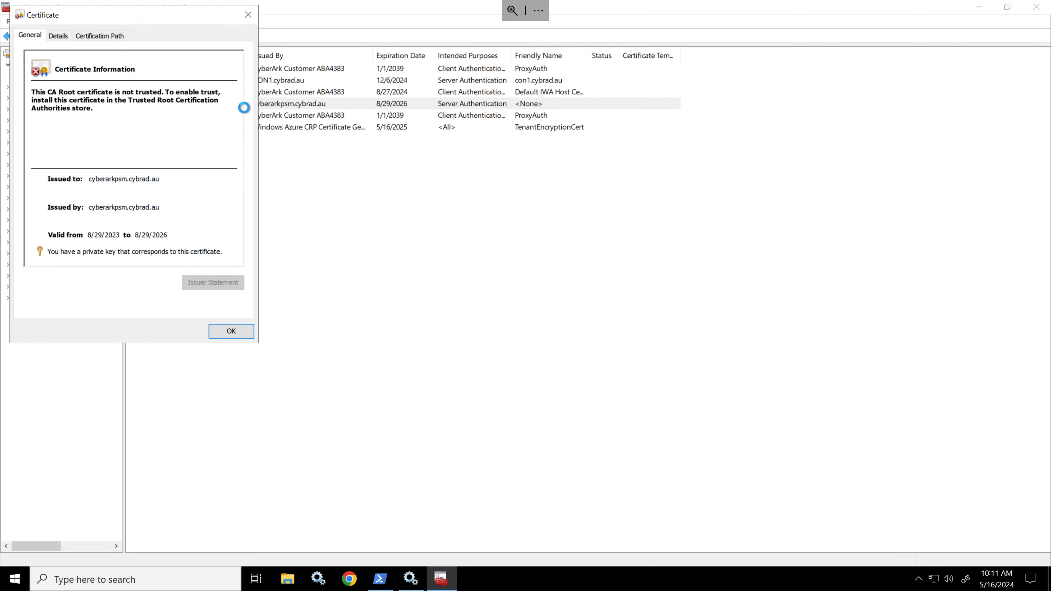
left_click(62, 36)
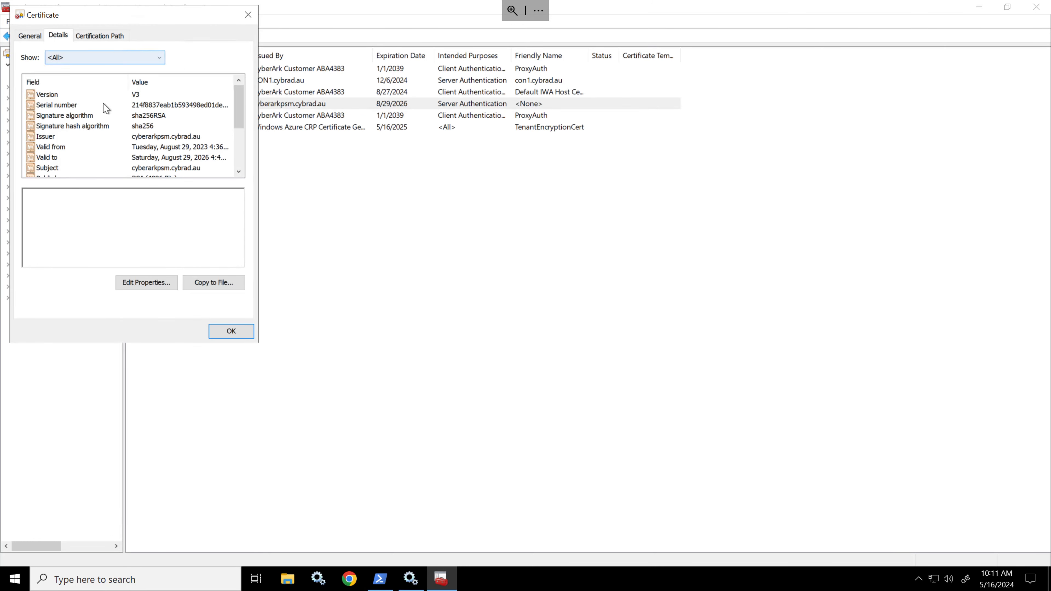
scroll(151, 176, "down", 3)
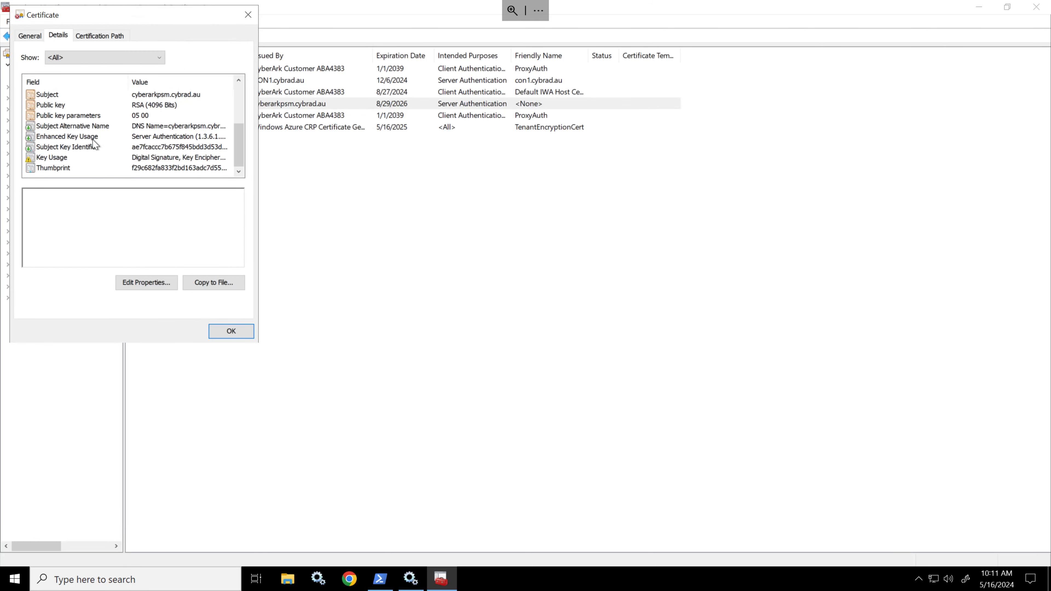
left_click(94, 120)
left_click(94, 125)
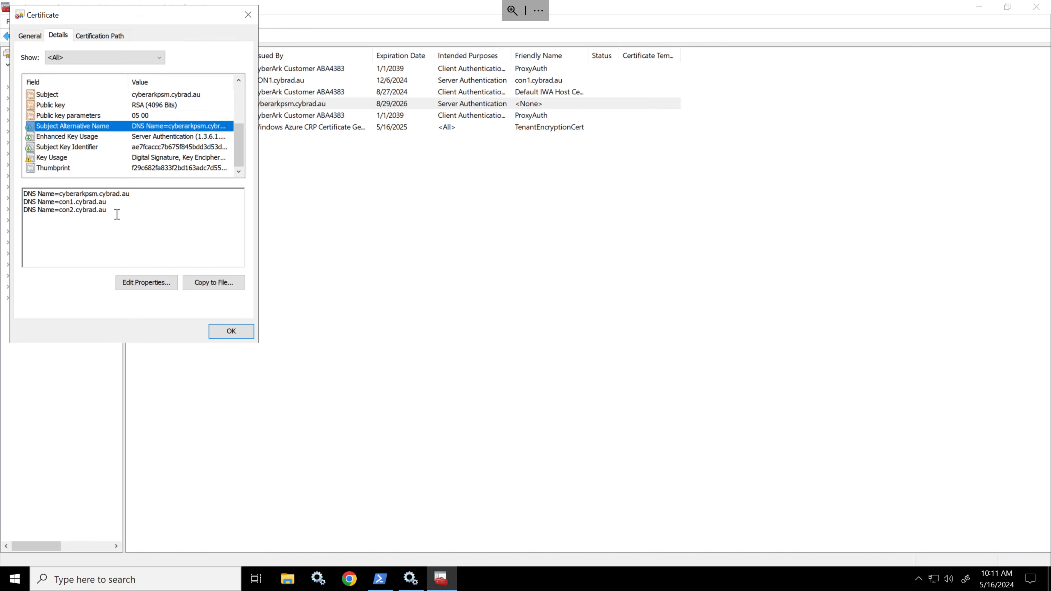
left_click_drag(117, 215, 57, 202)
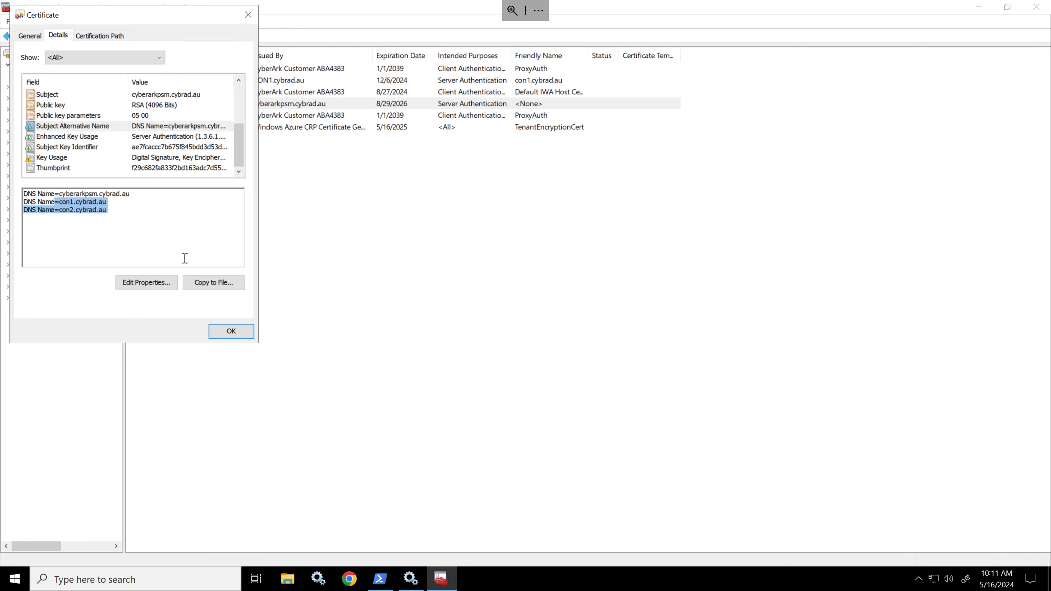
Step: Export the certificate without its private key as Base-64 encoded X.509 to the Desktop as CYBRAD-PSM.cer, and close the certificate
left_click(214, 283)
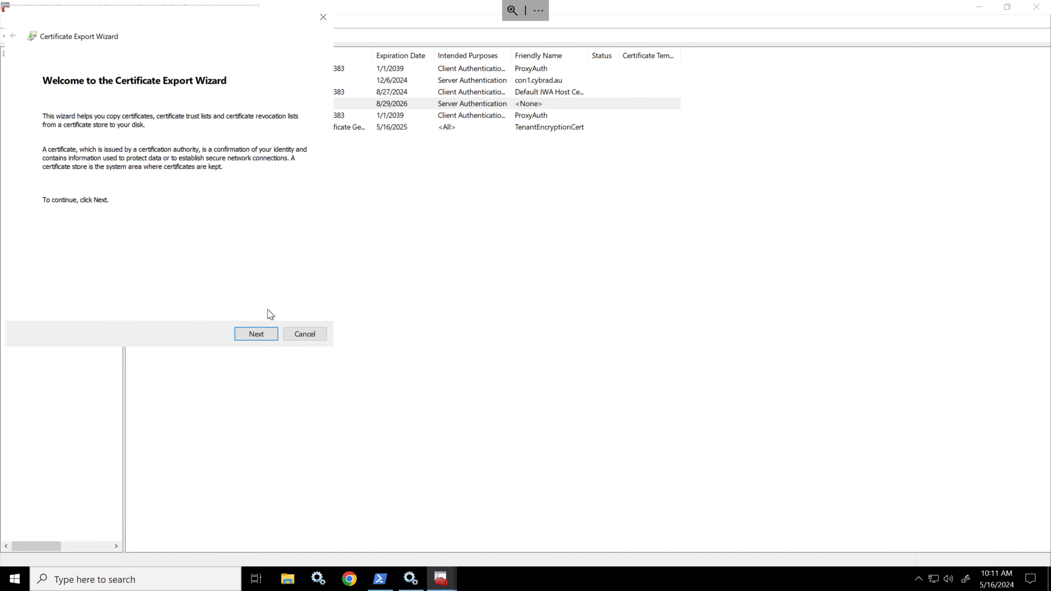
left_click(256, 334)
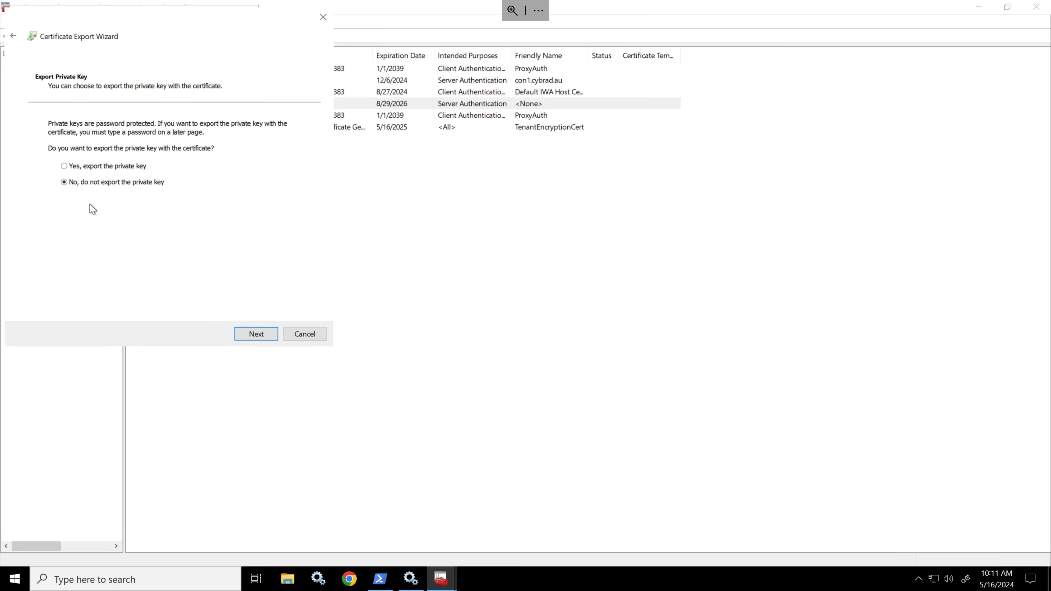
left_click(261, 337)
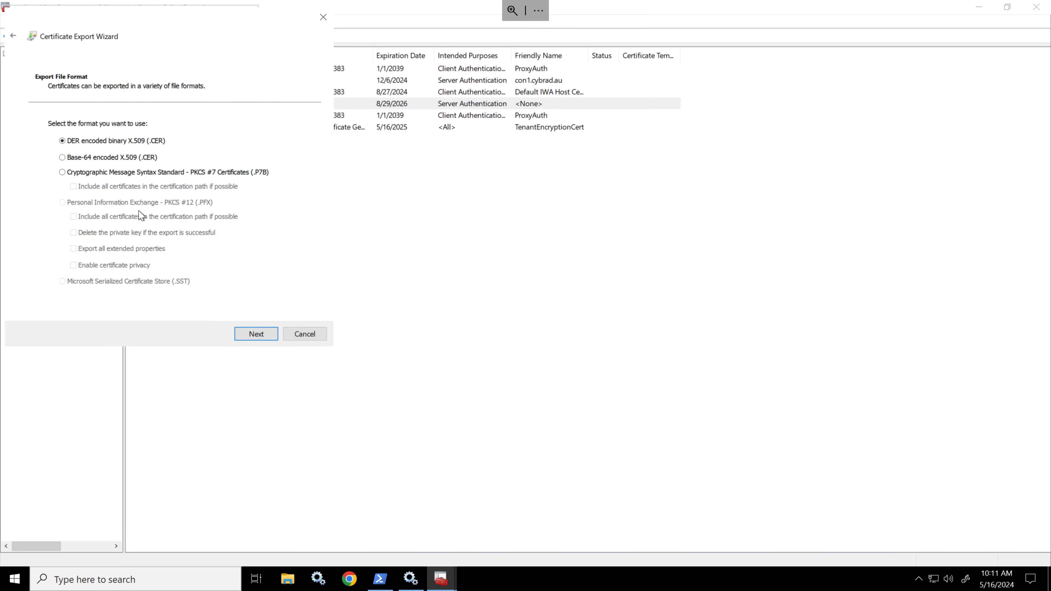
left_click(258, 341)
left_click(274, 142)
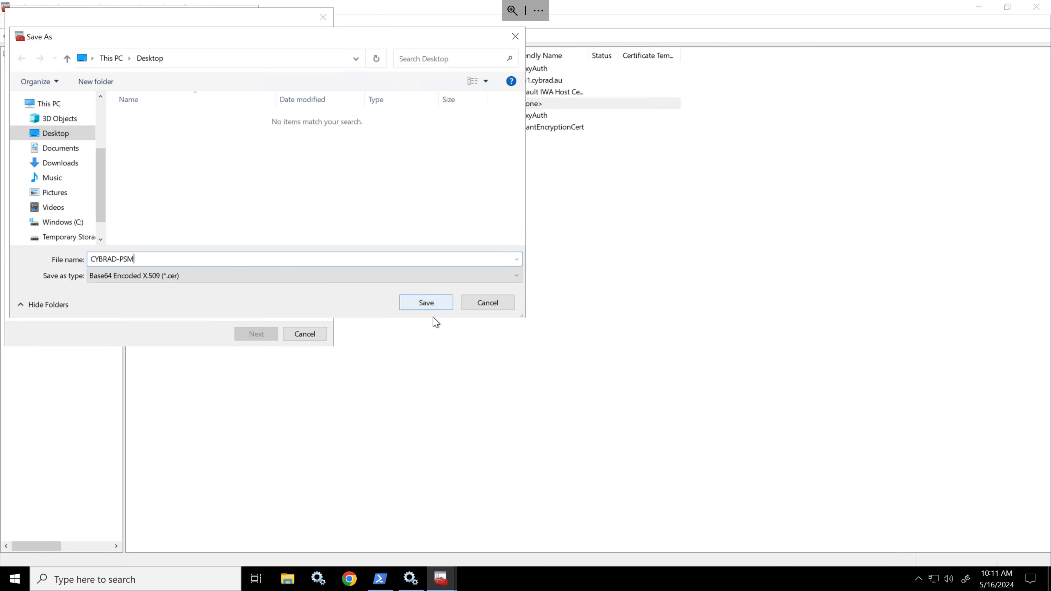
left_click(438, 304)
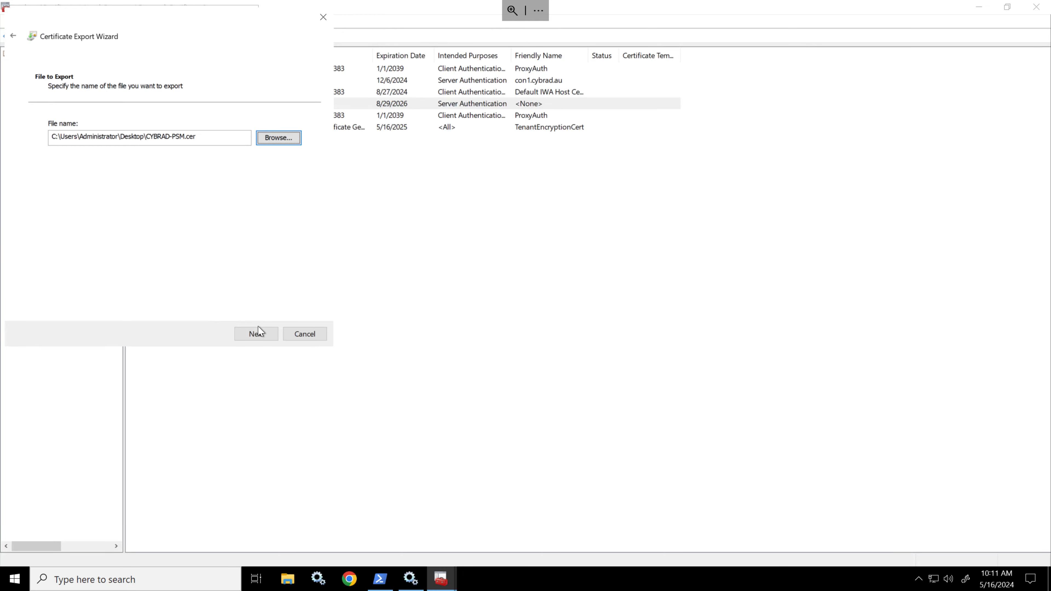
left_click(257, 333)
left_click(257, 334)
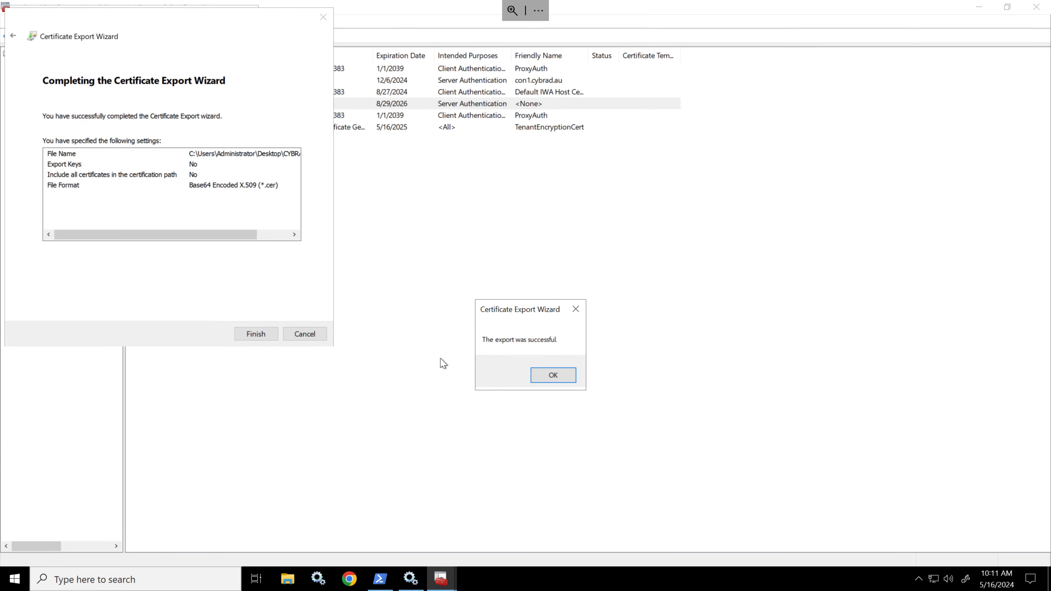
left_click(535, 376)
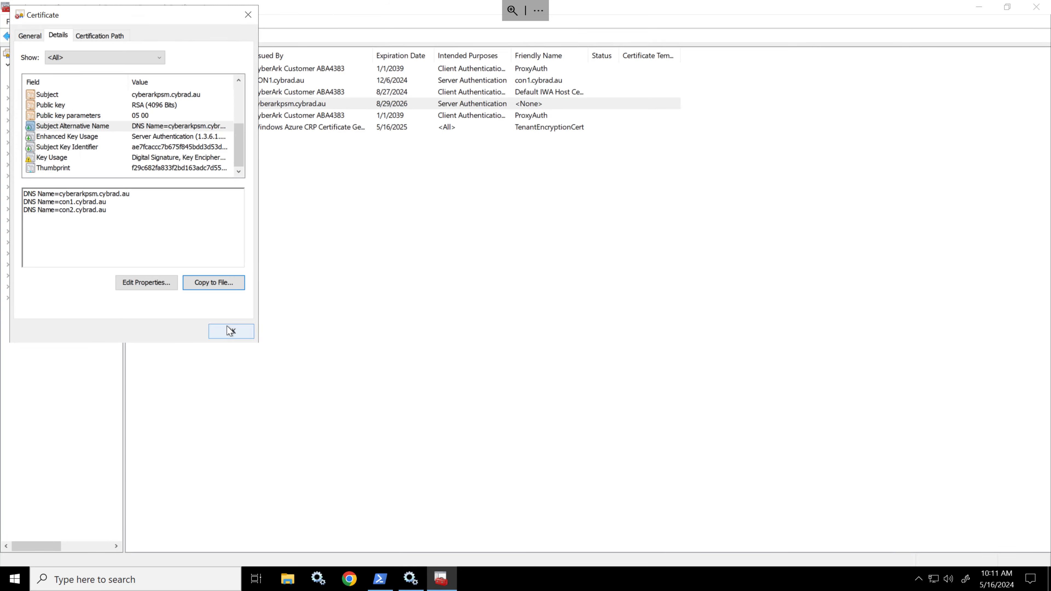
left_click(229, 331)
Step: Copy the exported CYBRAD-PSM.cer file from the Desktop folder on CON1
left_click(289, 573)
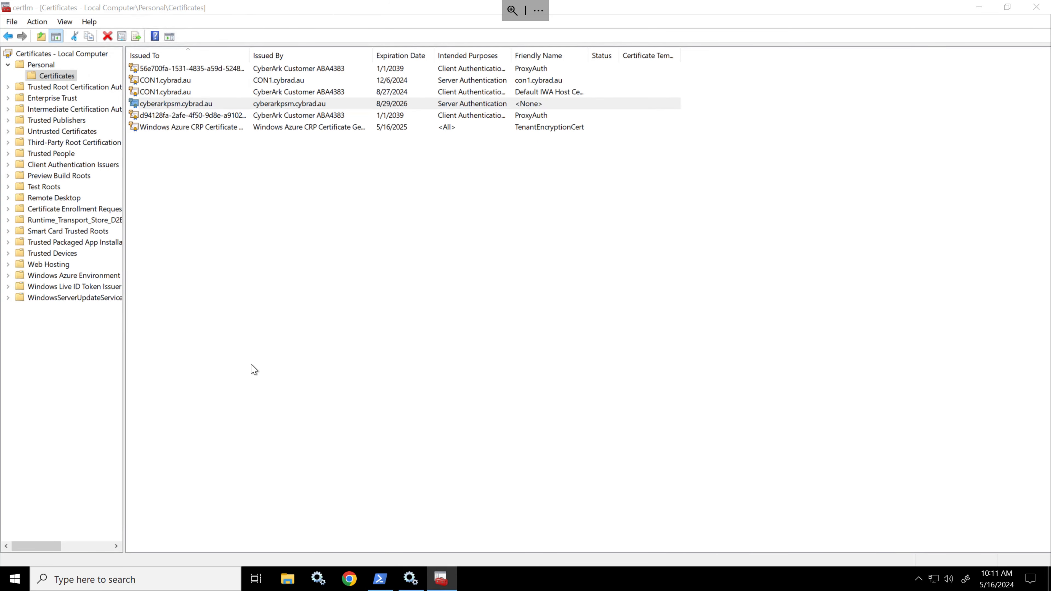
left_click(175, 154)
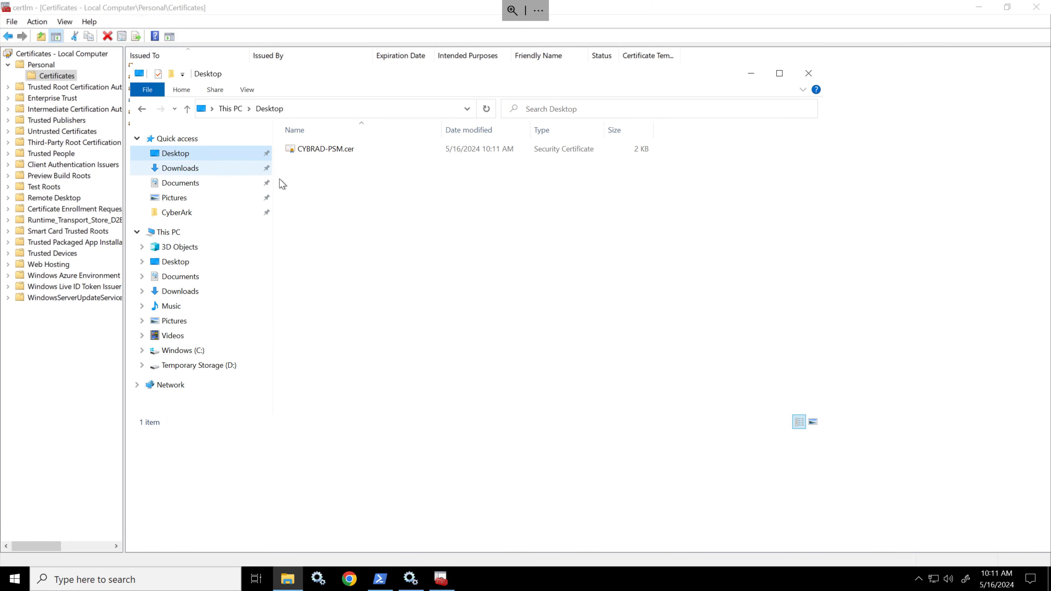
right_click(325, 152)
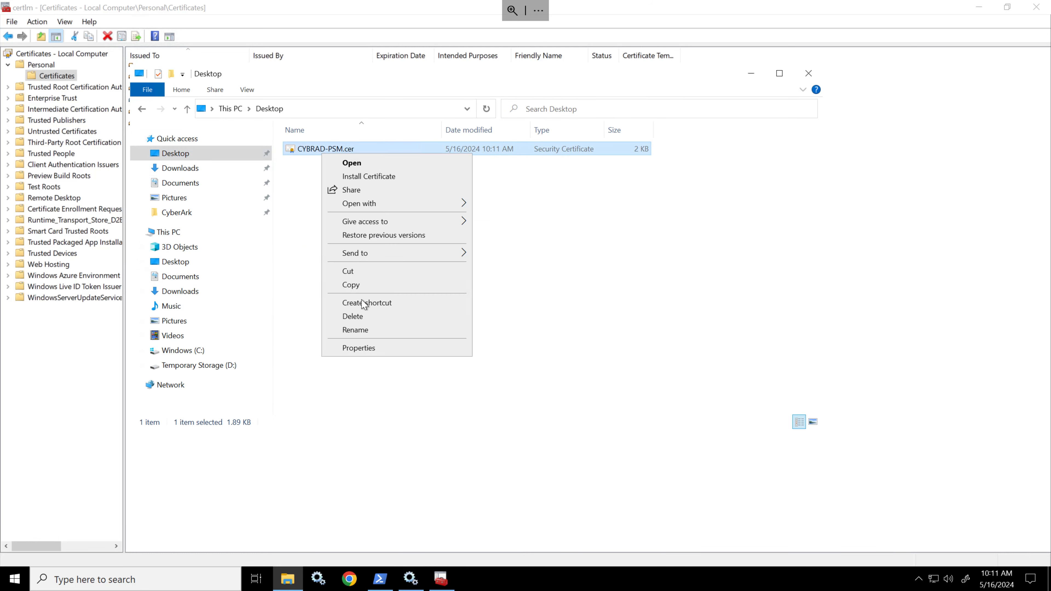
left_click(371, 286)
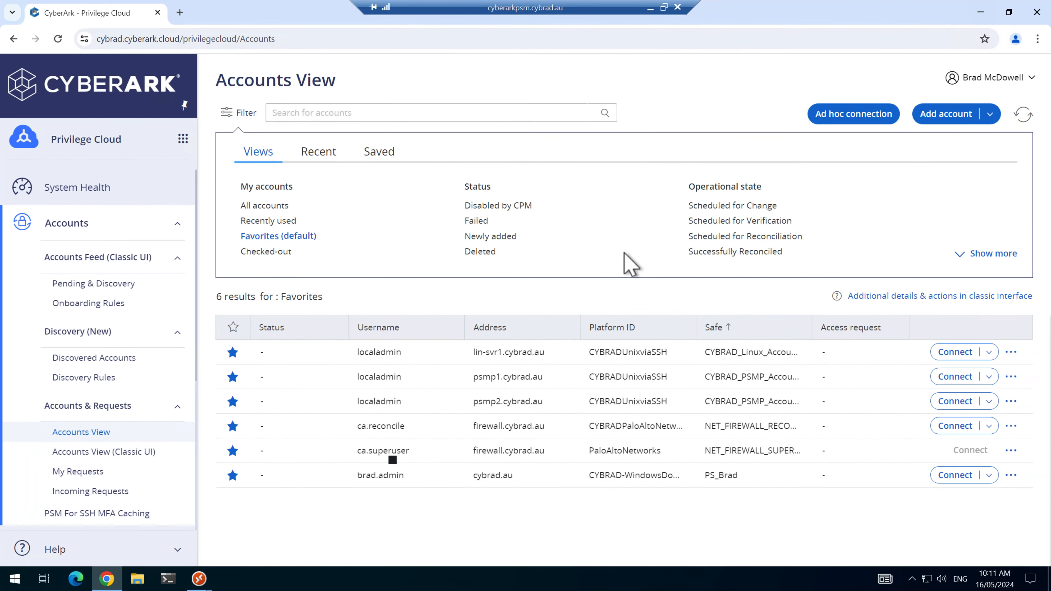
Step: Paste the copied CYBRAD-PSM.cer file into the C:\Install\Certs folder on WS1
left_click(144, 579)
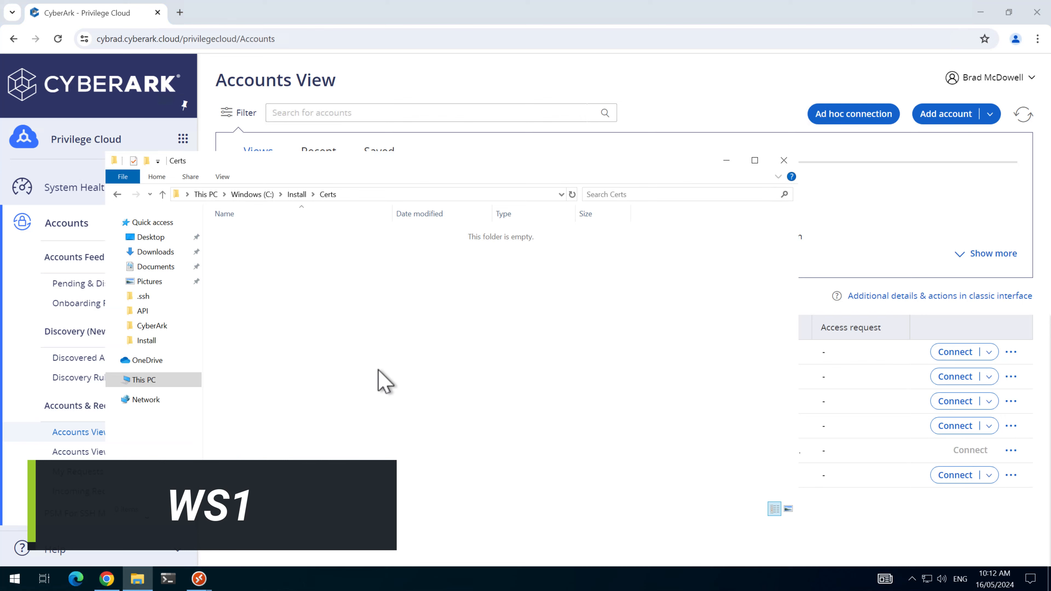
right_click(378, 370)
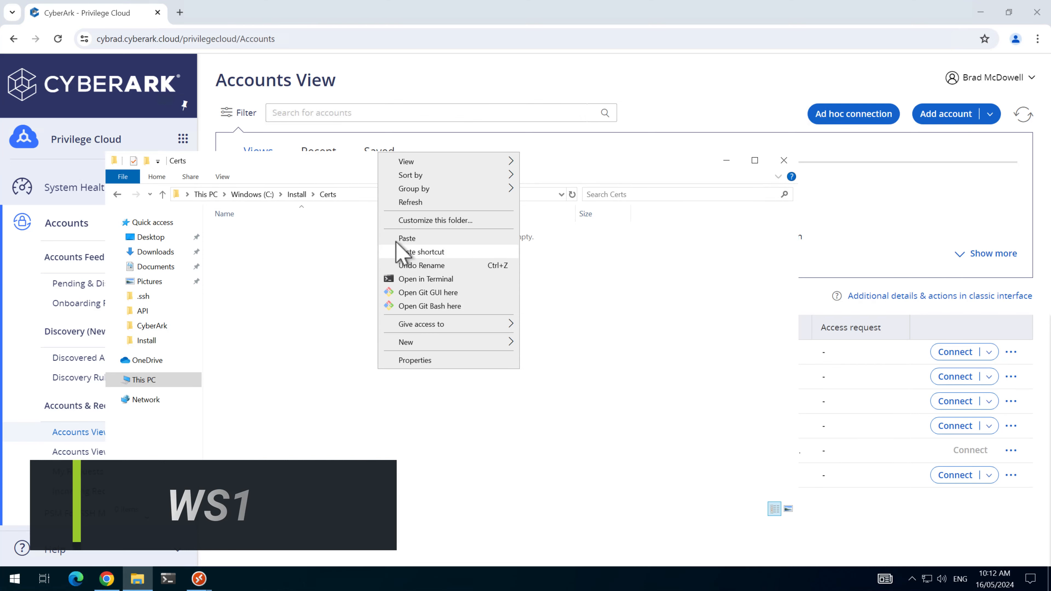
left_click(408, 239)
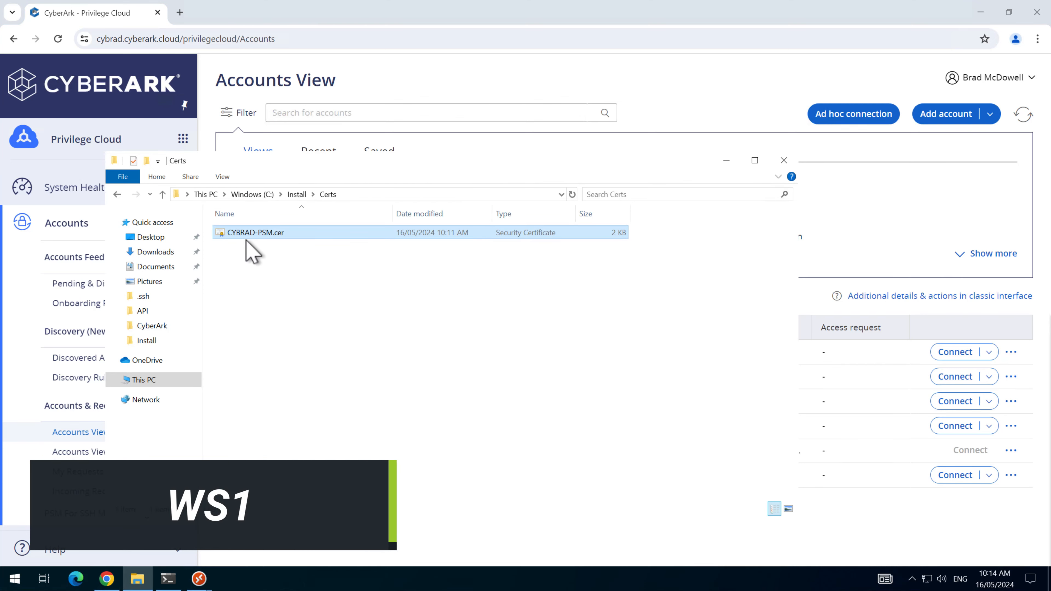
Step: Examine the PEM server certificate block in the PSMP1 terminal's TLS connection output, highlight it, and put the terminal away
left_click(169, 578)
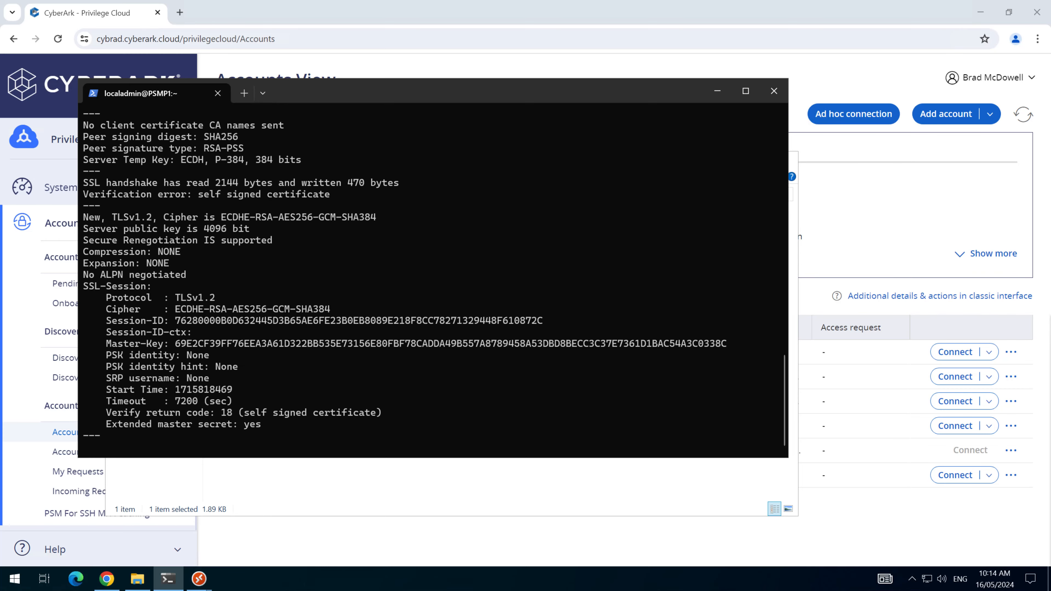
scroll(224, 273, "up", 9)
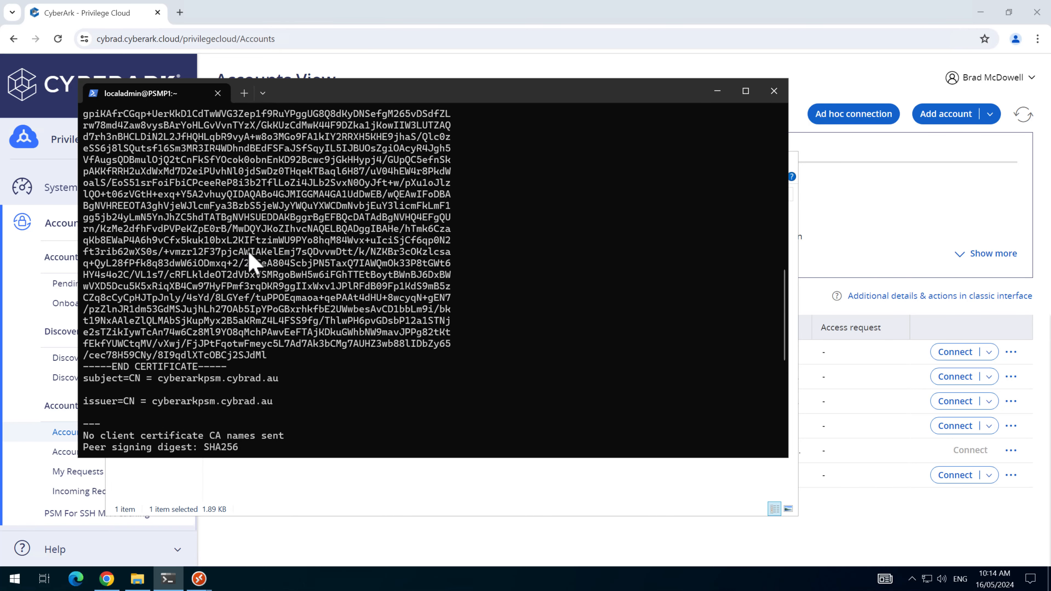
scroll(251, 261, "up", 3)
double_click(369, 93)
scroll(205, 228, "up", 3)
scroll(204, 227, "up", 3)
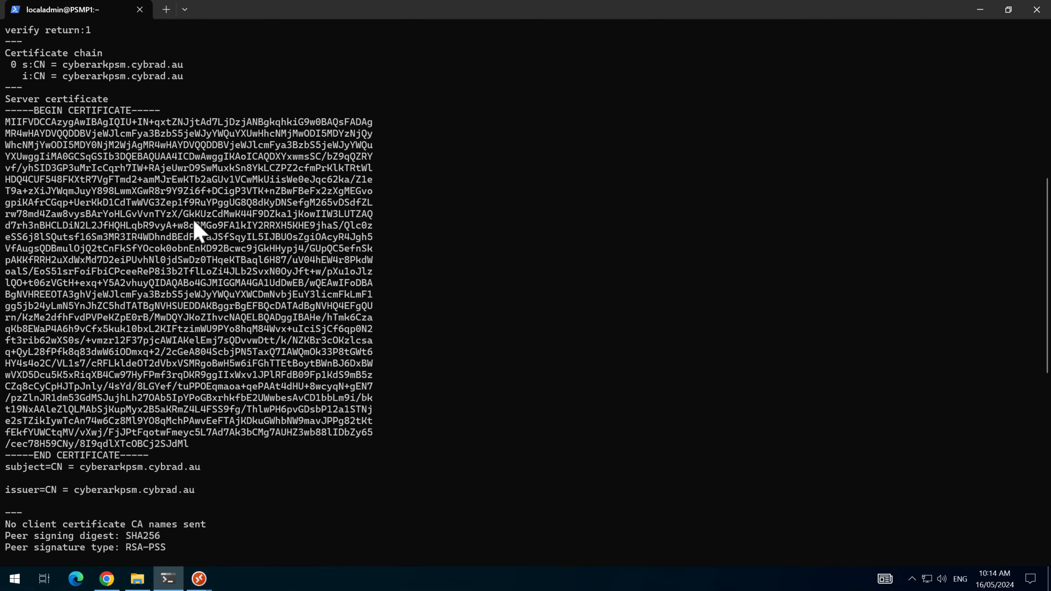
left_click_drag(5, 109, 145, 459)
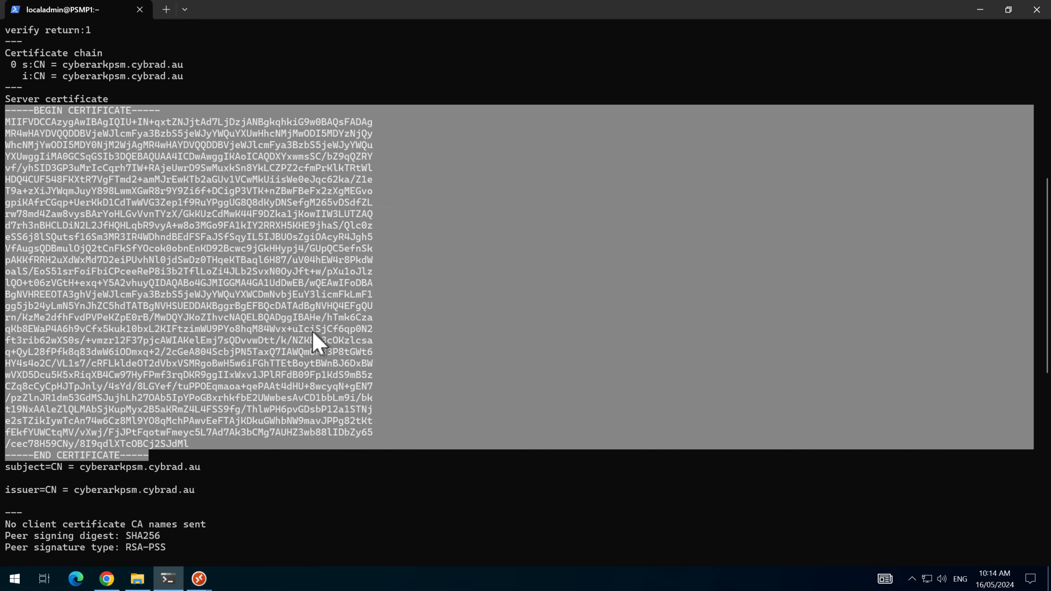
left_click(980, 10)
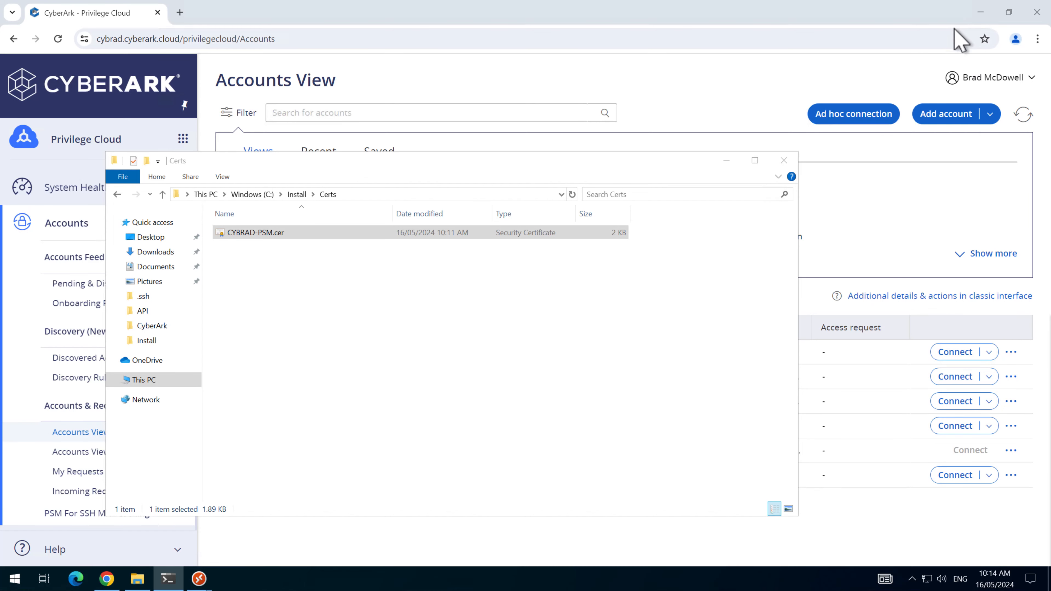
Step: Start adding a TLS certificate in Dynamic Privileged Access and choose CYBRAD-PSM.cer from C:\Install\Certs as its file
left_click(416, 73)
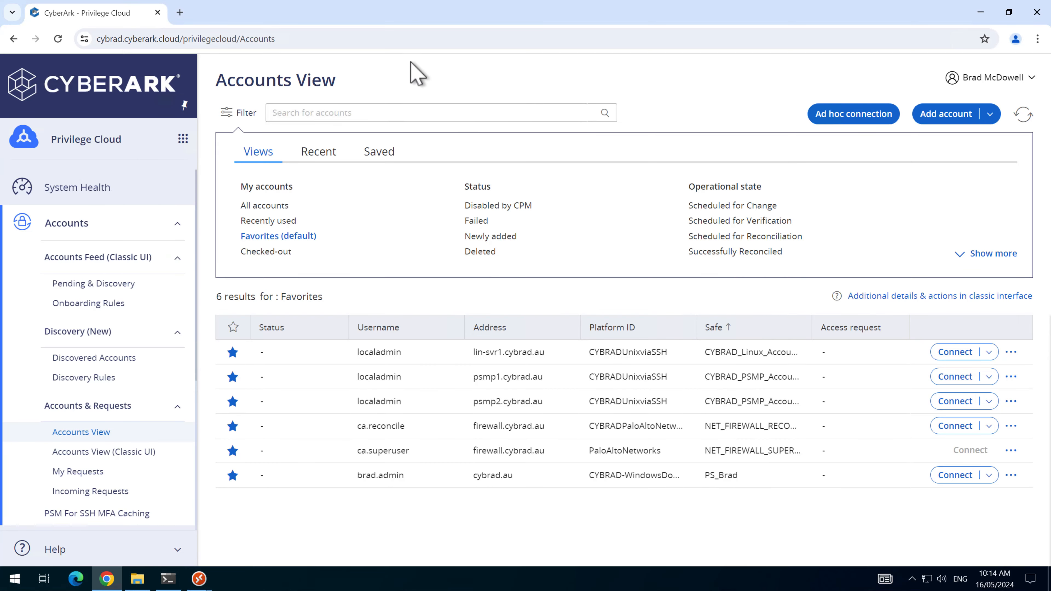
left_click(183, 140)
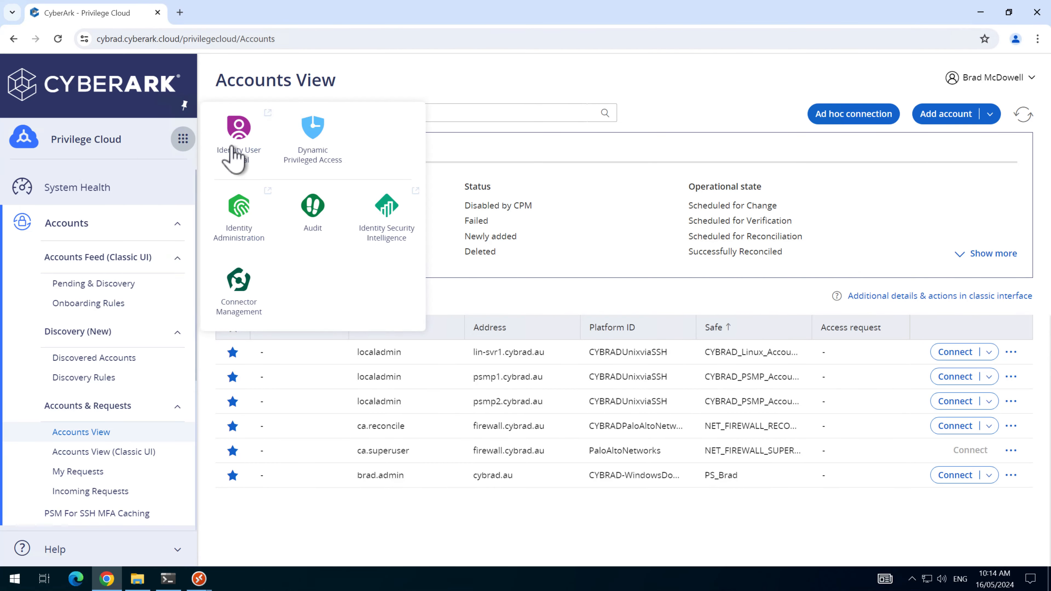
left_click(312, 133)
left_click(79, 404)
left_click(624, 408)
left_click(718, 249)
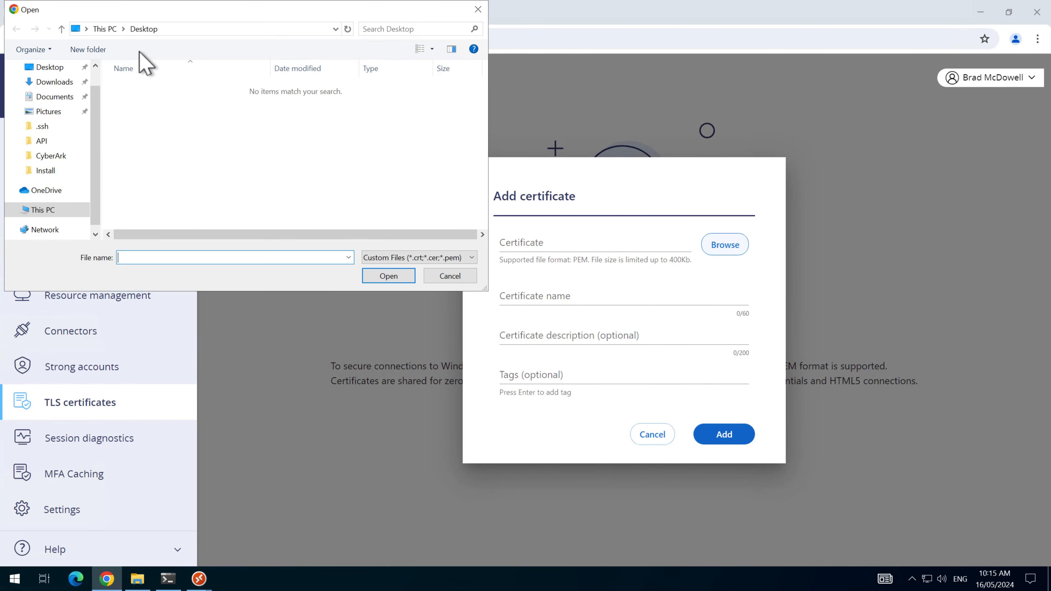
left_click(45, 172)
double_click(145, 100)
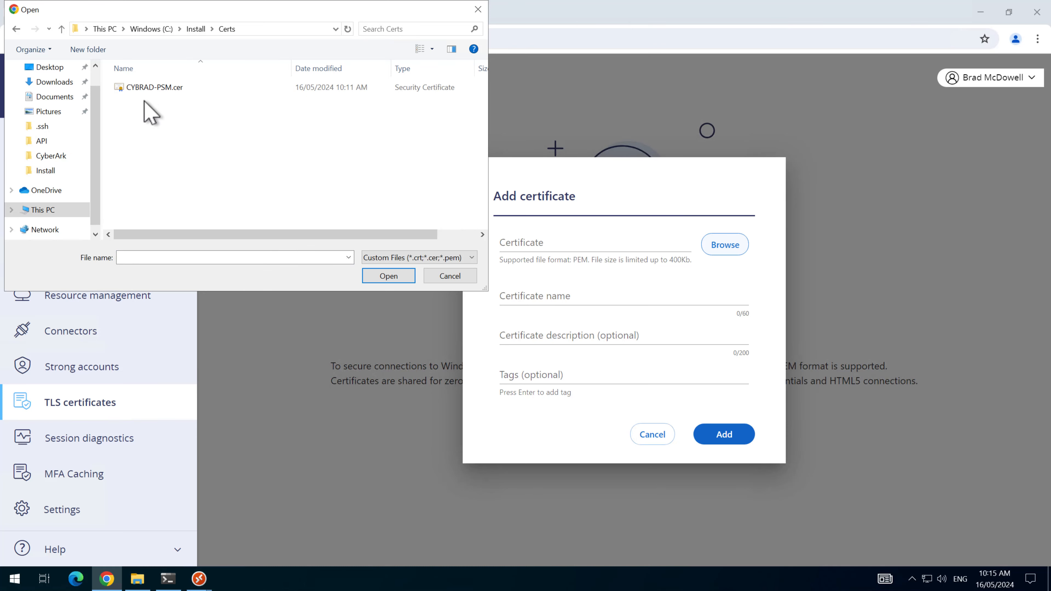
left_click(170, 88)
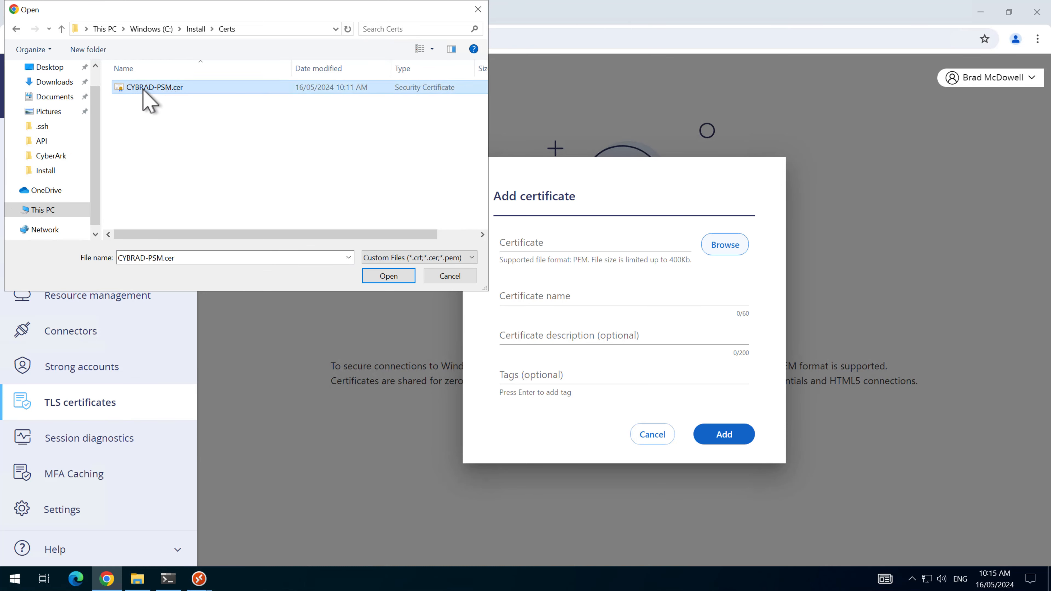
left_click(389, 276)
Step: Set the certificate's name, description and tag to CYBRAD-PSM, and add the certificate
left_click_drag(559, 243, 420, 237)
key("ctrl+c")
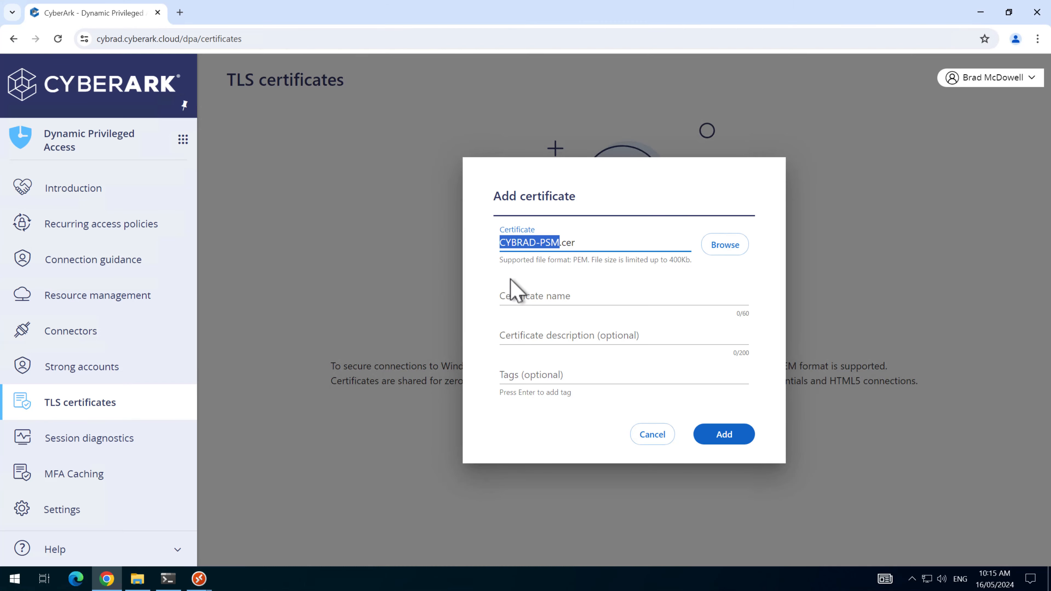
left_click(542, 302)
key("ctrl+v")
left_click(553, 337)
key("ctrl+v")
left_click(549, 375)
key("ctrl+v")
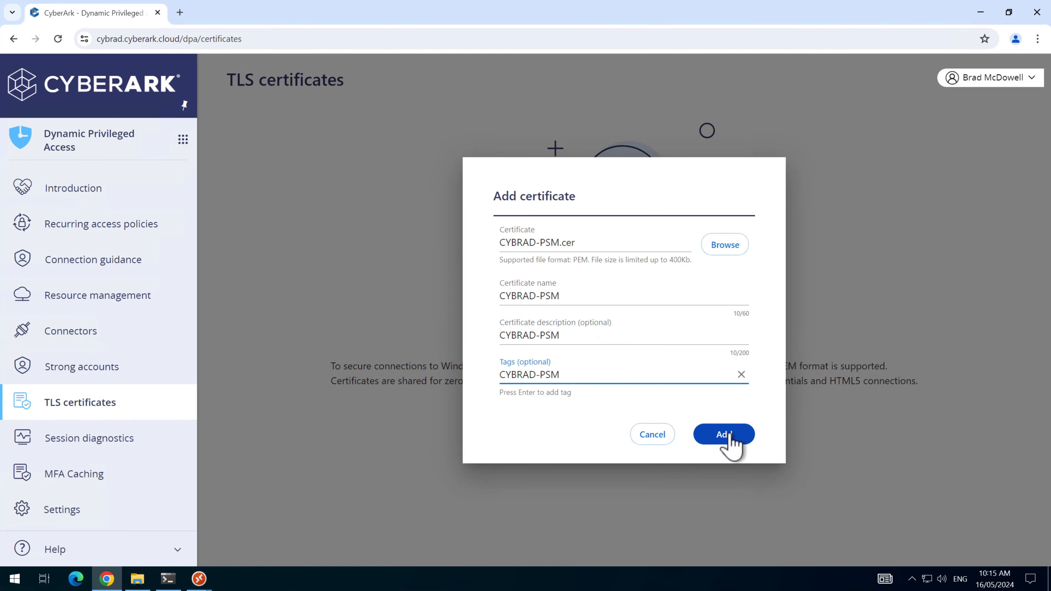
left_click(730, 436)
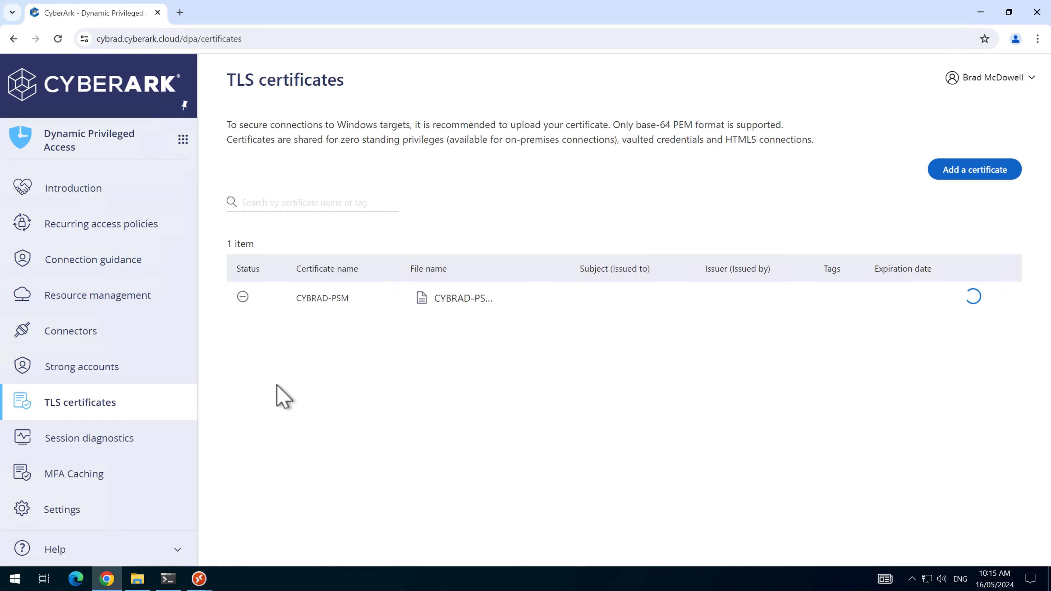
Step: Turn on TLS certificate validation for RDP, Database and HTML5 in the Dynamic Privileged Access settings, and apply the change
left_click(66, 514)
scroll(344, 453, "down", 15)
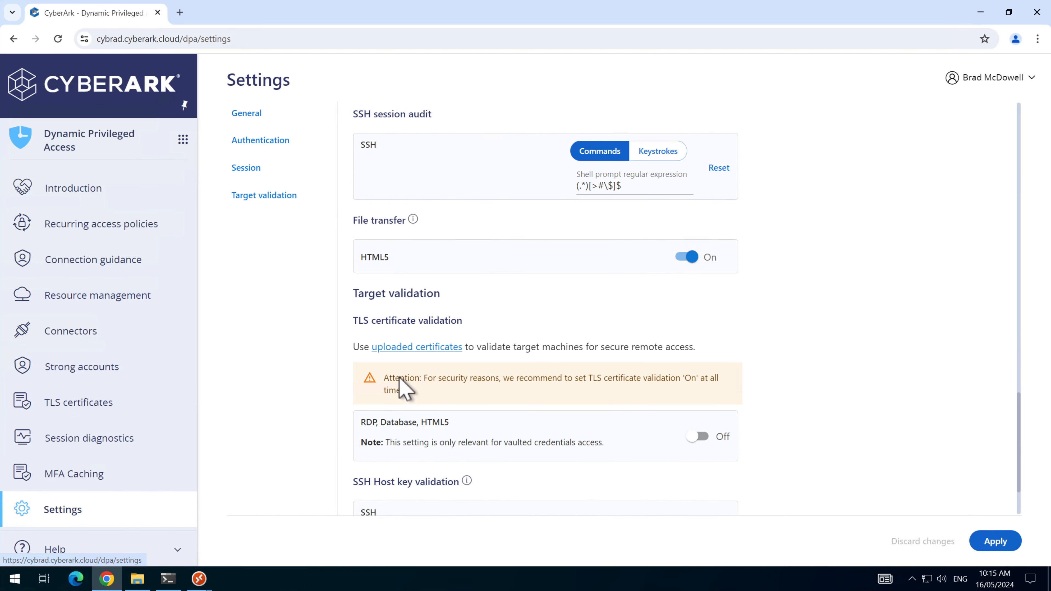
left_click(697, 438)
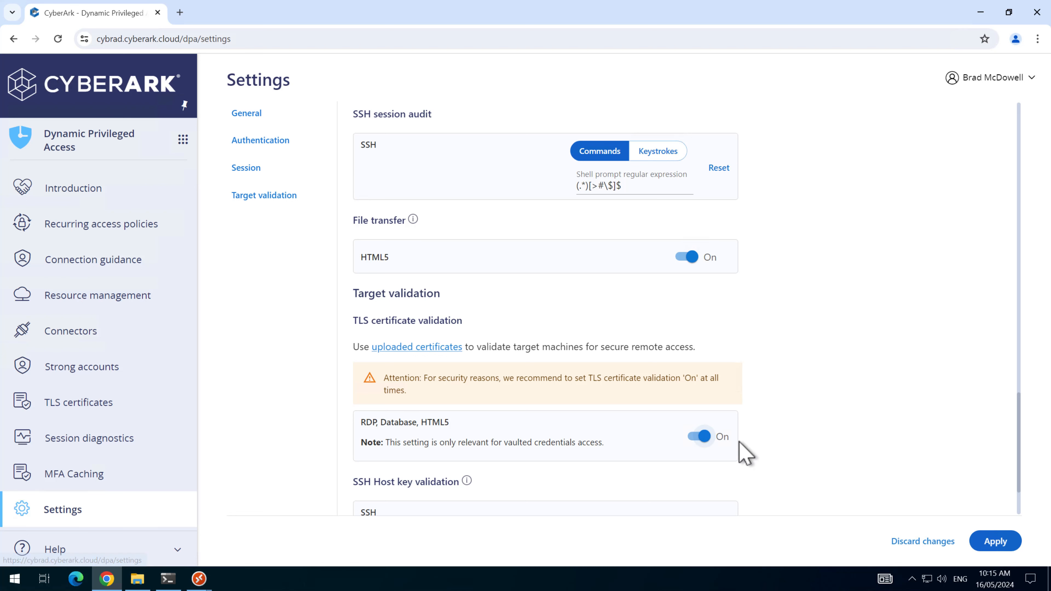
scroll(827, 462, "down", 2)
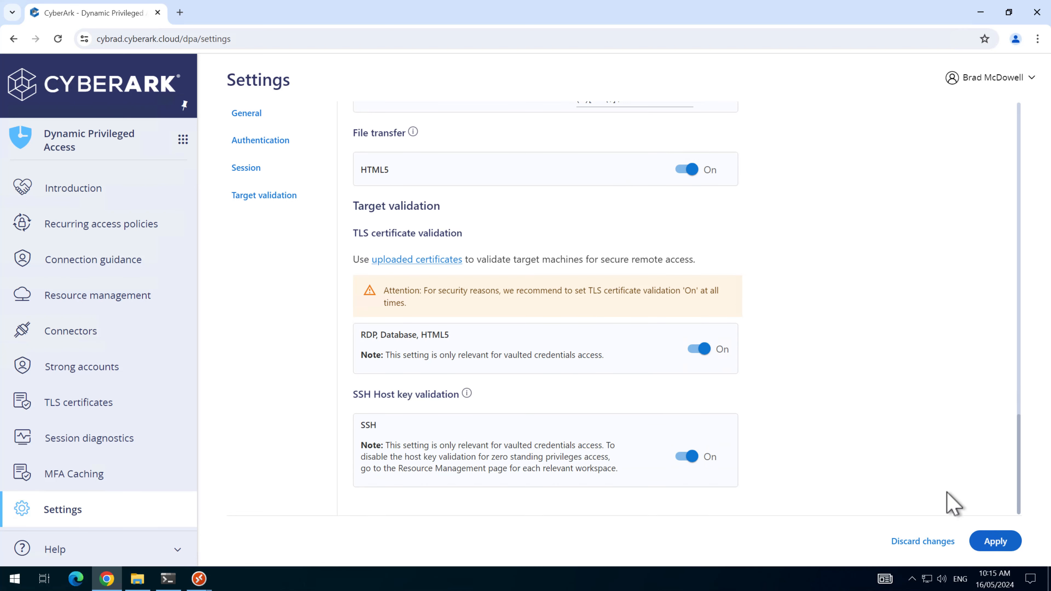
left_click(1003, 544)
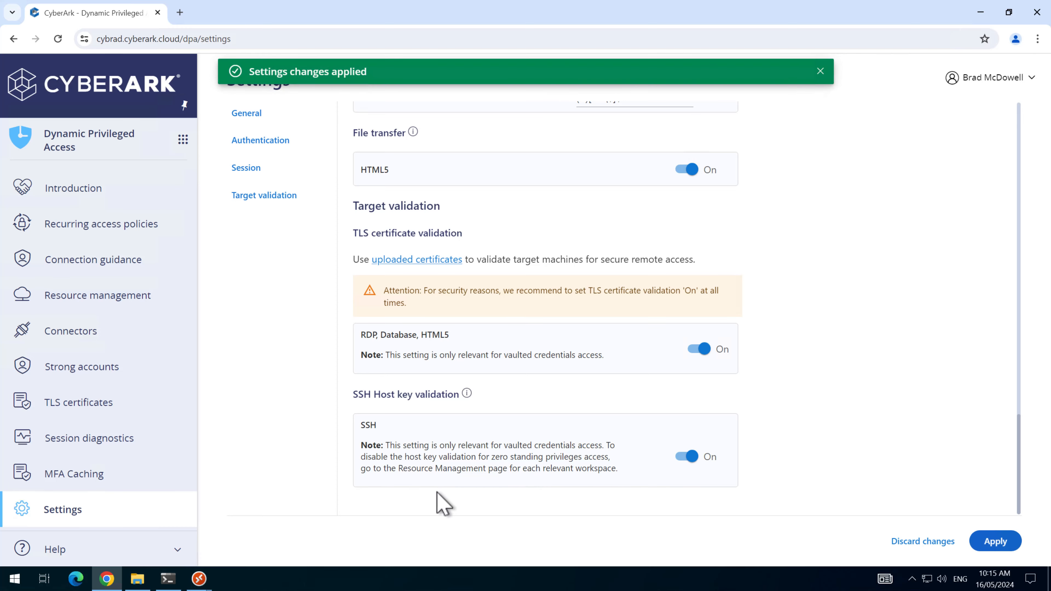
Step: Test an in-browser connection to DC1 with the cybrad.au domain account from the Privilege Cloud accounts, and close the session
left_click(183, 140)
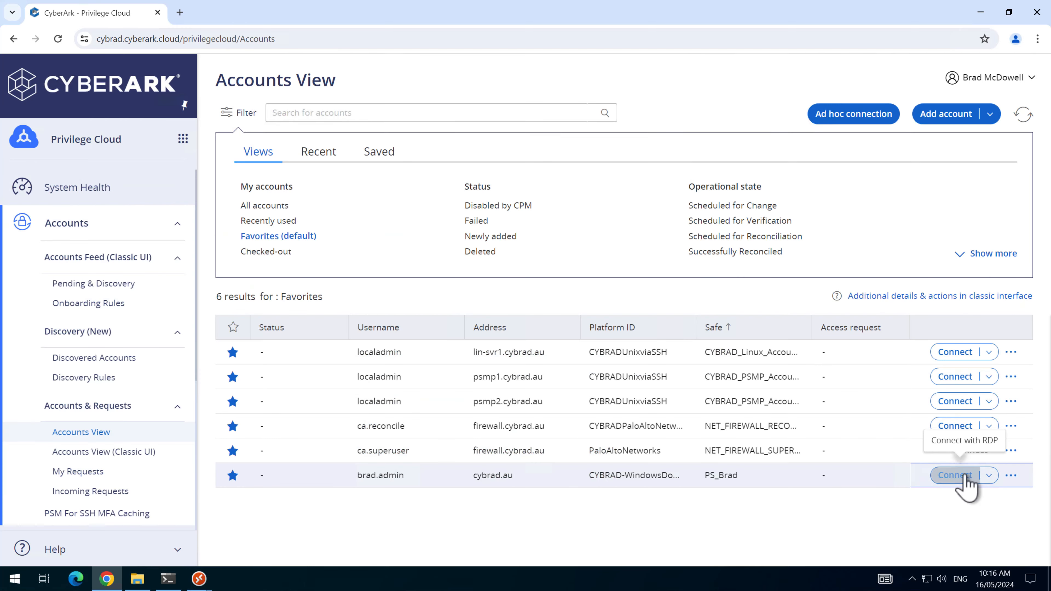
left_click(954, 476)
left_click(730, 375)
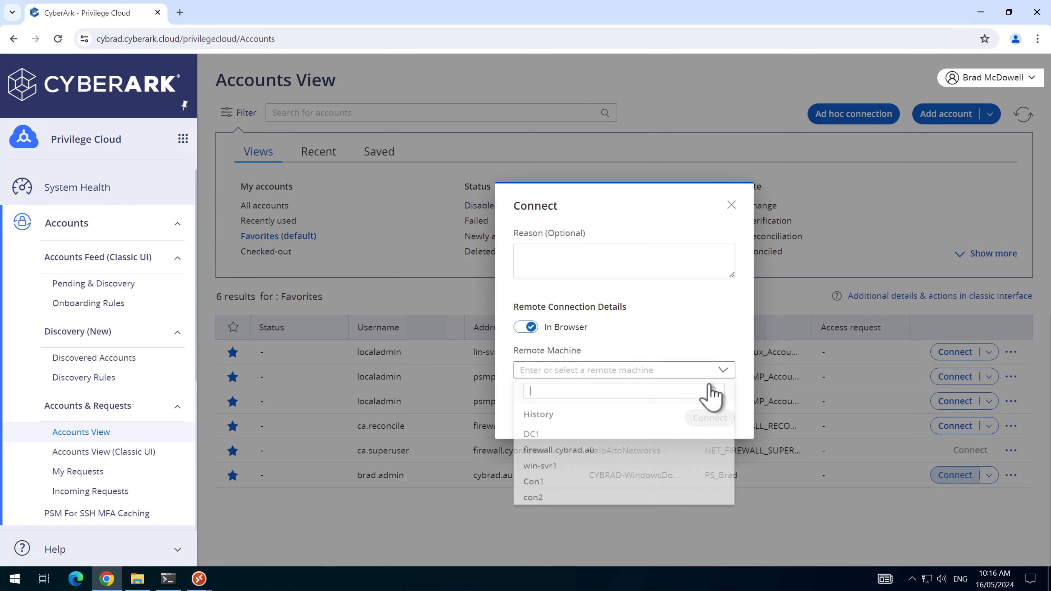
left_click(692, 437)
left_click(711, 419)
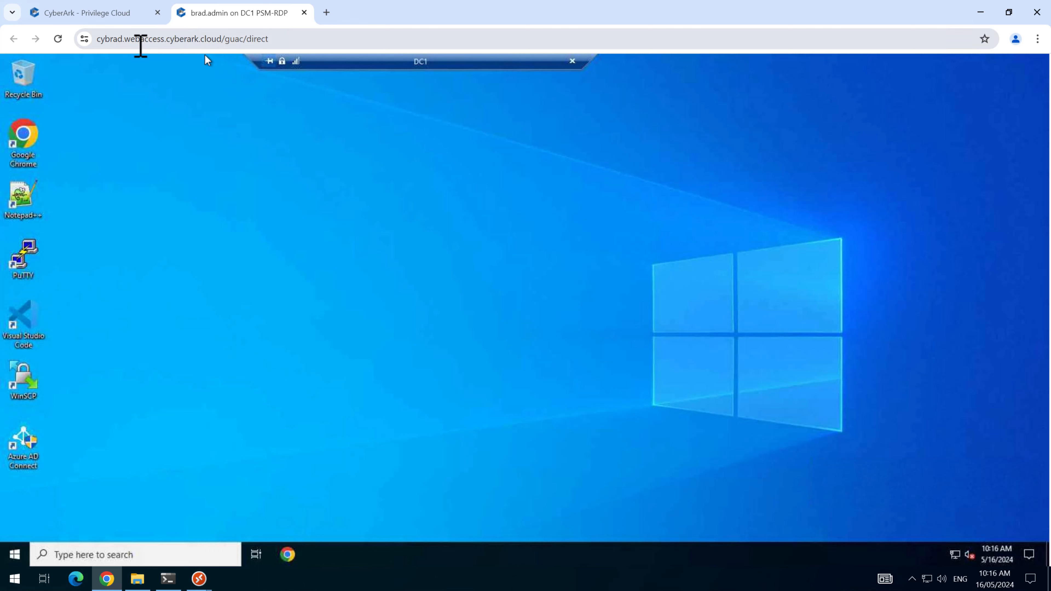
left_click(304, 12)
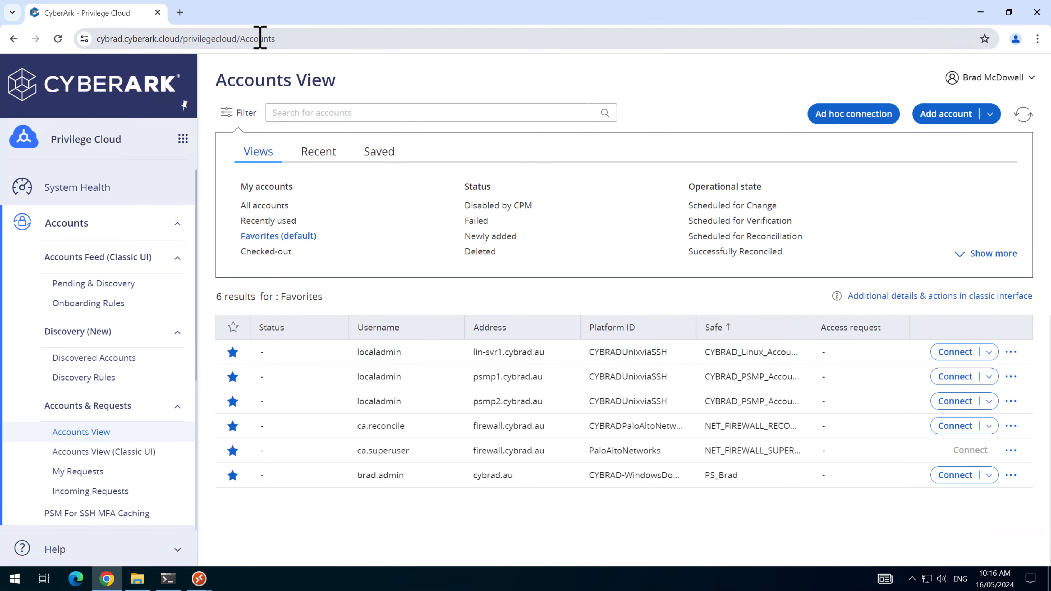
Step: Open the RDP connection guidance in Dynamic Privileged Access and choose vaulted credentials as the access method
left_click(182, 140)
left_click(313, 125)
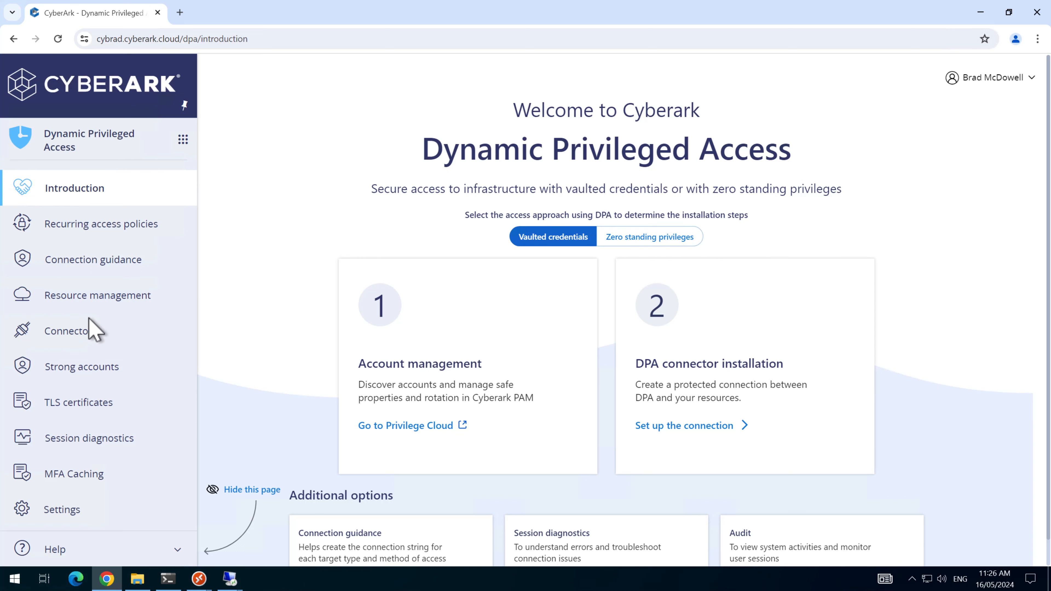
left_click(90, 269)
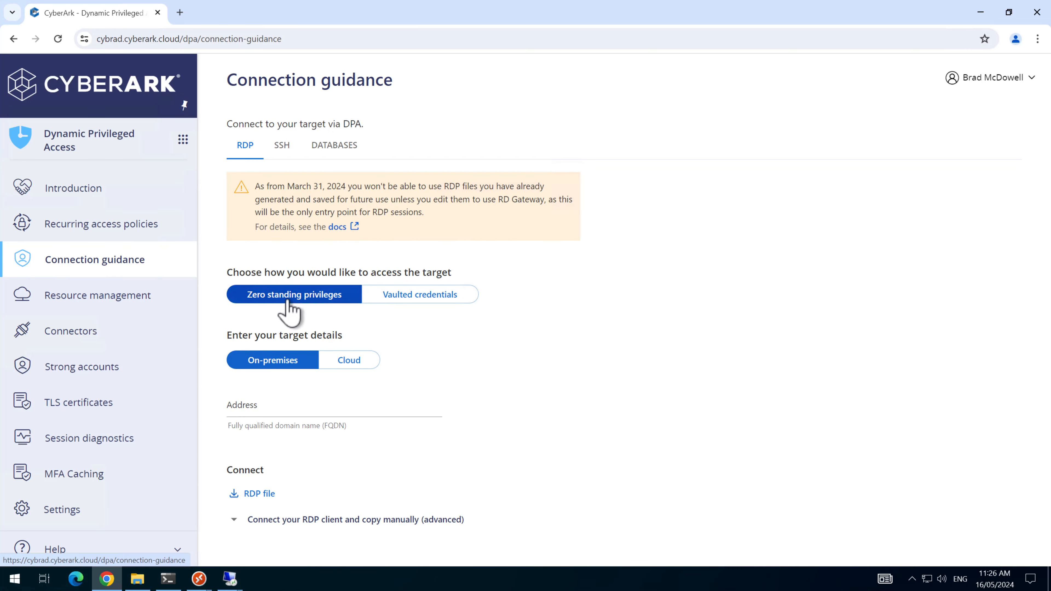
left_click(411, 296)
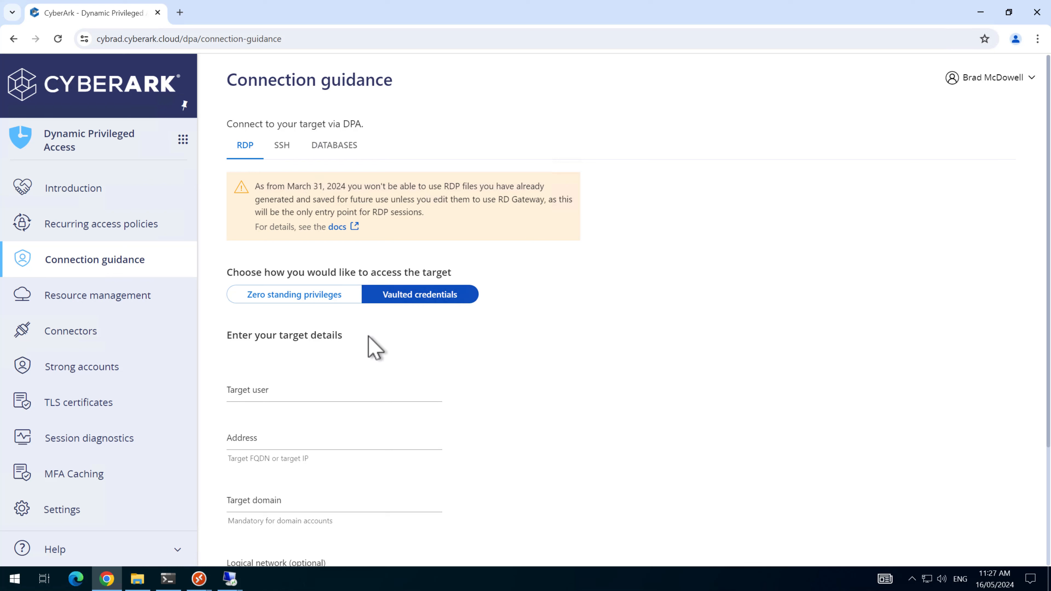
Step: Enter the target user, address dc1.cybrad.au and target domain cybrad.au, download the RDP file, and decline its connection prompt
left_click(279, 392)
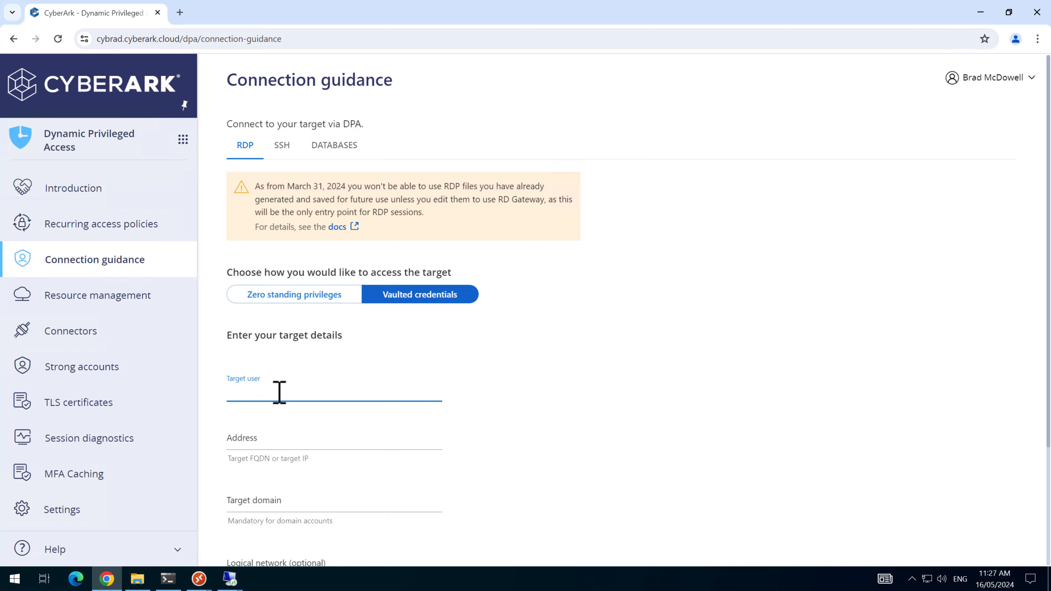
type("brad.admin")
key("Tab")
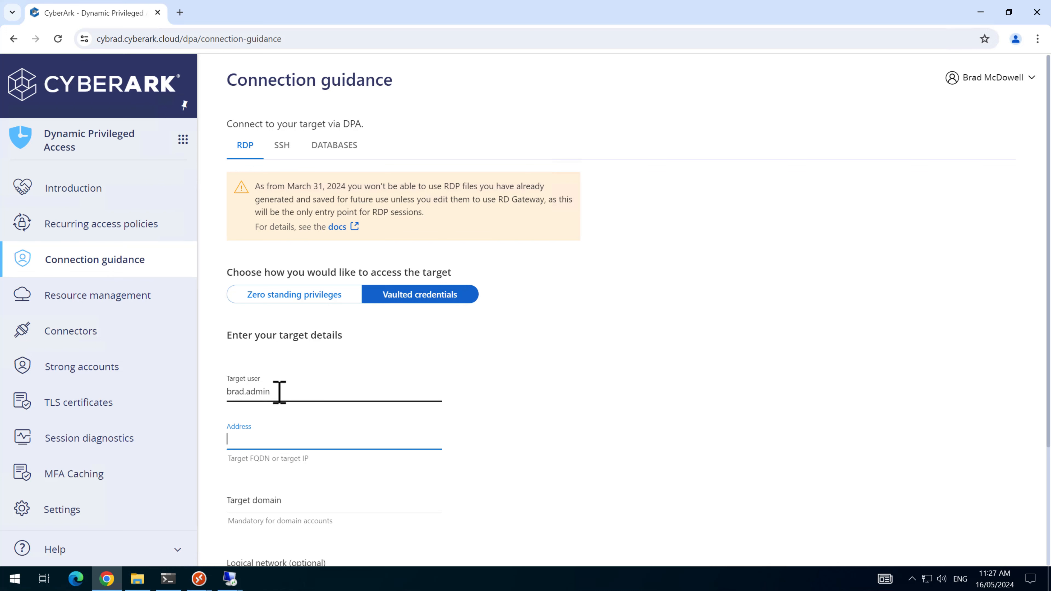
type("d.au")
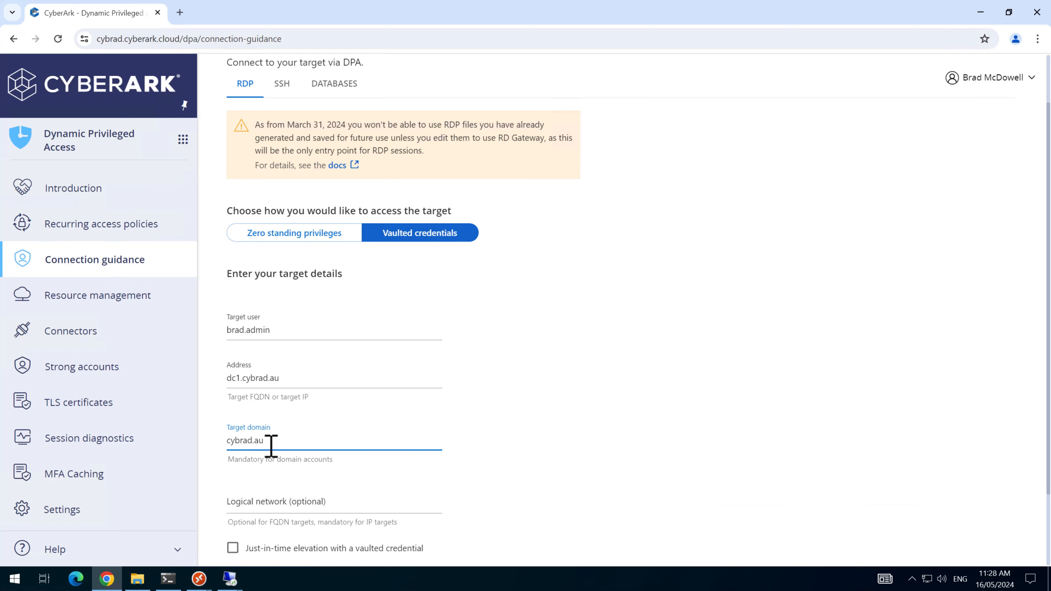
scroll(274, 435, "down", 2)
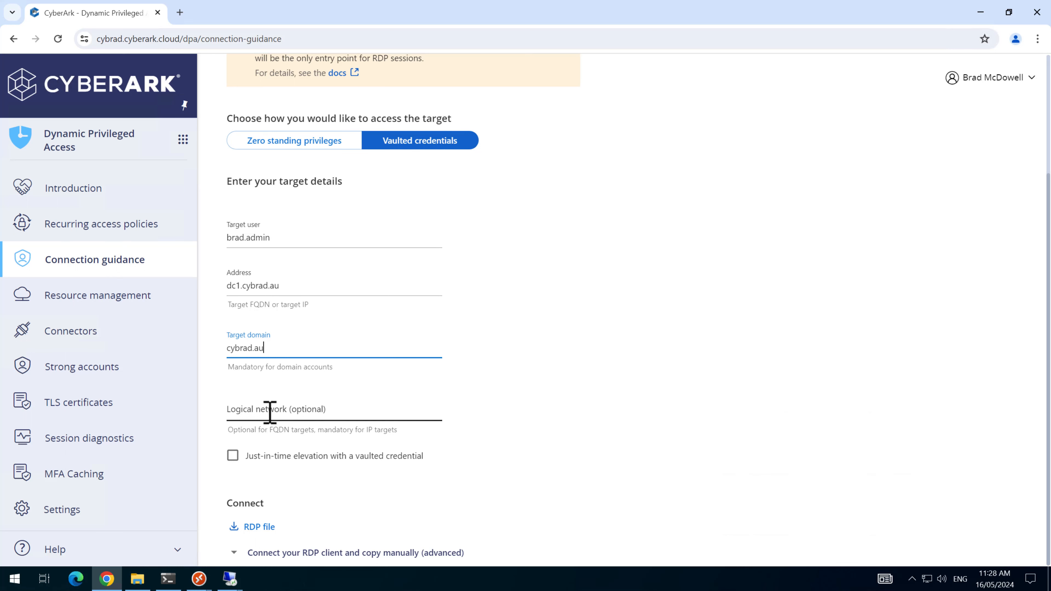
left_click(256, 527)
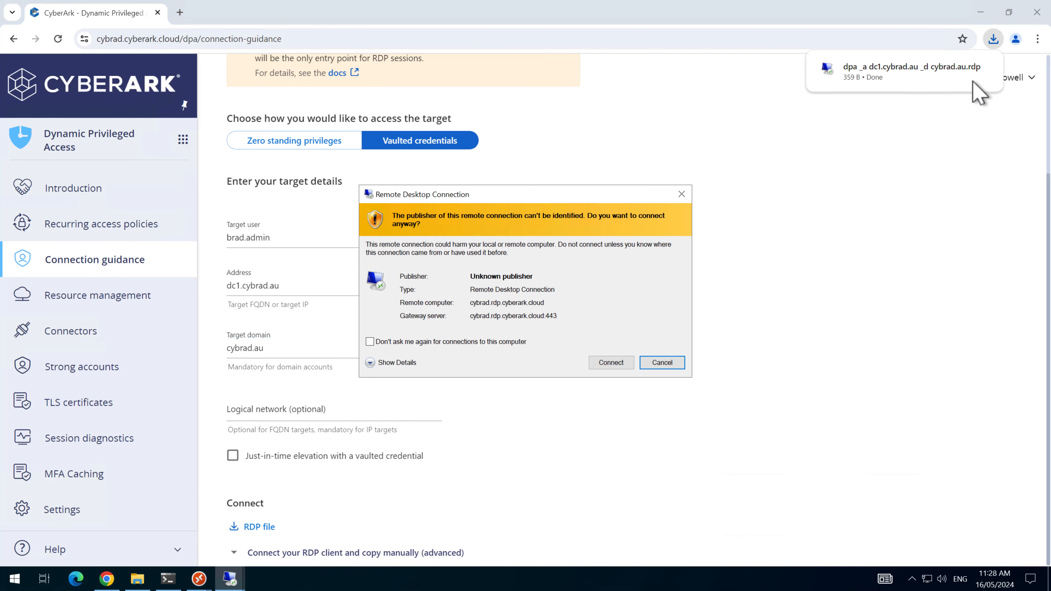
left_click(663, 362)
Step: Open the downloaded RDP file in Notepad++ from the Downloads folder, examine its gateway hostname and username lines, and close it
mouse_move(957, 74)
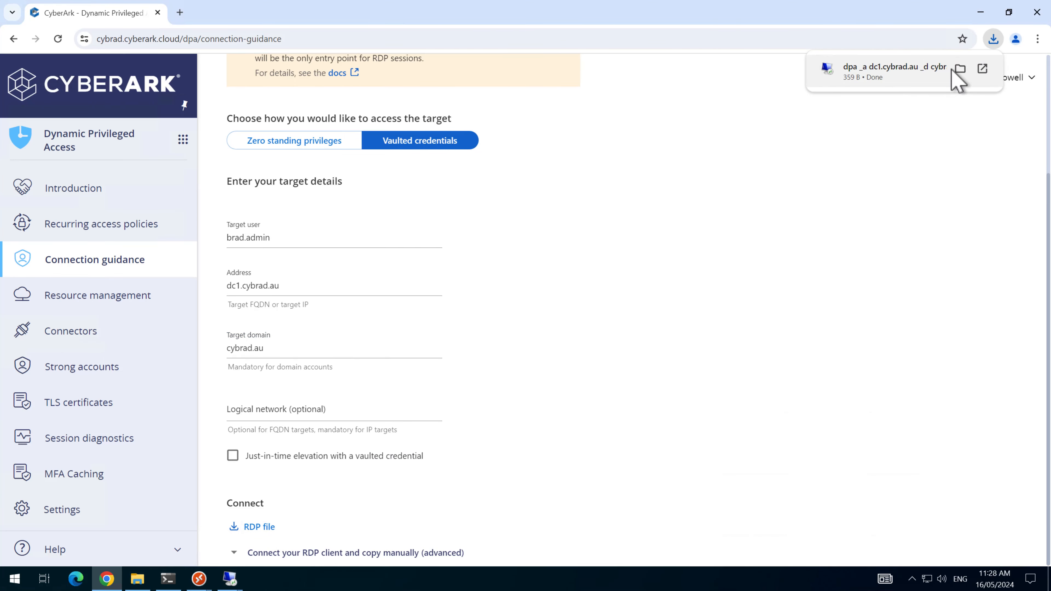
left_click(961, 70)
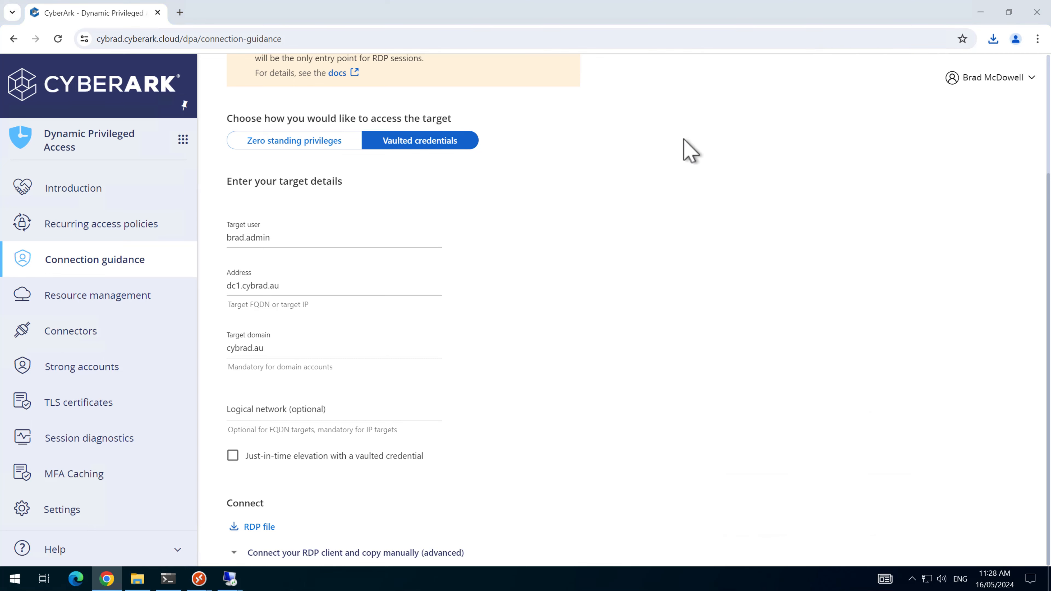
right_click(276, 270)
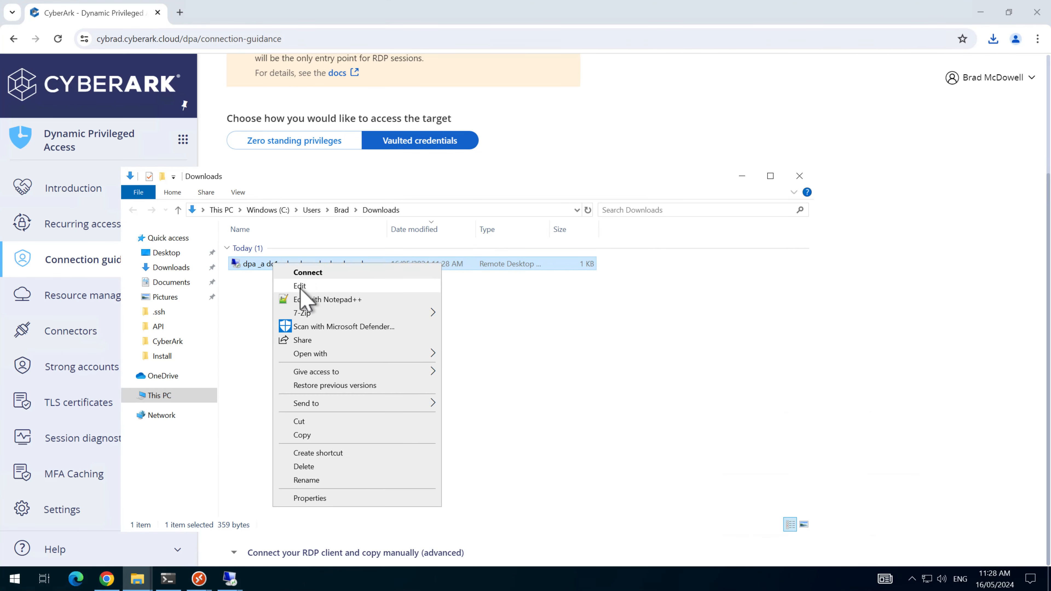
left_click(327, 300)
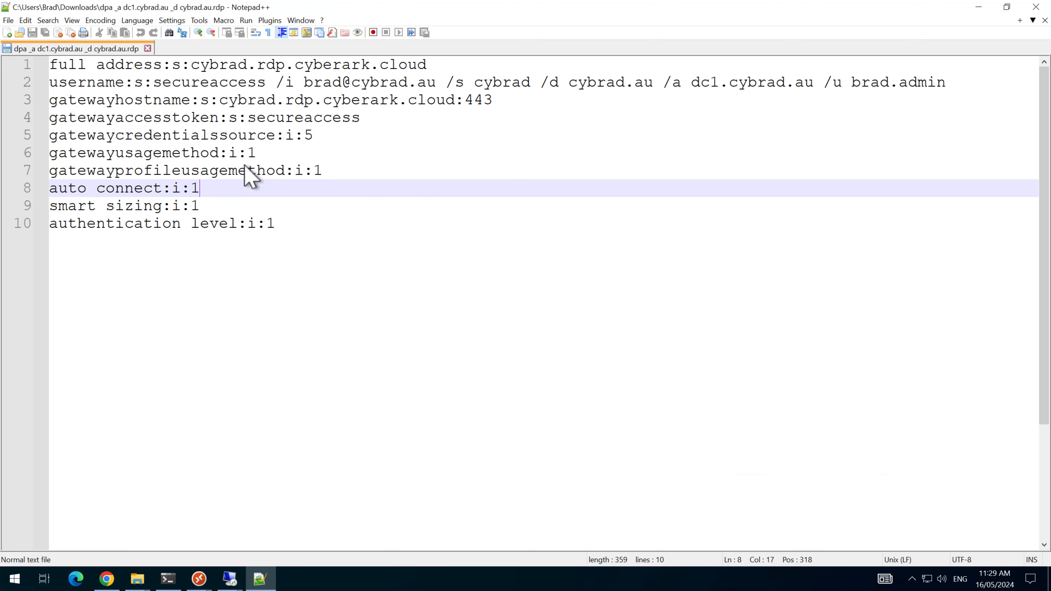
left_click_drag(220, 101, 493, 100)
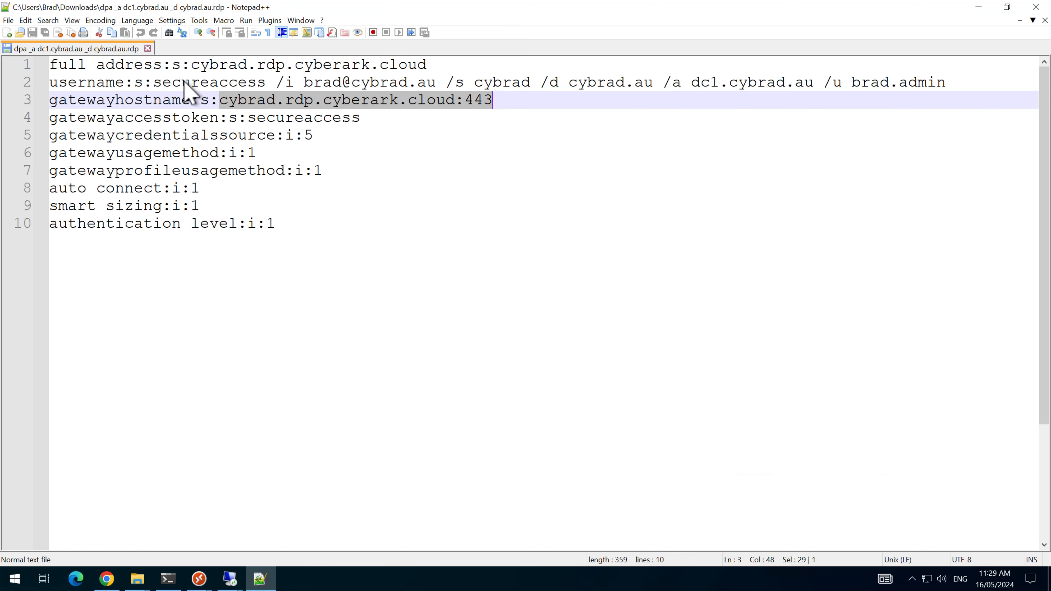
left_click_drag(162, 82, 951, 85)
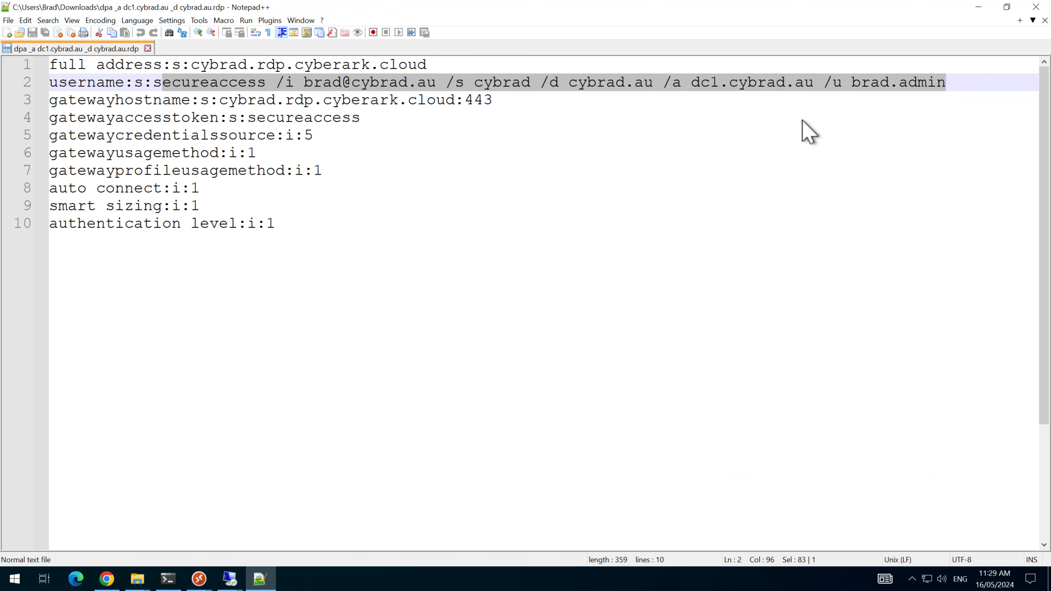
left_click(593, 139)
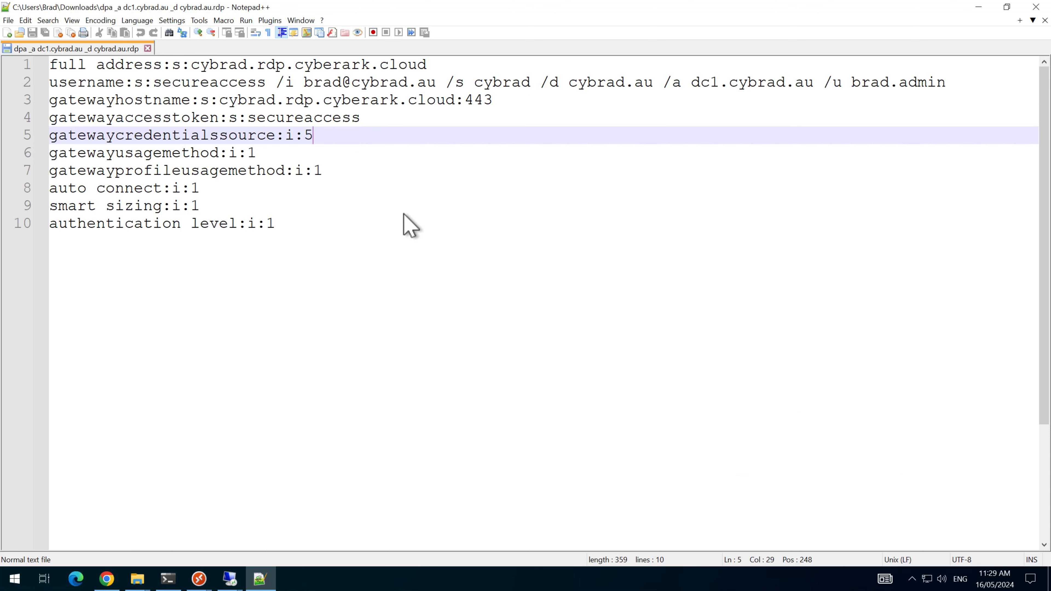
left_click(1030, 8)
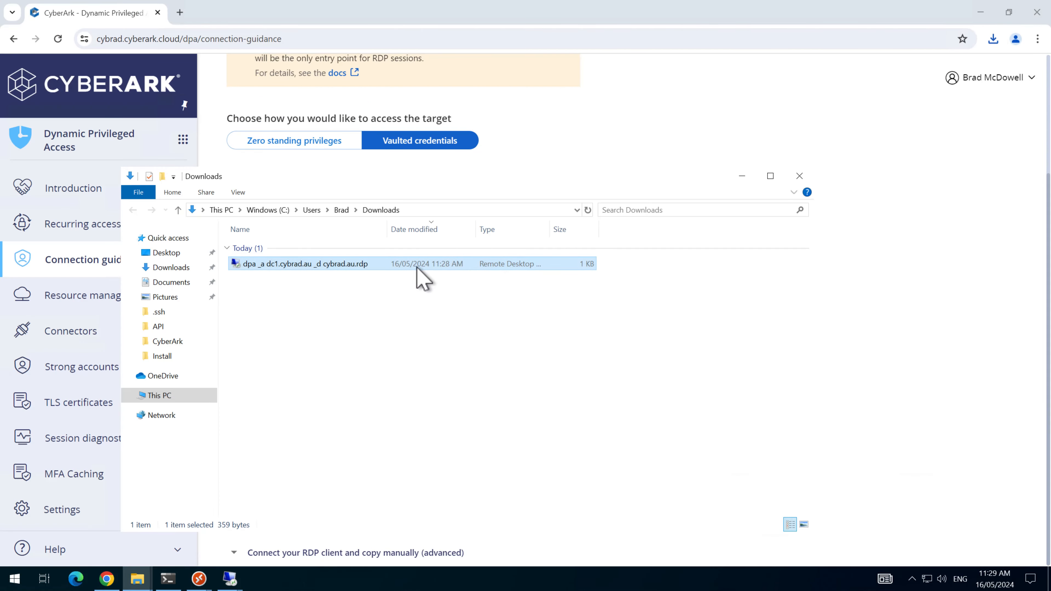
Step: Try to connect to DC1 with the downloaded RDP file, entering the account password and using SMS as second factor, and close the session
double_click(360, 265)
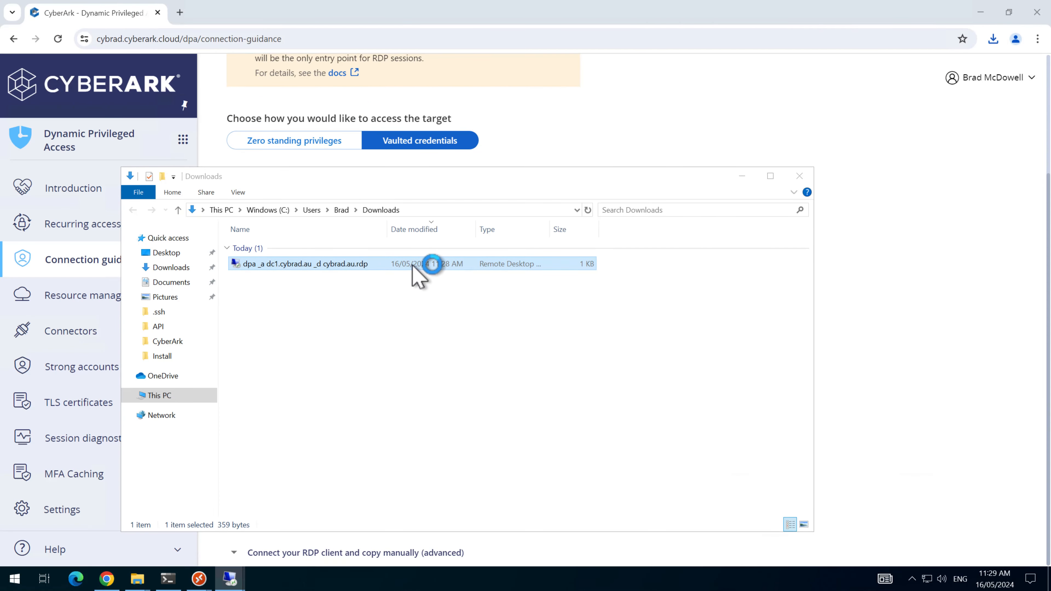
left_click(610, 362)
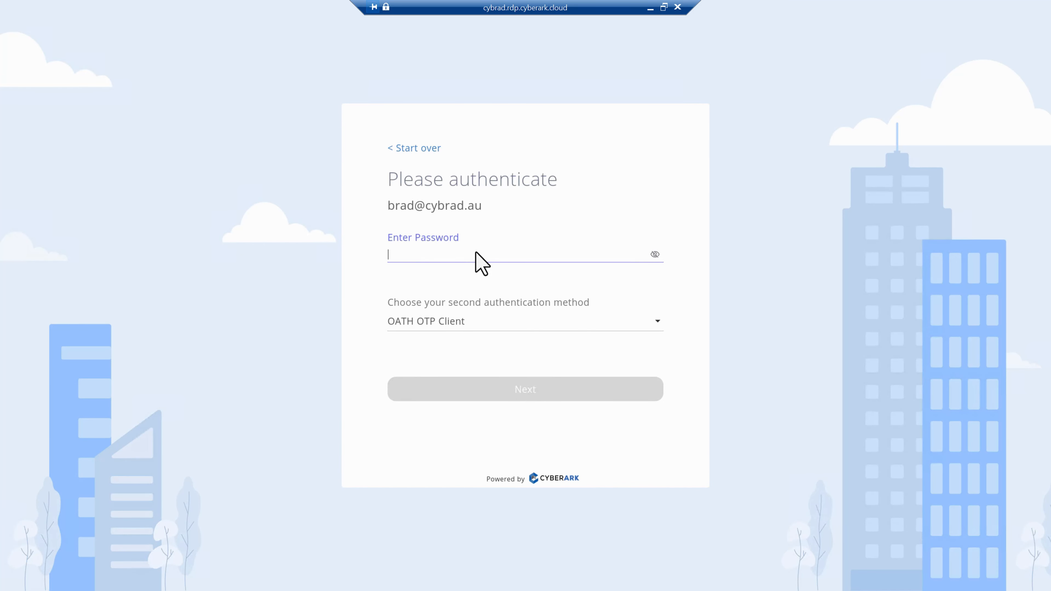
type("•")
left_click(530, 314)
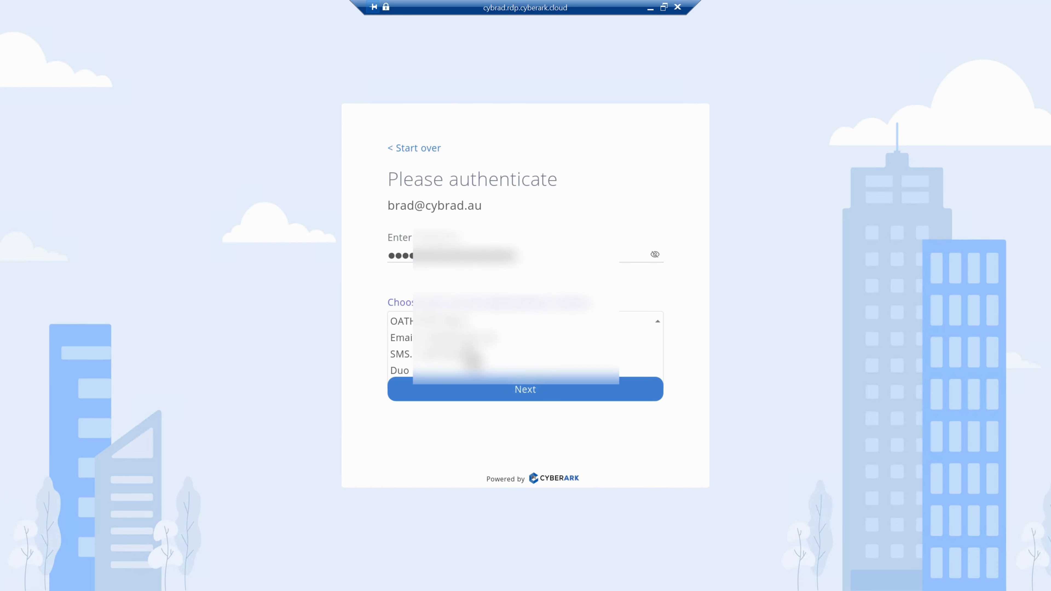
left_click(454, 351)
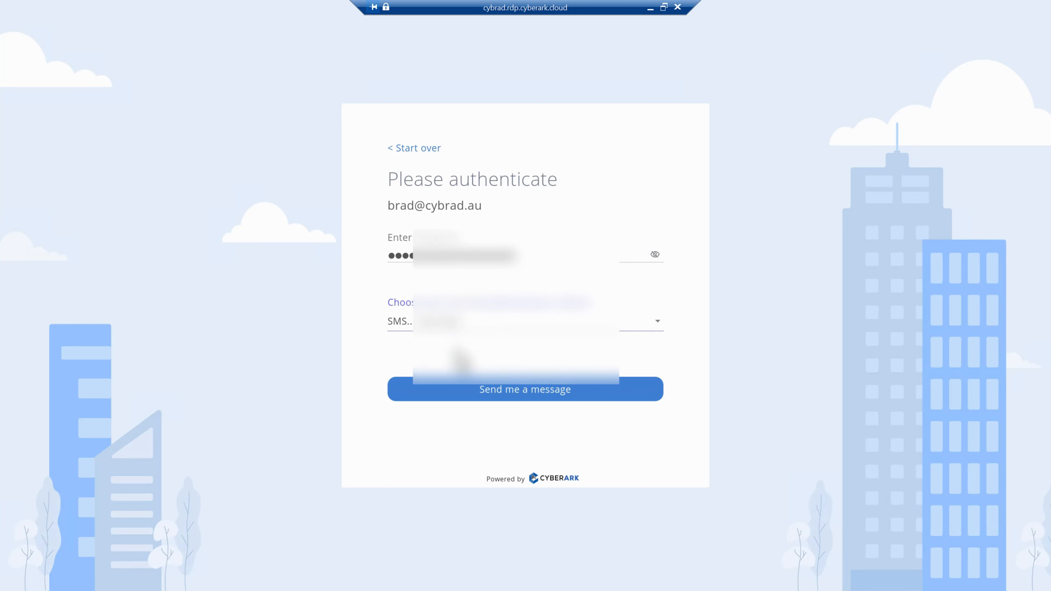
left_click(504, 391)
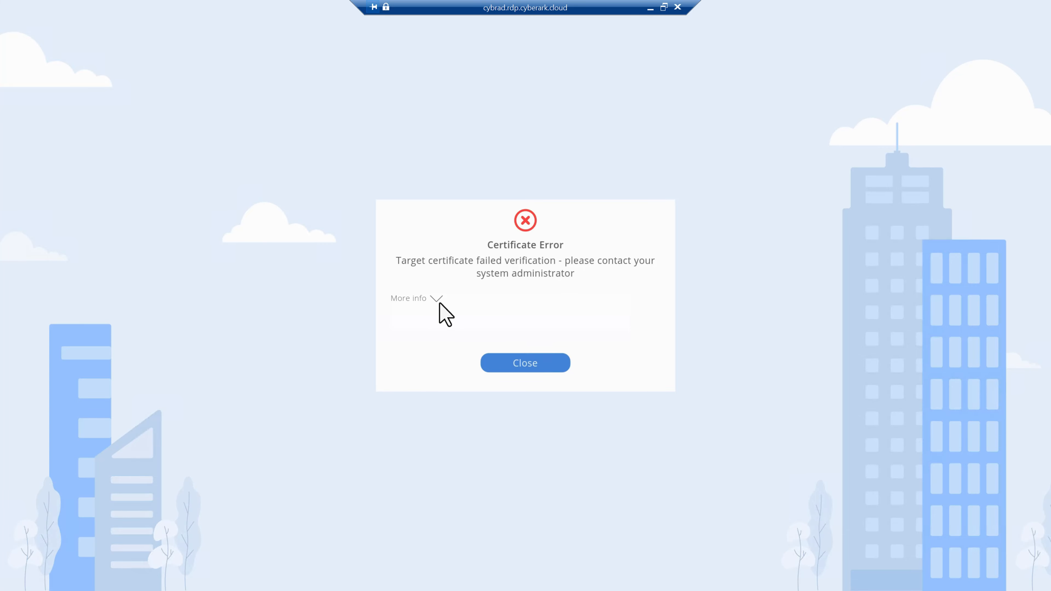
left_click(532, 362)
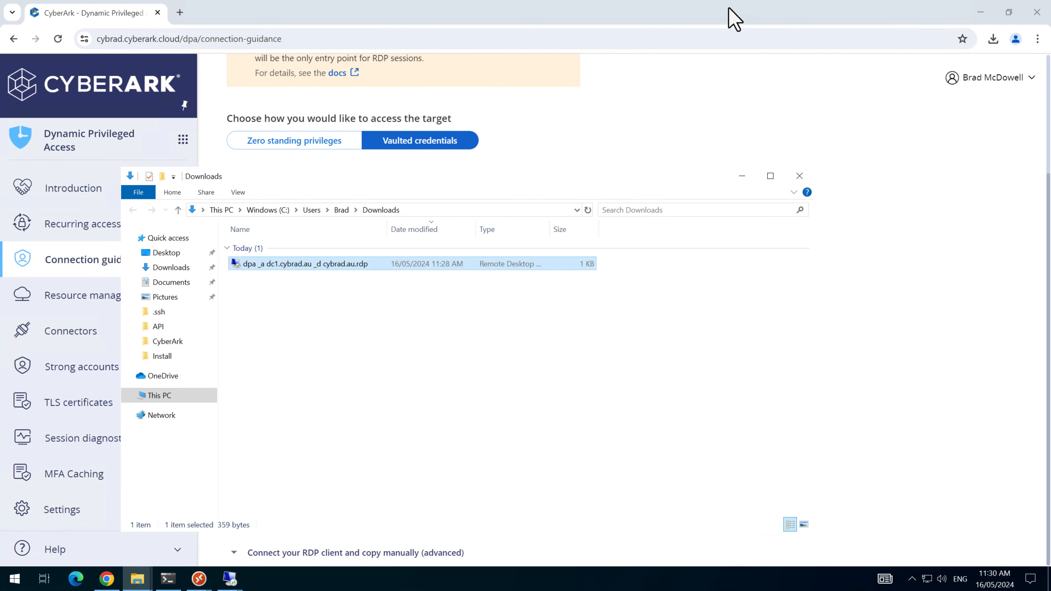
Step: Switch to the terminal session on PSMP1 and clear its output
left_click(970, 233)
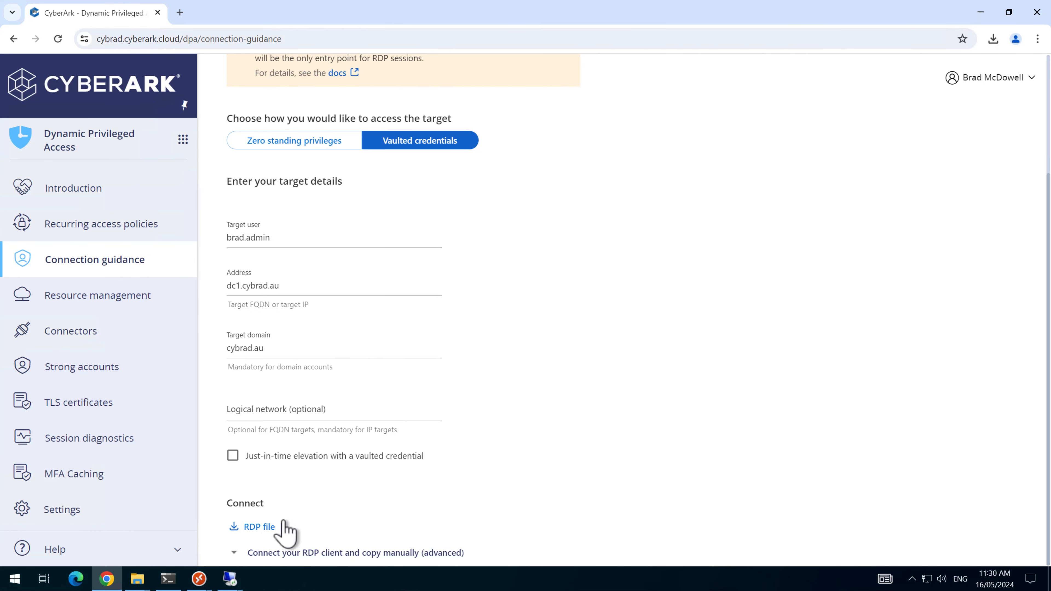
left_click(168, 578)
left_click(371, 362)
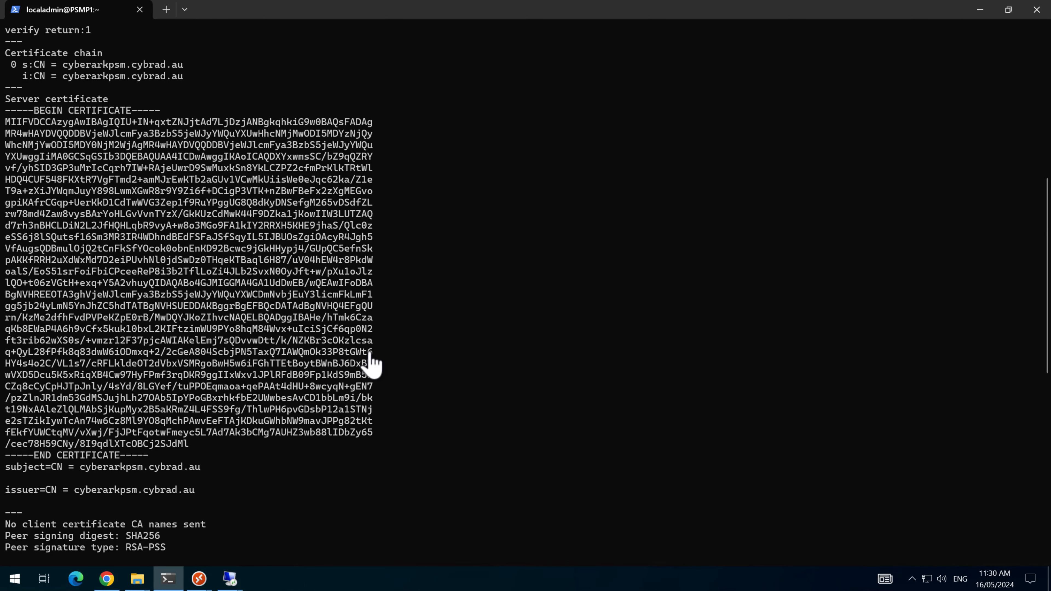
key("Return")
key("Return")
key("Return")
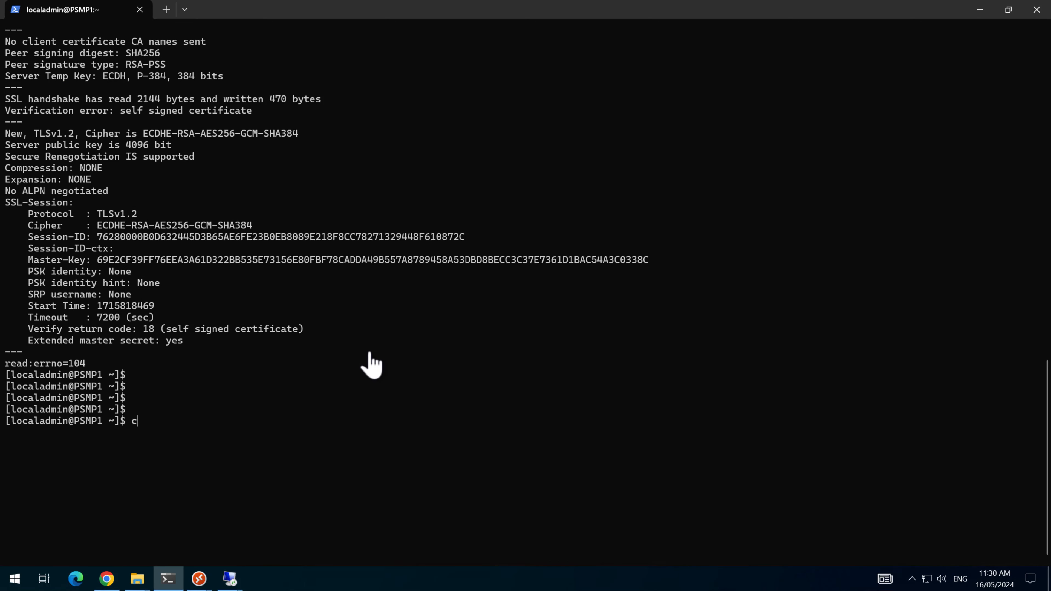
type("clear")
key("Return")
key("Return")
key("Return")
Step: Request DC1's RDP certificate by running openssl s_client -connect dc1.cybrad.au:3389
key("Up")
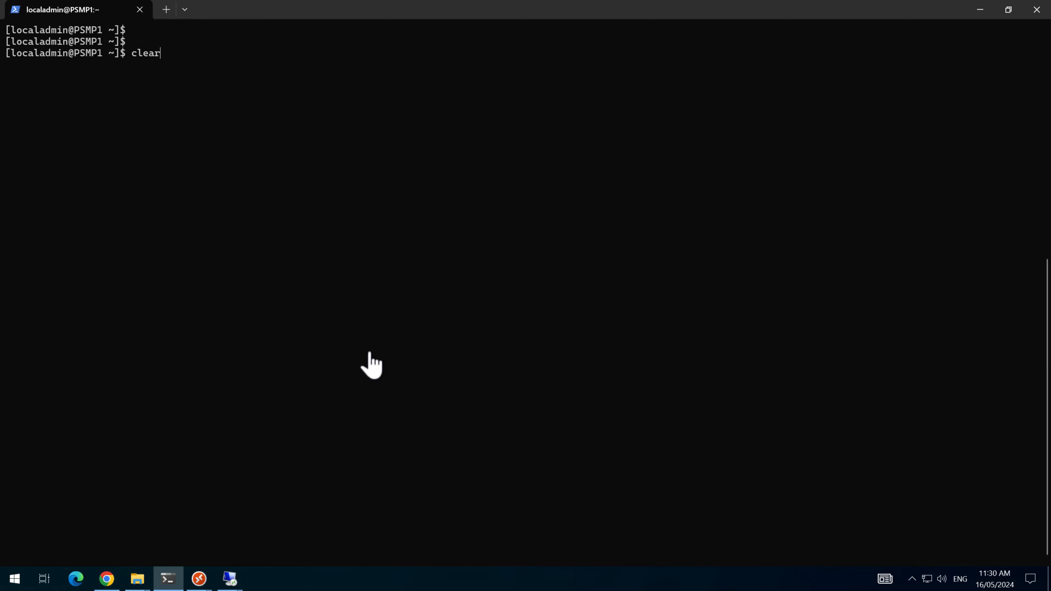
key("Up")
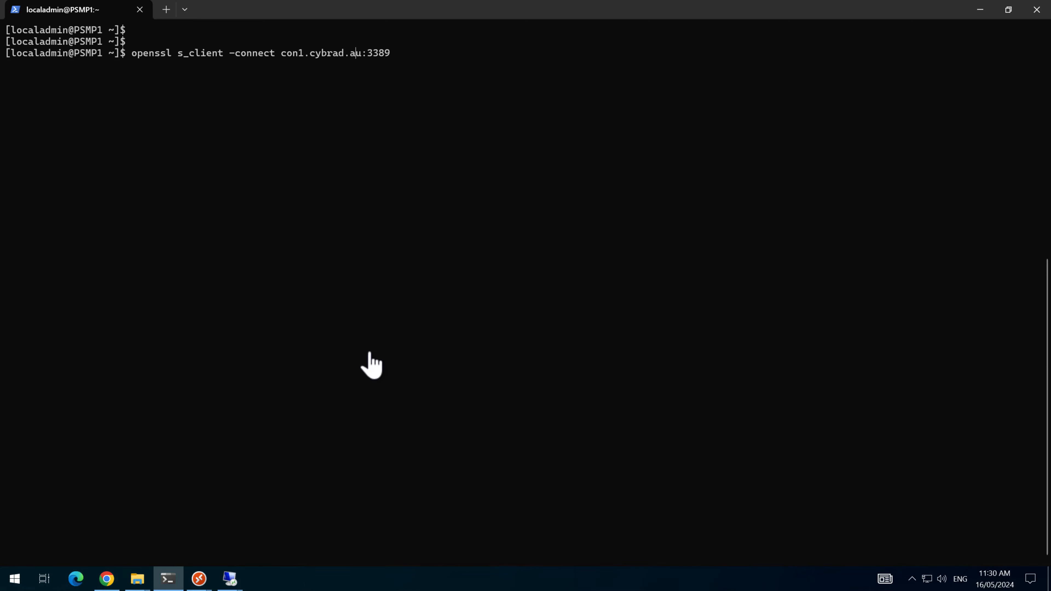
key("Delete")
key("BackSpace")
key("BackSpace")
type("dc")
key("Return")
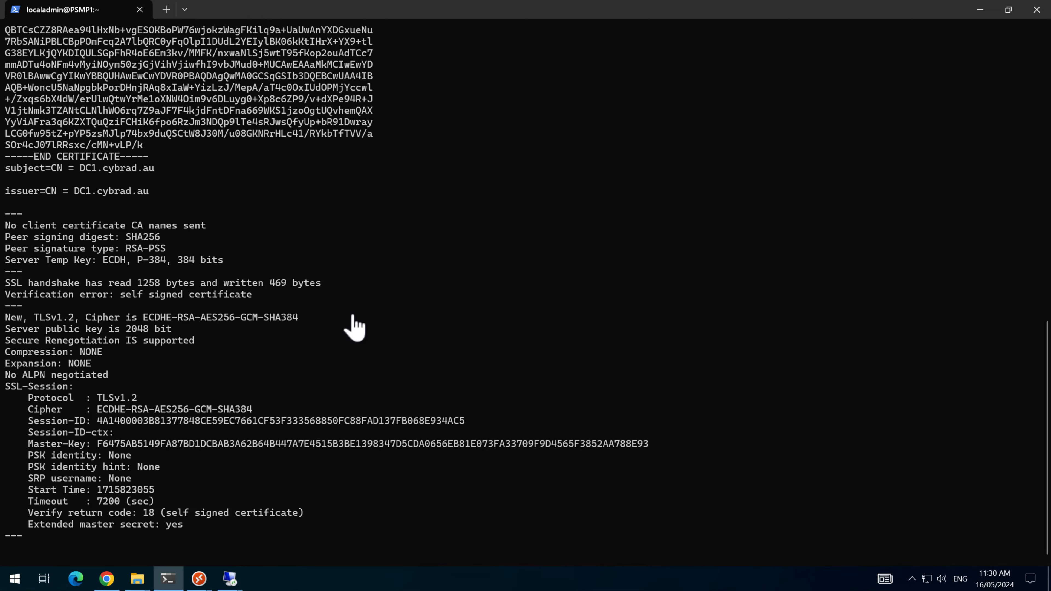
Step: Copy DC1's server certificate from the openssl output, including the BEGIN CERTIFICATE and END CERTIFICATE lines
scroll(354, 329, "up", 10)
left_click_drag(6, 202, 145, 399)
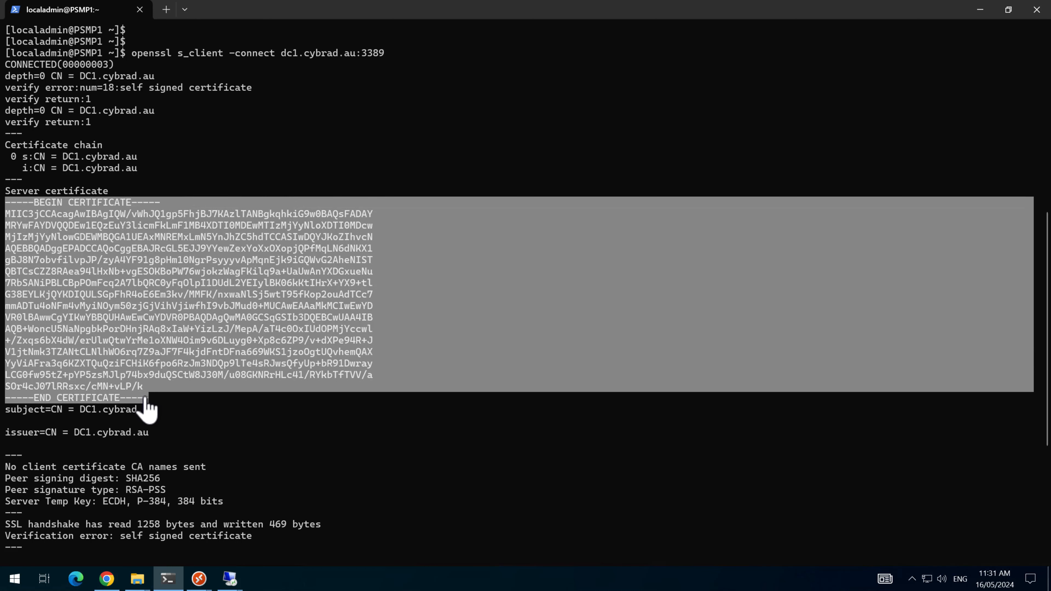
right_click(168, 414)
Step: Start a separate local PowerShell session and change to the Downloads directory
left_click(166, 10)
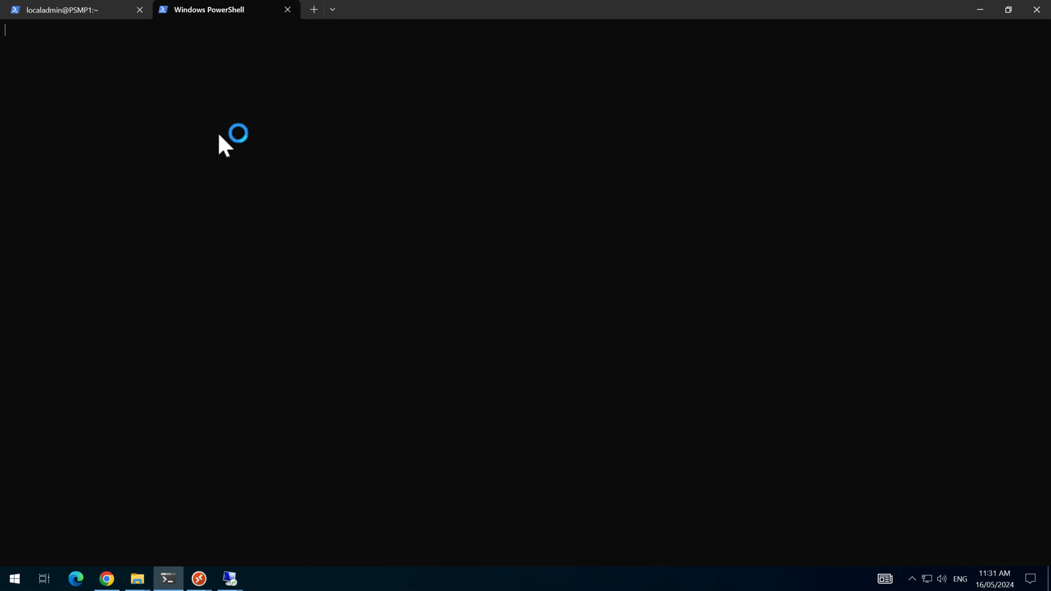
key("Return")
key("Return")
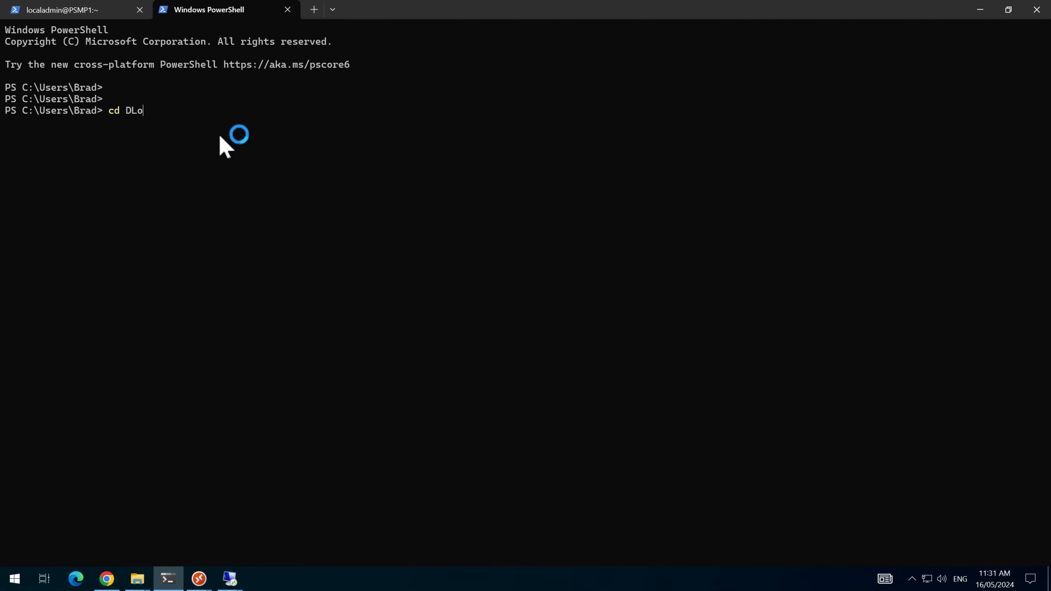
type("cd Dow")
key("Tab")
key("Return")
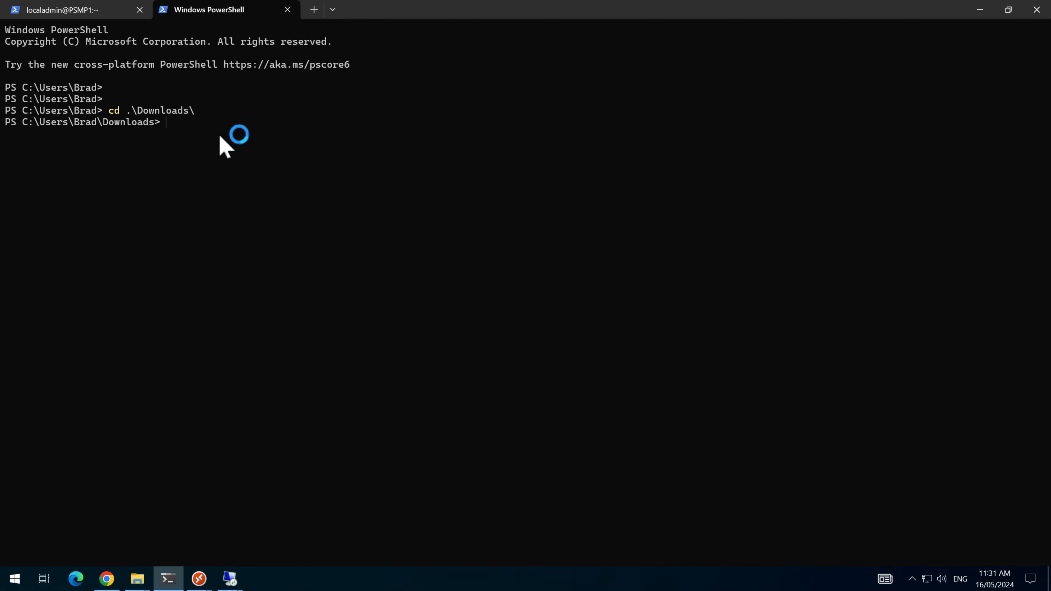
key("Return")
Step: Create dc1.cer in Notepad, paste the copied DC1 certificate into it, and save the file on closing
type("notepad")
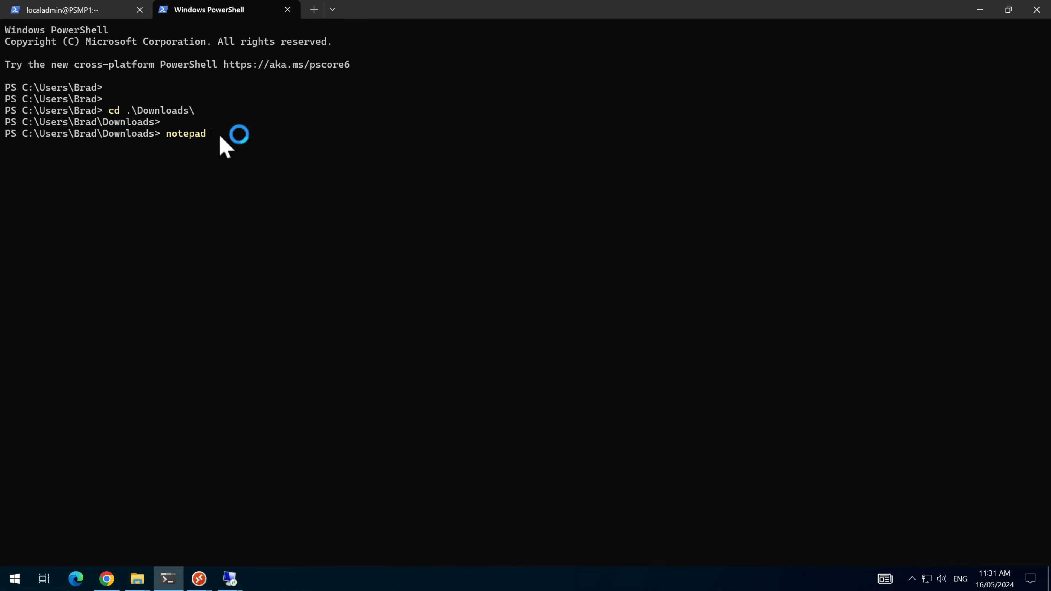
type(" dc1.cer")
key("Return")
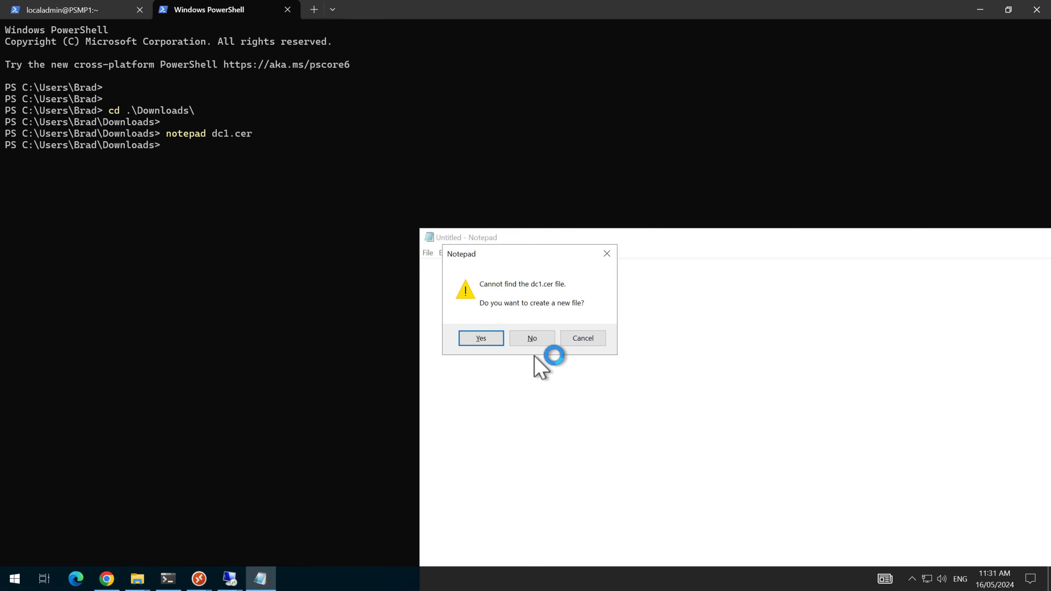
left_click(481, 338)
type("-----BEGIN CERTIFICATE----- MIIC3jCCAcagAwIBAgIQW/vWhJQ1gp5FhjBJ7KAzlTANBgkqhkiG9w0BAQsFADAY MRYwFAYDVQQDEw1EQzEuY3licmFkLmF1MB4XDTI0MDEwMTIzMjYyNloXDTI0MDcw MjIzMjYyNlowGDEWMBQGA1UEAxMNREMxLmN5YnJhZC5hdTCCASIwDQYJKoZIhvcN AQEBBQADggEPADCCAQoCggEBAJRcGL5EJJ9YYewZexYoXxOXopjQPfMqLN6dNKX1 gBJ8N7obvfilvpJP/zyA4YF91g8pHm10NgrPsyyyvApMqnEjk9iGQWvG2AheNIST QBTCsCZZ8RAea94lHxNb+vgESOKBoPW76wjokzWagFKilq9a+UaUwAnYXDGxueNu 7RbSANiPBLCBpPOmFcq2A7lbQRC0yFqOlpI1DUdL2YEIylBK06kKtIHrX+YX9+tl G38EYLKjQYKDIQULSGpFhR4oE6Em3kv/MMFK/nxwaNlSj5wtT95fKop2ouAdTCc7 mmADTu4oNFm4vMyiNOym50zjGjVihVjiwfhI9vbJMud0+MUCAwEAAaMkMCIwEwYD VR0lBAwwCgYIKwYBBQUHAwEwCwYDVR0PBAQDAgQwMA0GCSqGSIb3DQEBCwUAA4IB AQB+WoncU5NaNpgbkPorDHnjRAq8xIaW+YizLzJ/MepA/aT4c0OxIUdOPMjYccwl +/Zxqs6bX4dW/erUlwQtwYrMe1oXNW4Oim9v6DLuyg0+Xp8c6ZP9/v+dXPe94R+J V1jtNmk3TZANtCLNlhWO6rq7Z9aJF7F4kjdFntDFna669WKS1jzoOgtUQvhemQAX YyViAFra3q6KZXTQuQziFCHiK6fpo6RzJm3NDQp9lTe4sRJwsQfyUp+bR91Dwray LCG0fw95tZ+pYP5zsMJlp74bx9duQSCtW8J30M/u08GKNRrHLc41/RYkbTfTVV/a SOr4cJ07lRRsxc/cMN+vLP/k -----END CERTIFICATE-----")
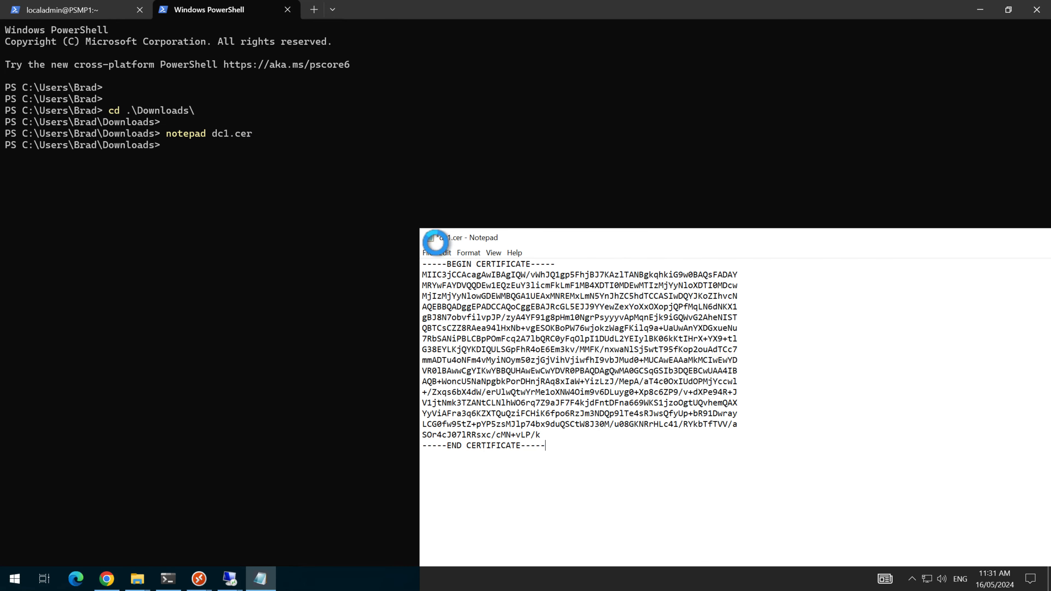
double_click(422, 234)
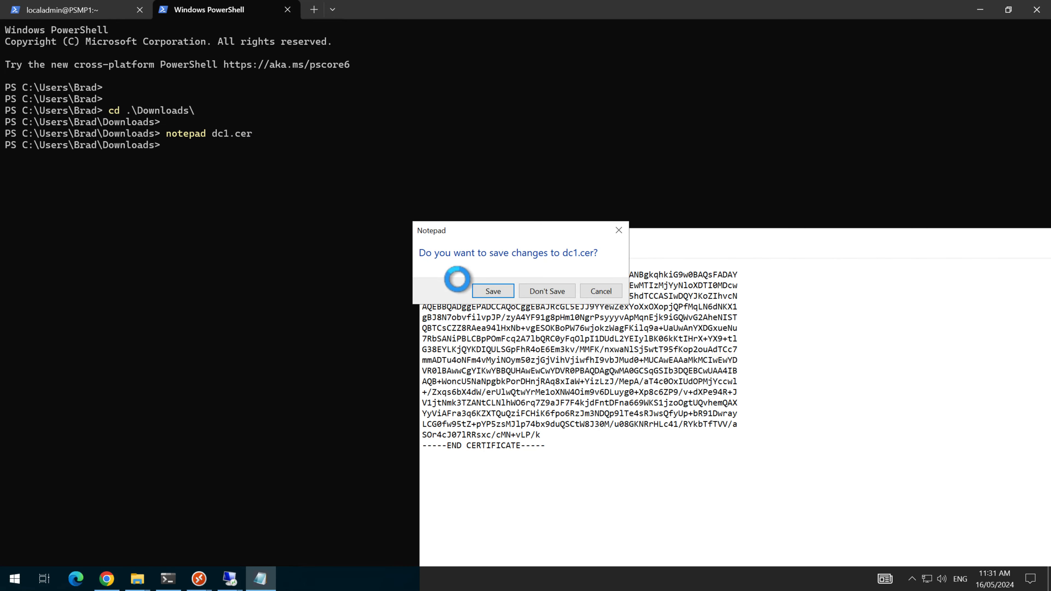
left_click(494, 292)
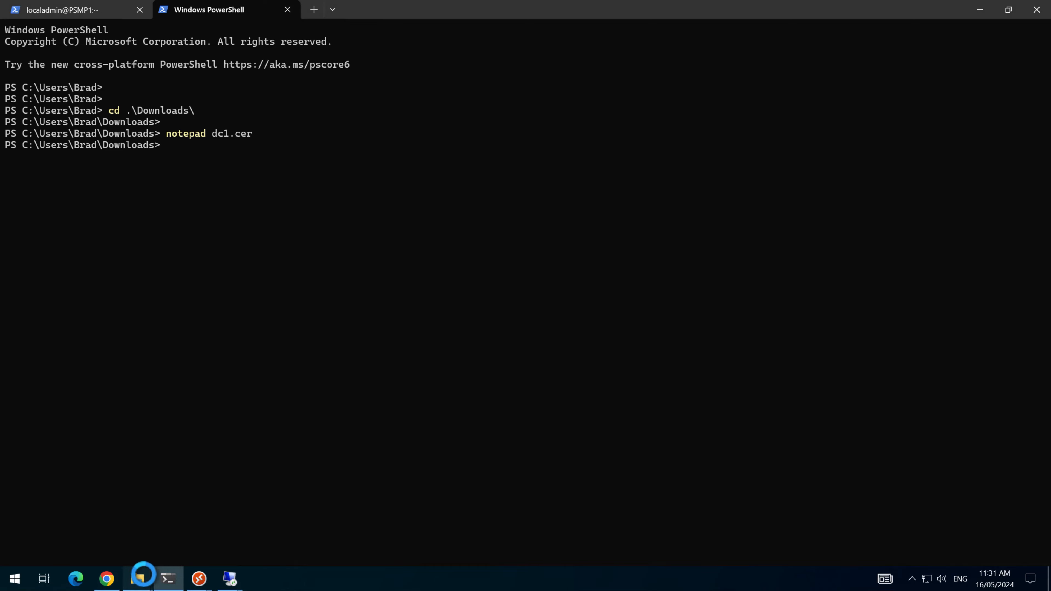
Step: Open dc1.cer from the Downloads folder, check its issued-to, issued-by and validity details, and close the certificate
mouse_move(141, 573)
left_click(196, 483)
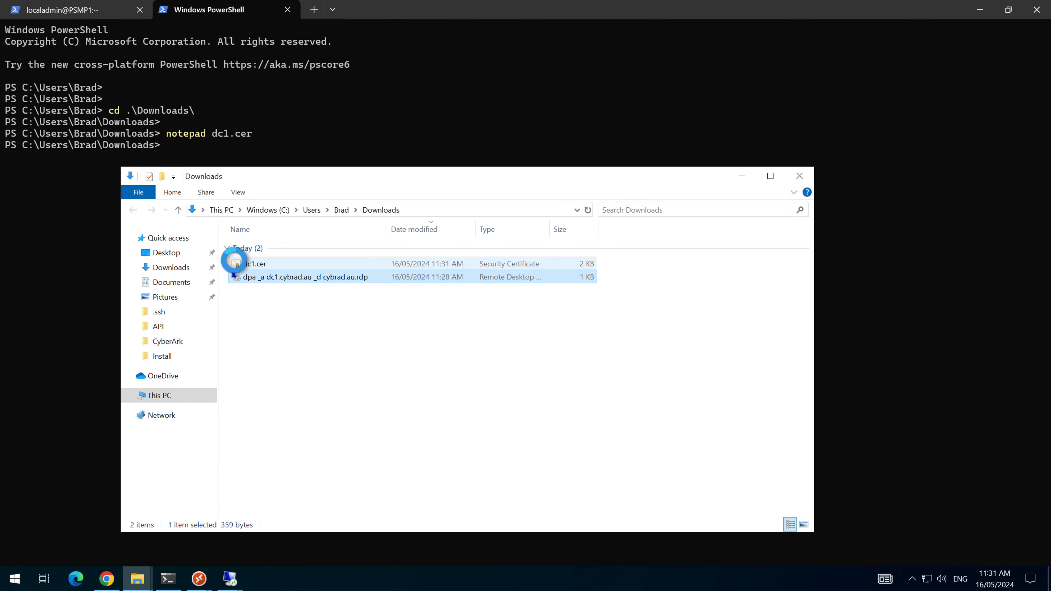
left_click(239, 262)
double_click(238, 262)
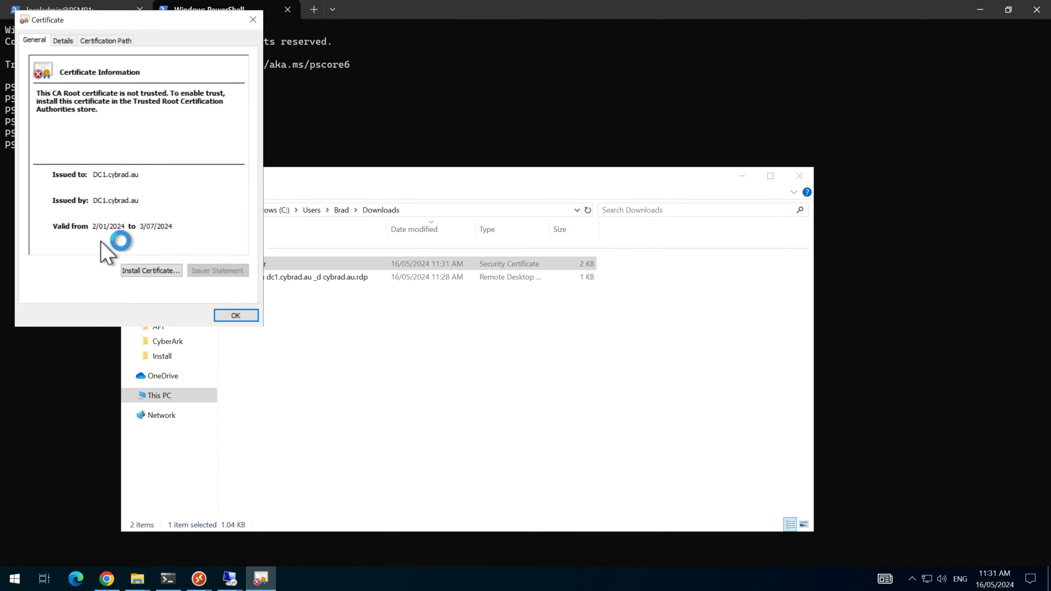
left_click_drag(157, 19, 443, 119)
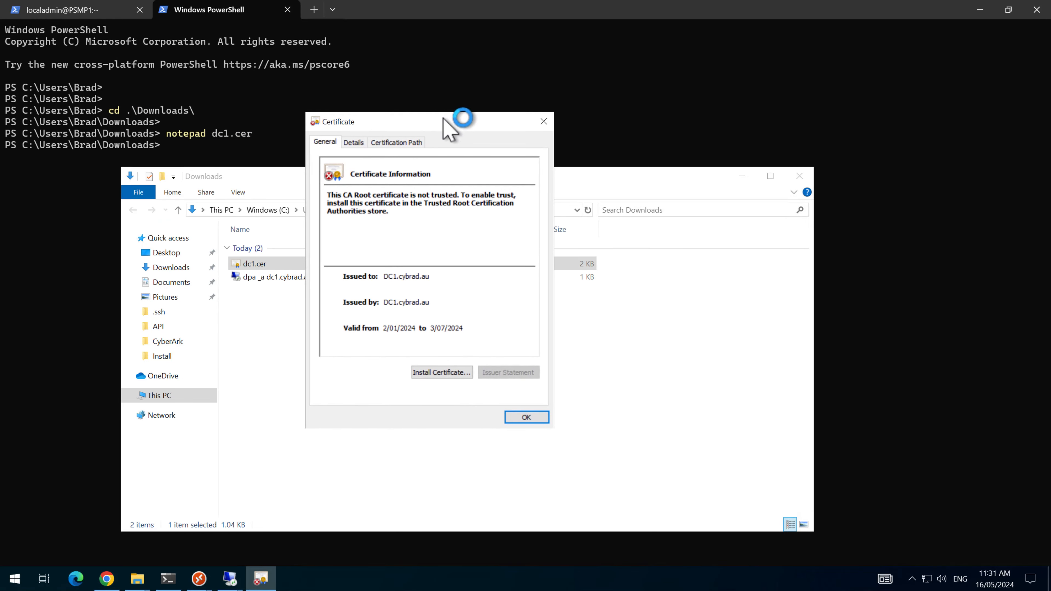
left_click(542, 121)
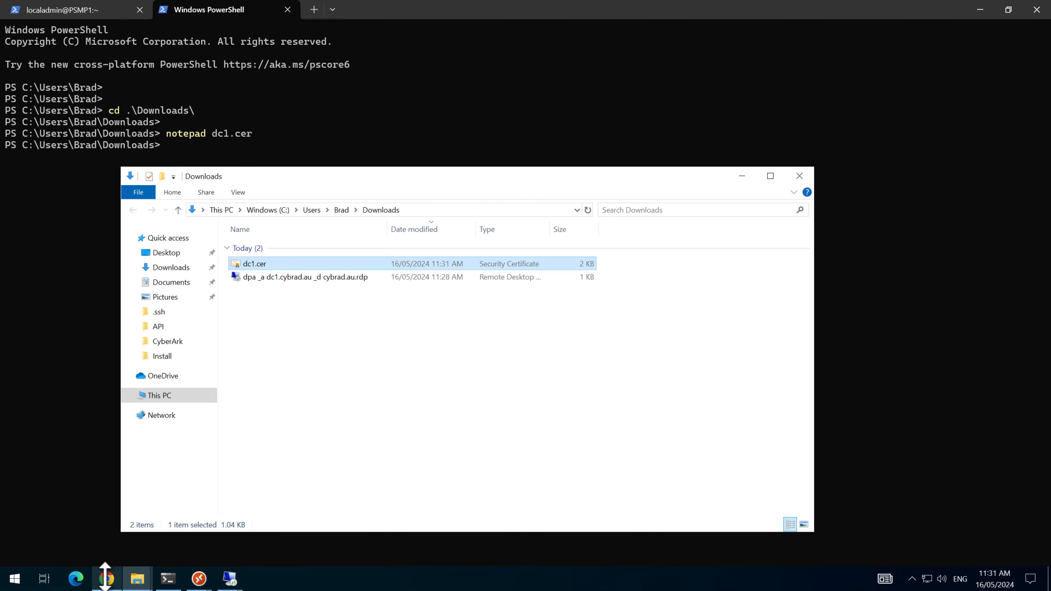
Step: Start adding a certificate on the TLS certificates page of Dynamic Privileged Access and choose dc1.cer from the Downloads folder
left_click(106, 577)
left_click(70, 408)
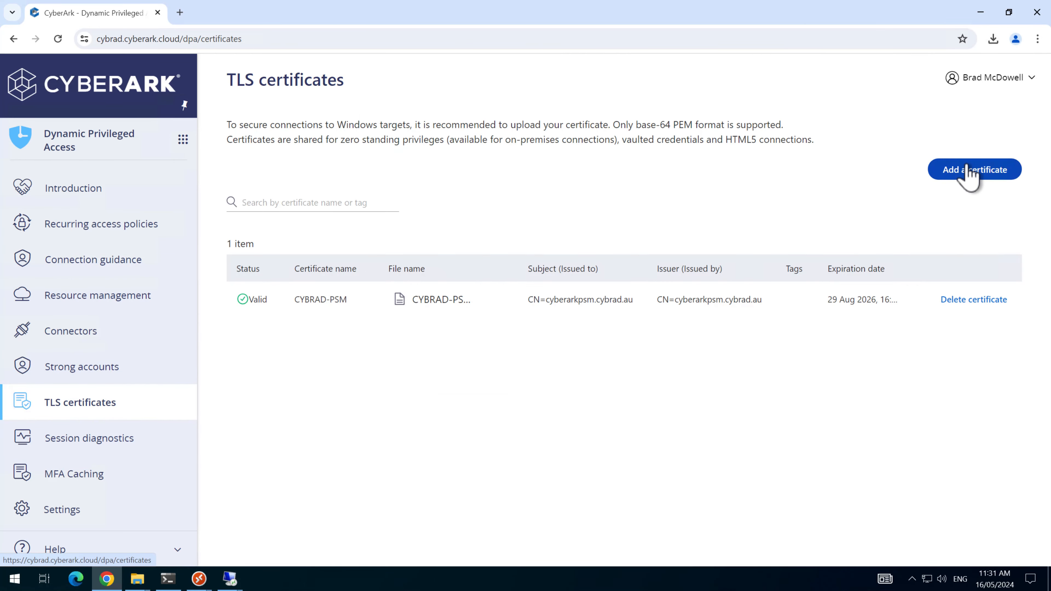
left_click(976, 170)
left_click(725, 244)
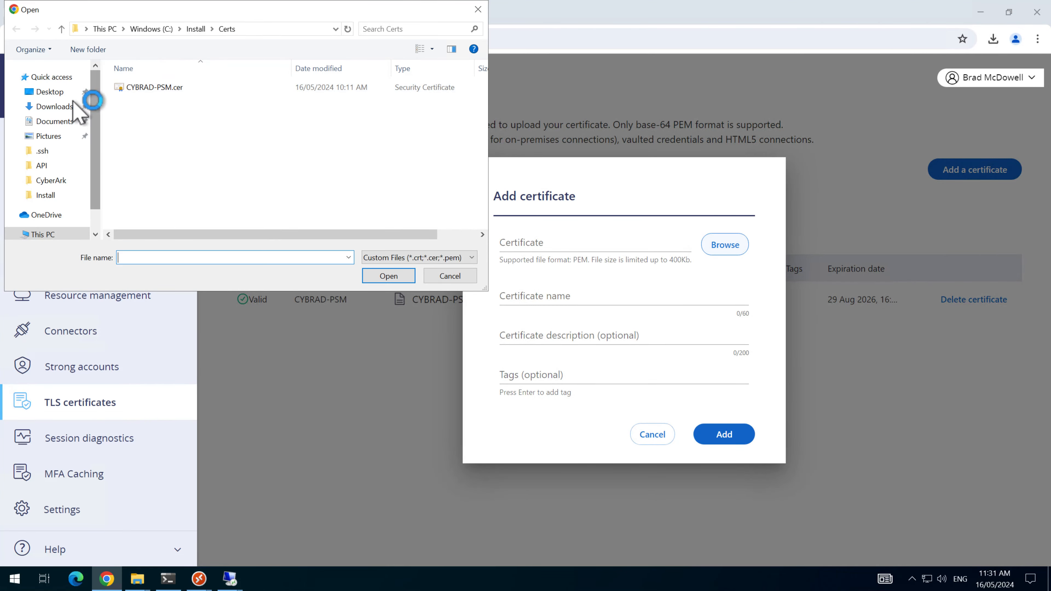
left_click(66, 107)
double_click(138, 104)
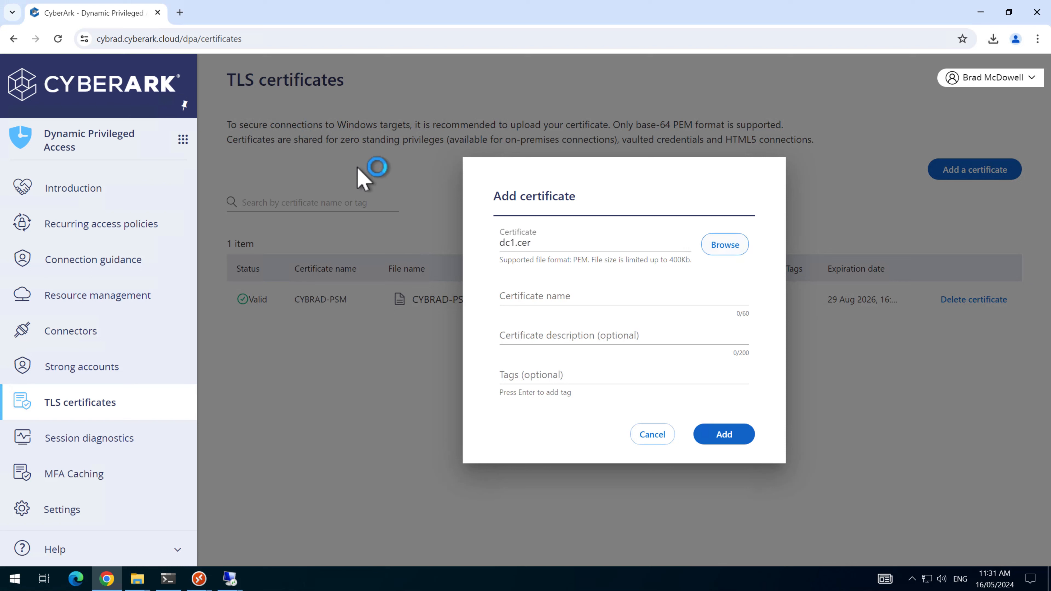
Step: Enter DC1 as the certificate's name, description and tag, add the certificate, and check its status in the list
left_click(544, 292)
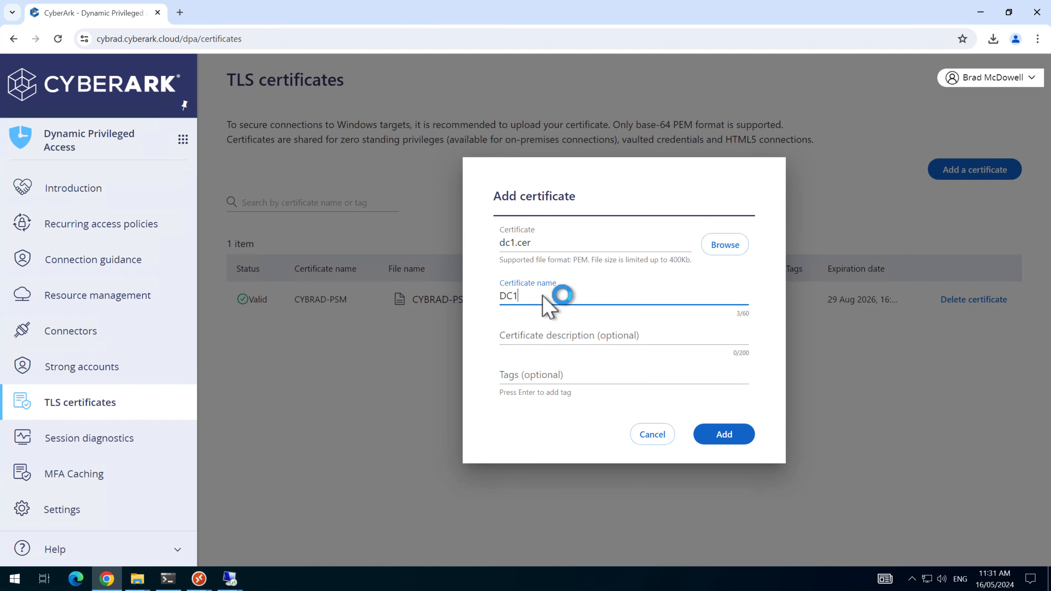
type("DC1")
left_click_drag(545, 298, 445, 299)
key("ctrl+c")
left_click(563, 344)
key("ctrl+v")
left_click(534, 375)
key("ctrl+v")
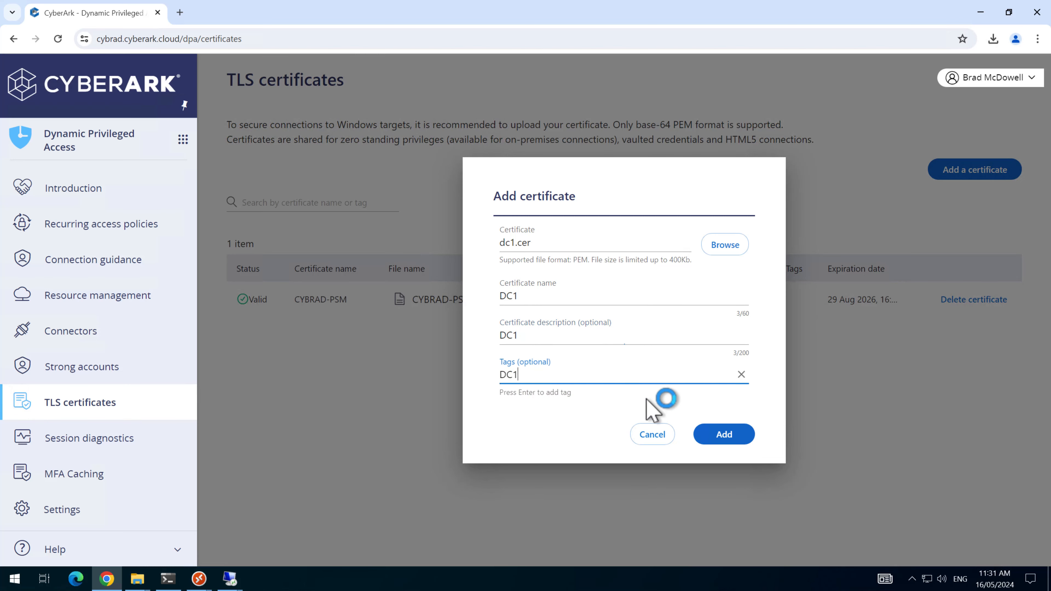
left_click(724, 437)
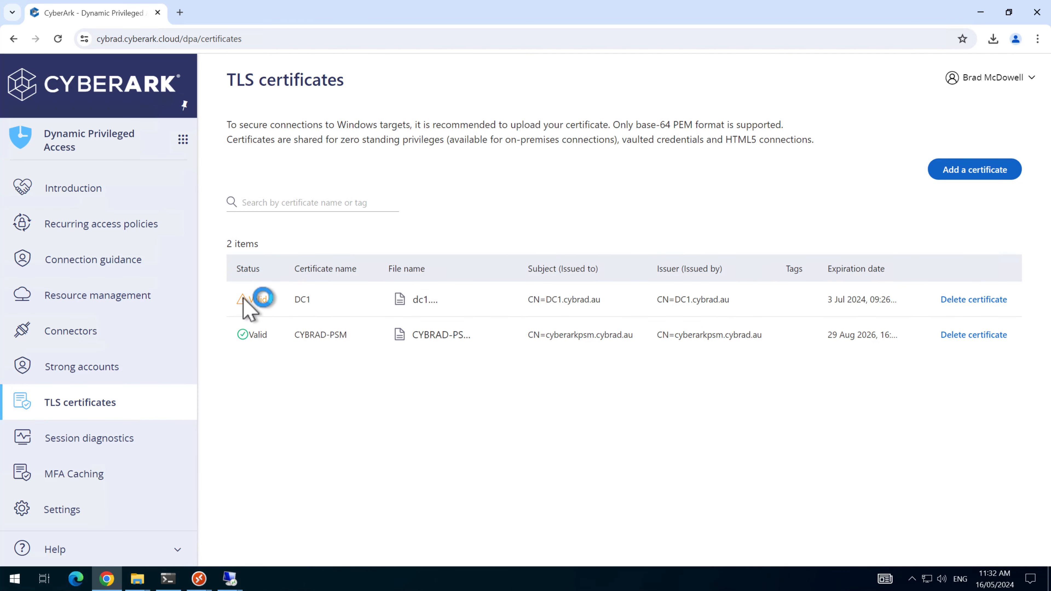
mouse_move(243, 297)
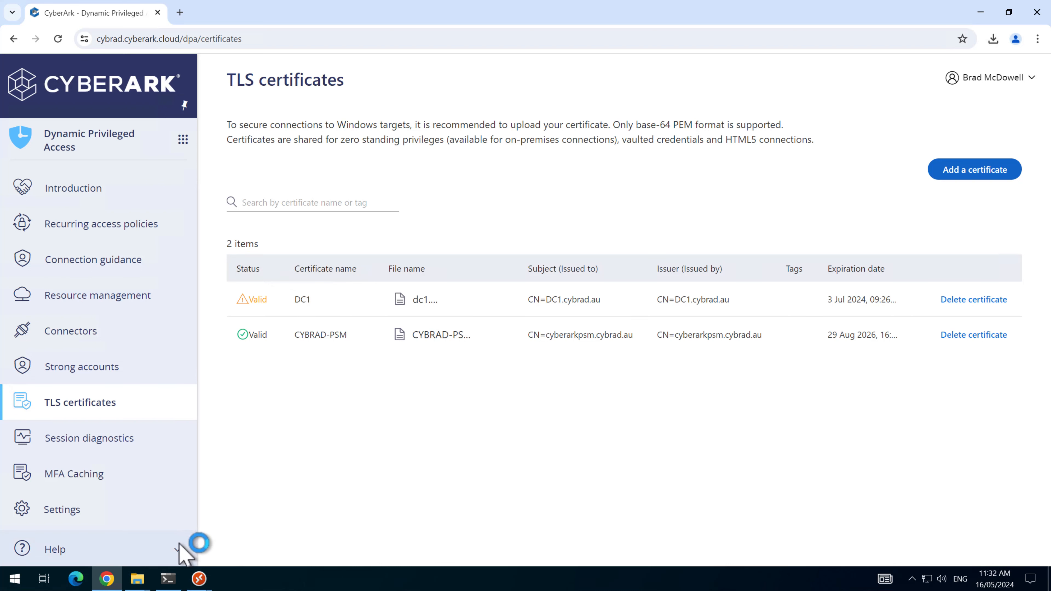
Step: Open the dc1.cybrad.au RDP file from the Downloads folder and accept connecting despite the unknown publisher
mouse_move(142, 574)
left_click(176, 529)
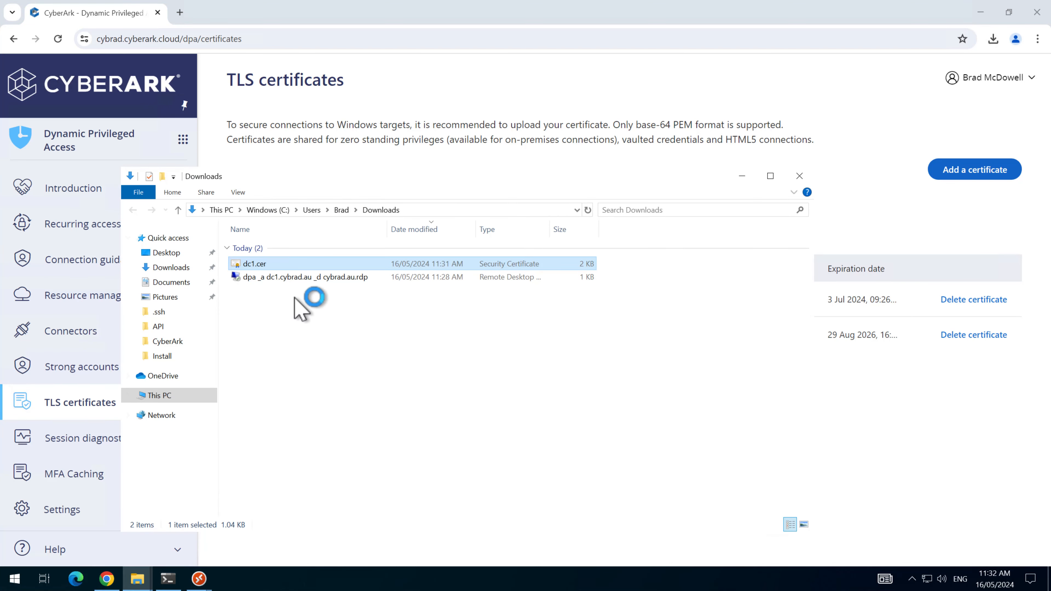
left_click(270, 277)
double_click(271, 277)
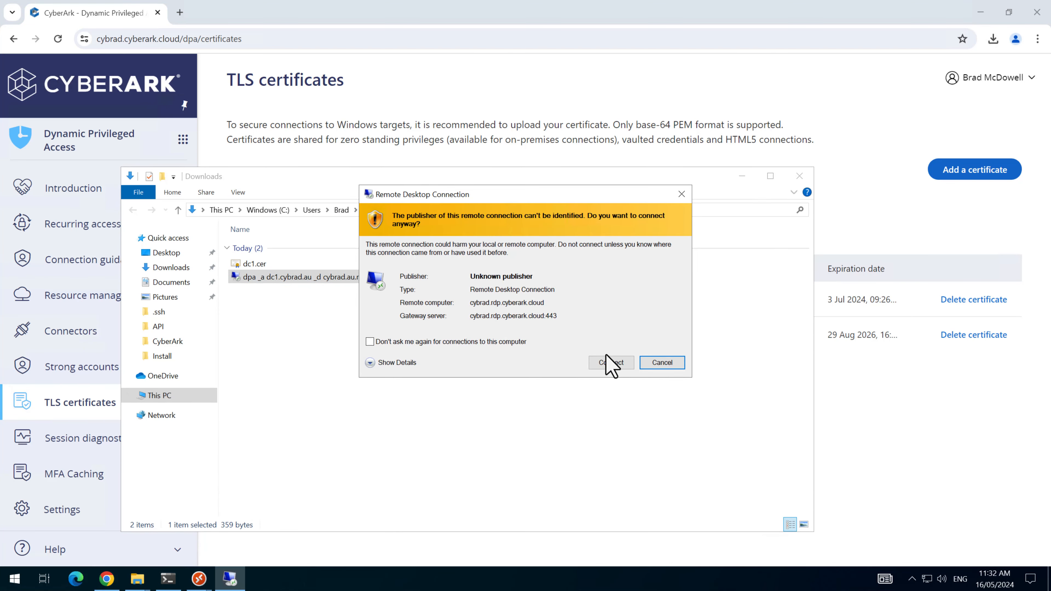
left_click(610, 362)
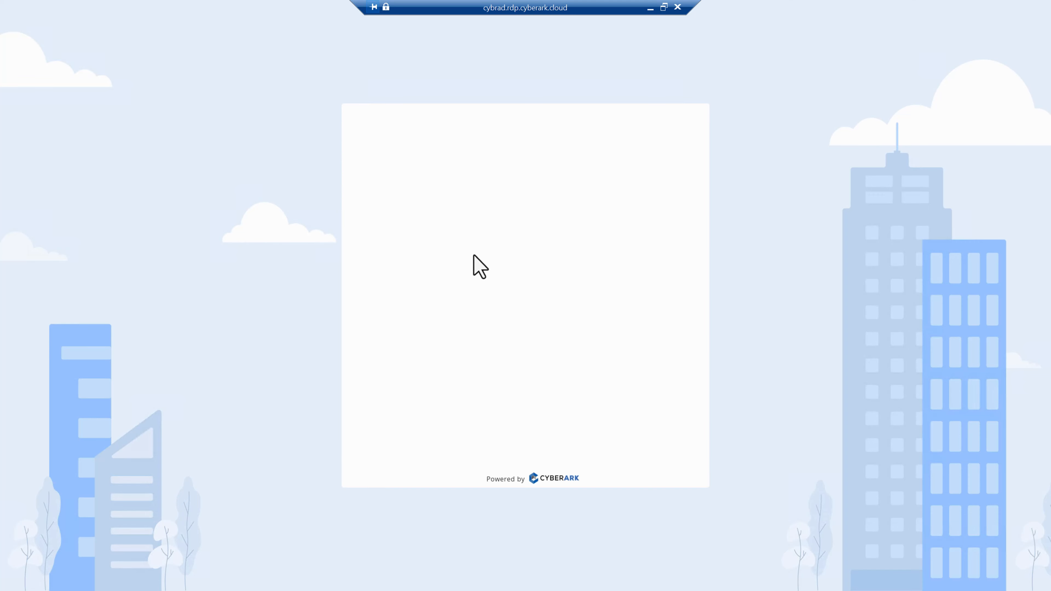
Step: Authenticate to the remote session with the account password and SMS as the second factor
key("ctrl+v")
left_click(499, 321)
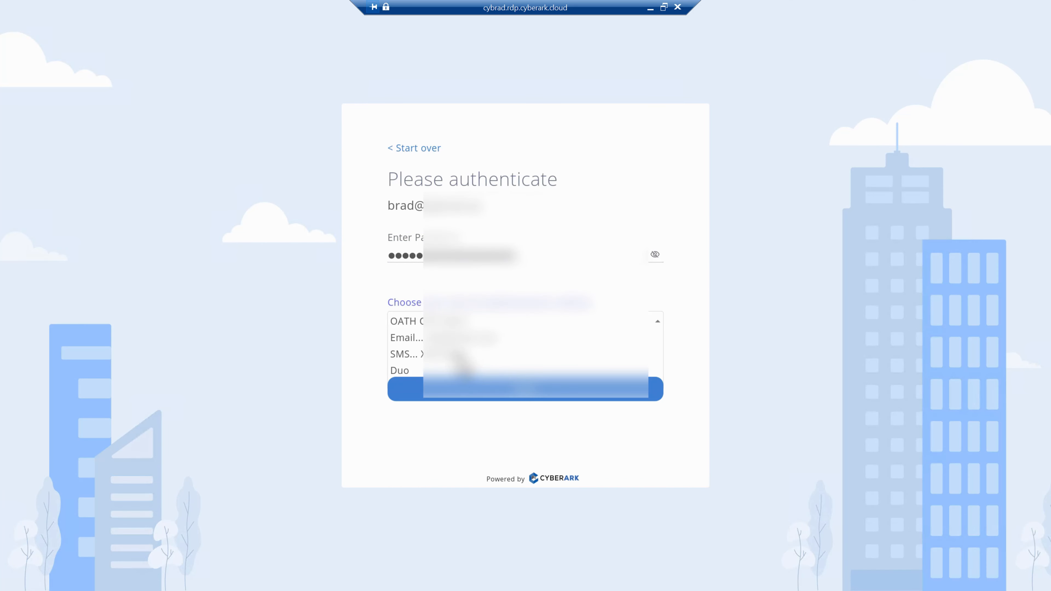
left_click(463, 354)
left_click(523, 397)
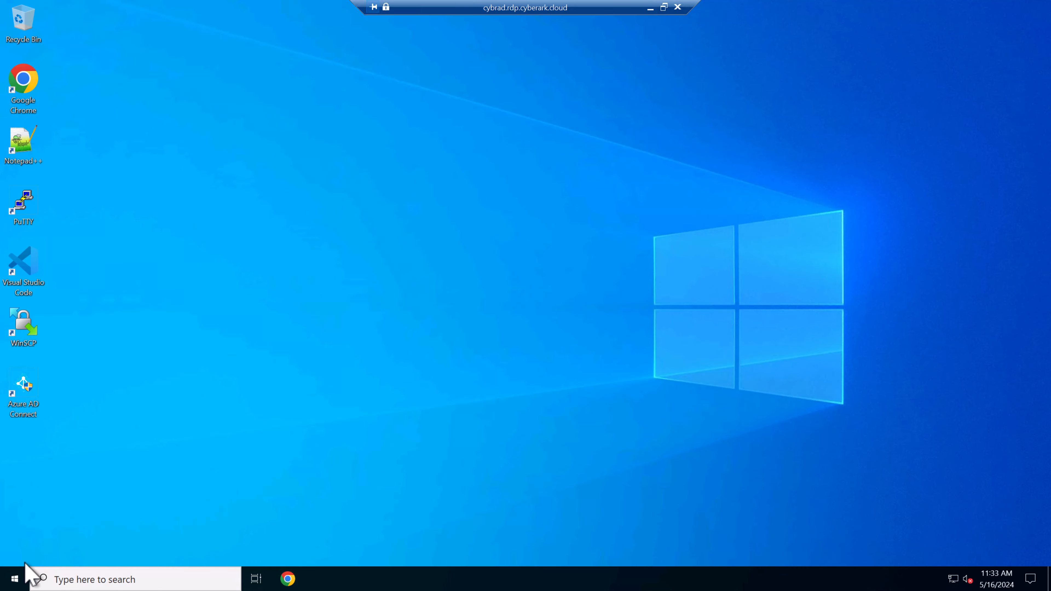
Step: Launch Server Manager on DC1 and open Active Directory Users and Computers from the Windows Administrative Tools
left_click(14, 580)
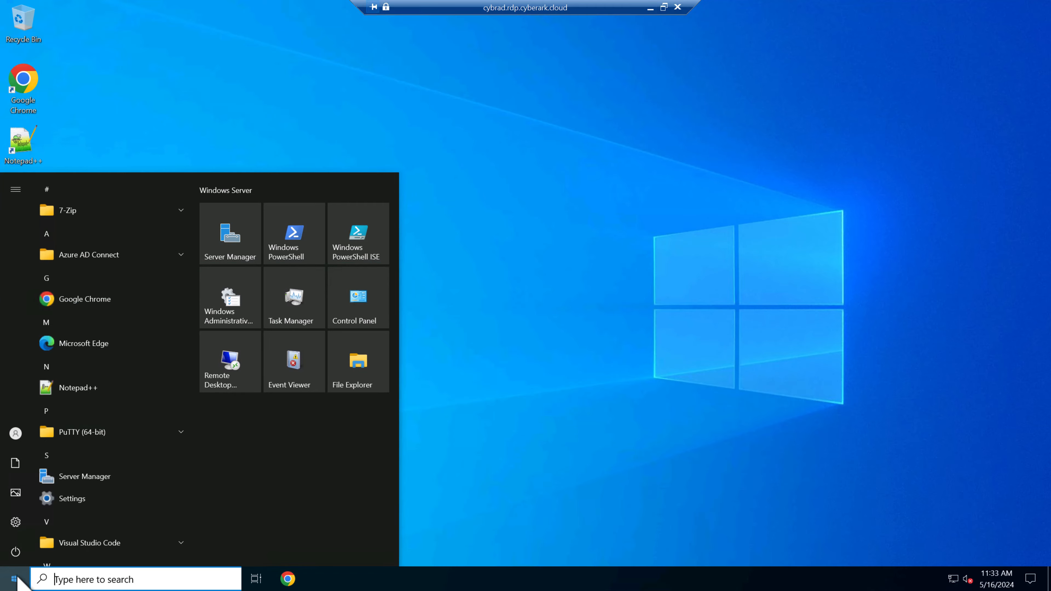
left_click(231, 234)
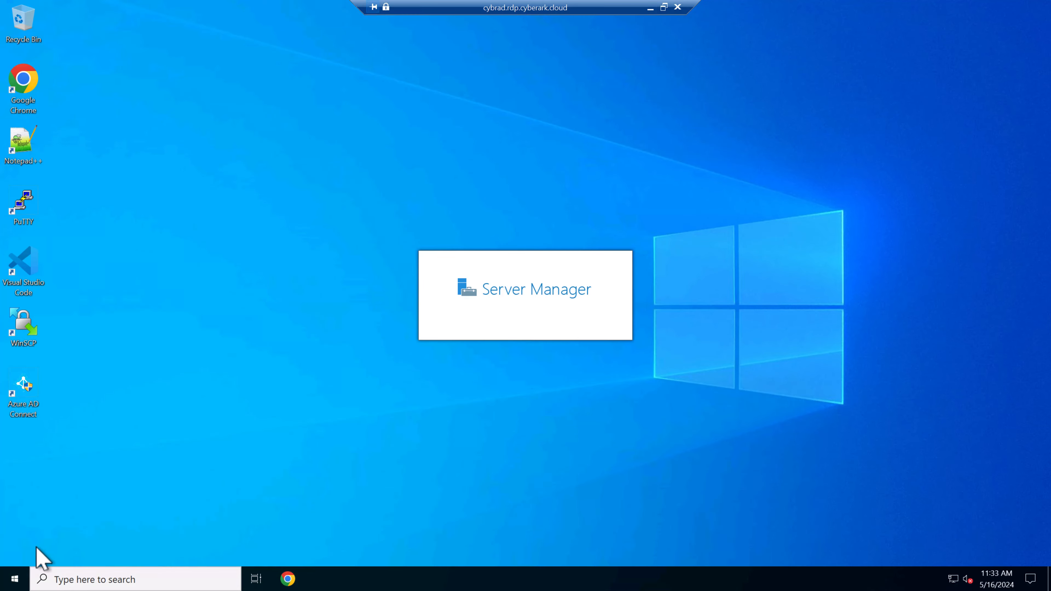
left_click(14, 580)
left_click(230, 297)
double_click(624, 251)
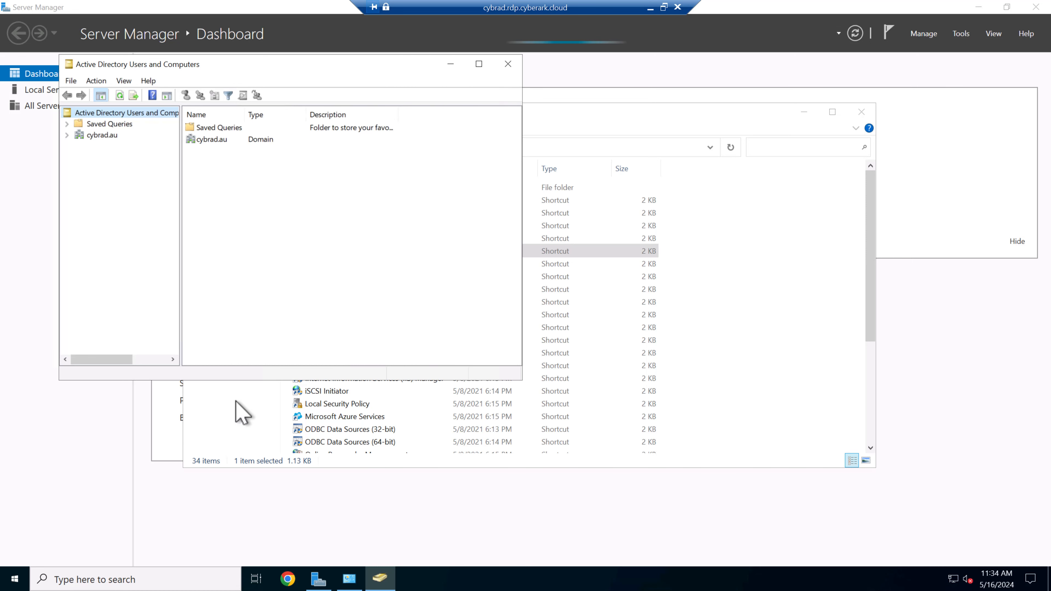
Step: Sign out of the DC1 remote session and close the local Downloads folder window
right_click(8, 581)
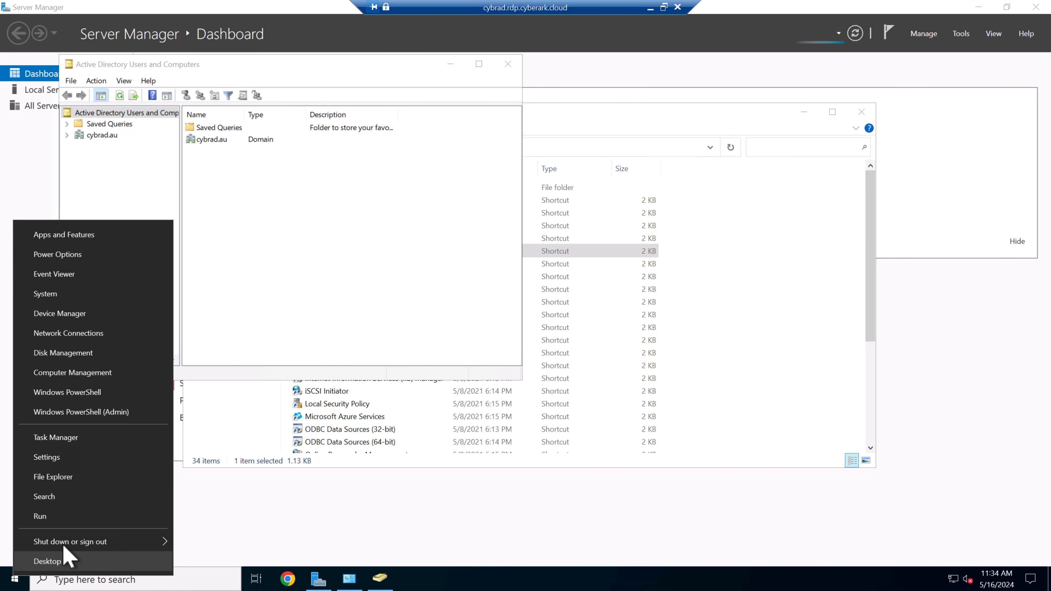
mouse_move(124, 541)
left_click(214, 501)
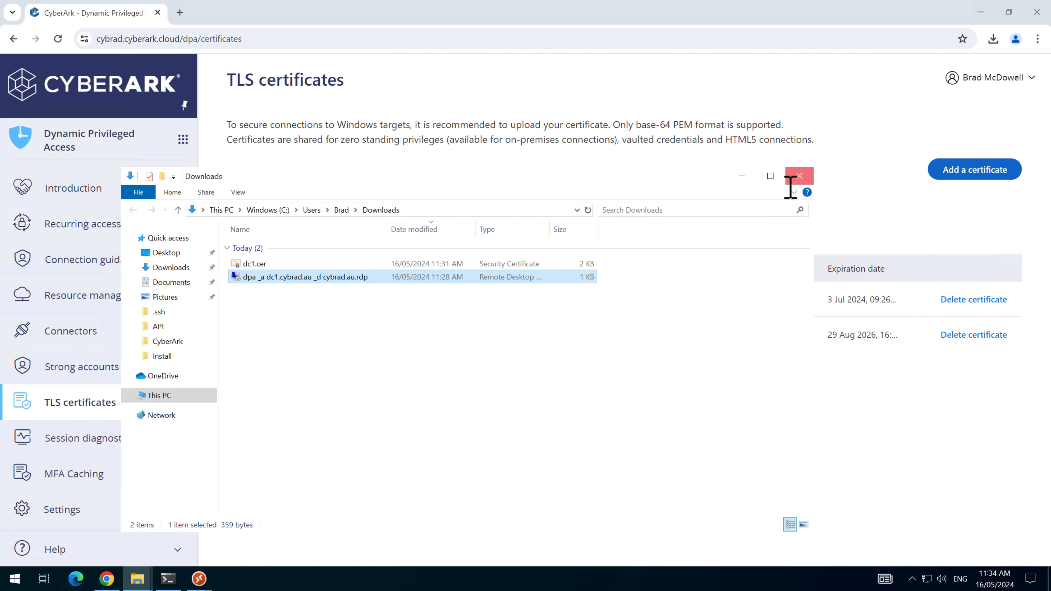
left_click(792, 174)
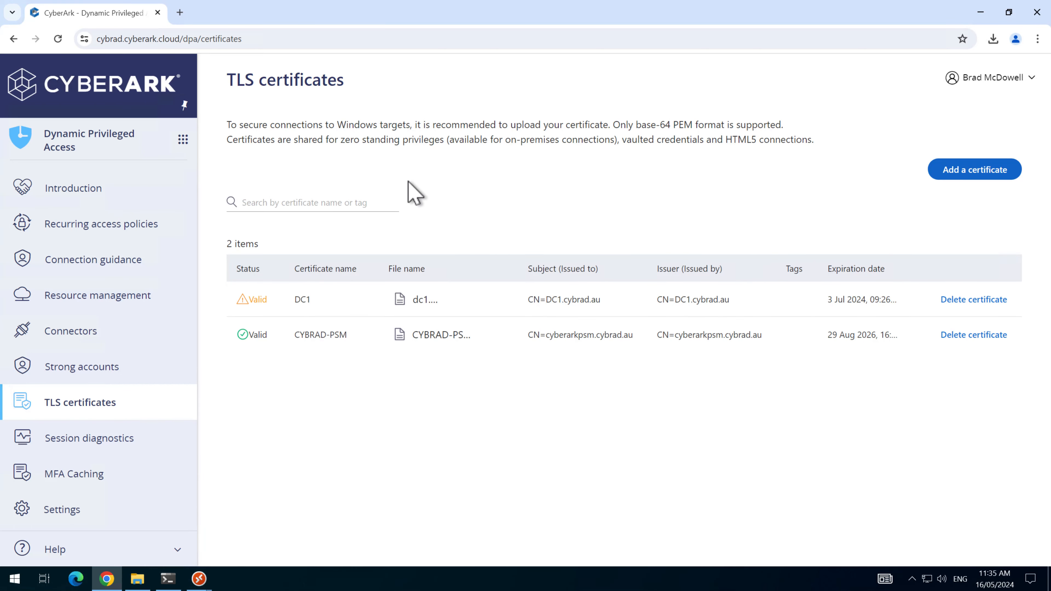
Step: Open Session monitoring in the Audit service and view the details of the May 16, 2024 11:33 AM session on dc1.cybrad.au
left_click(182, 139)
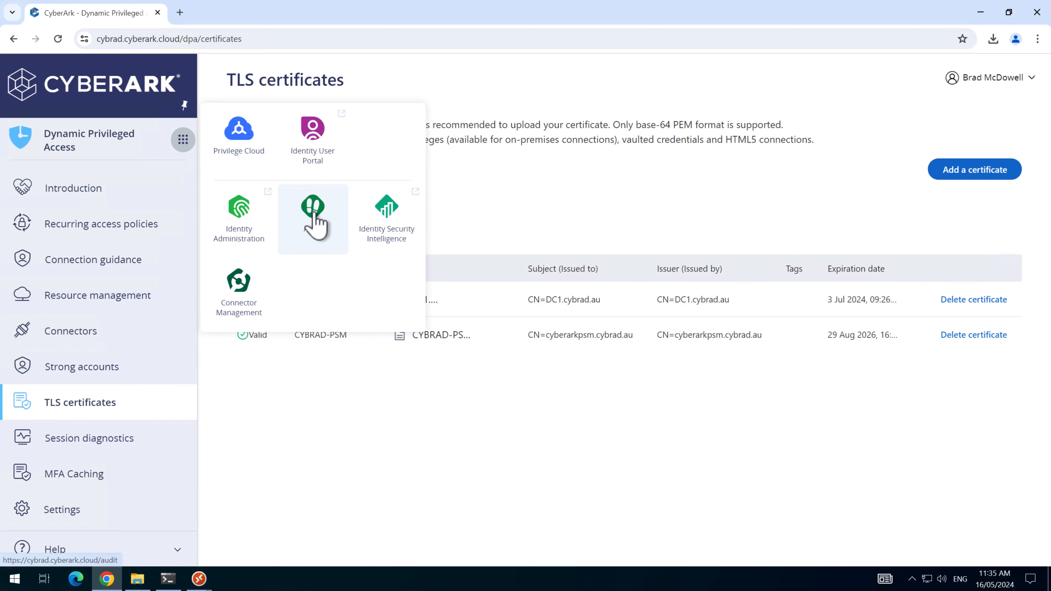
left_click(315, 220)
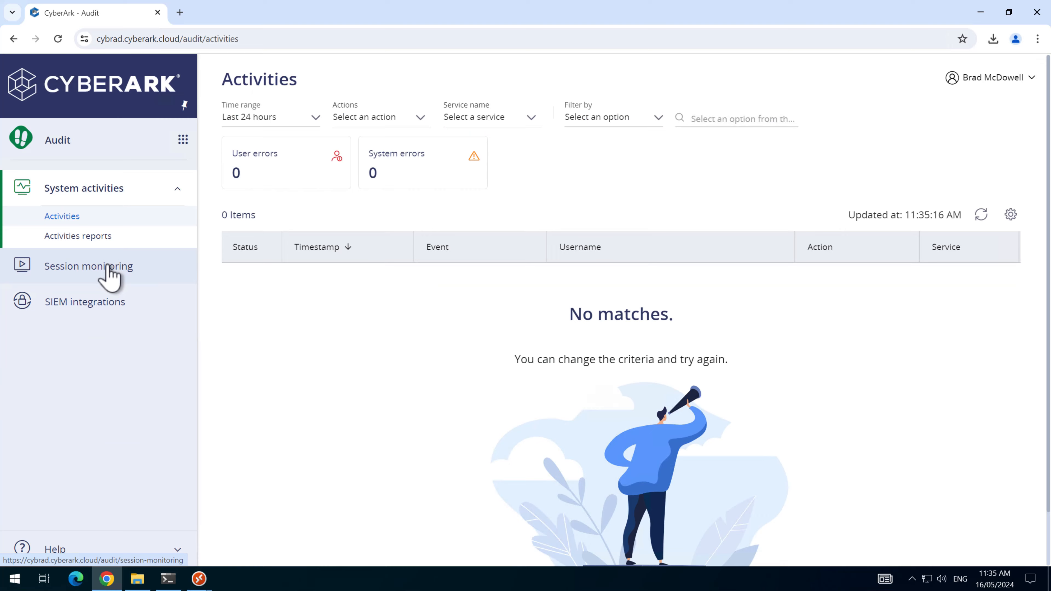
left_click(109, 267)
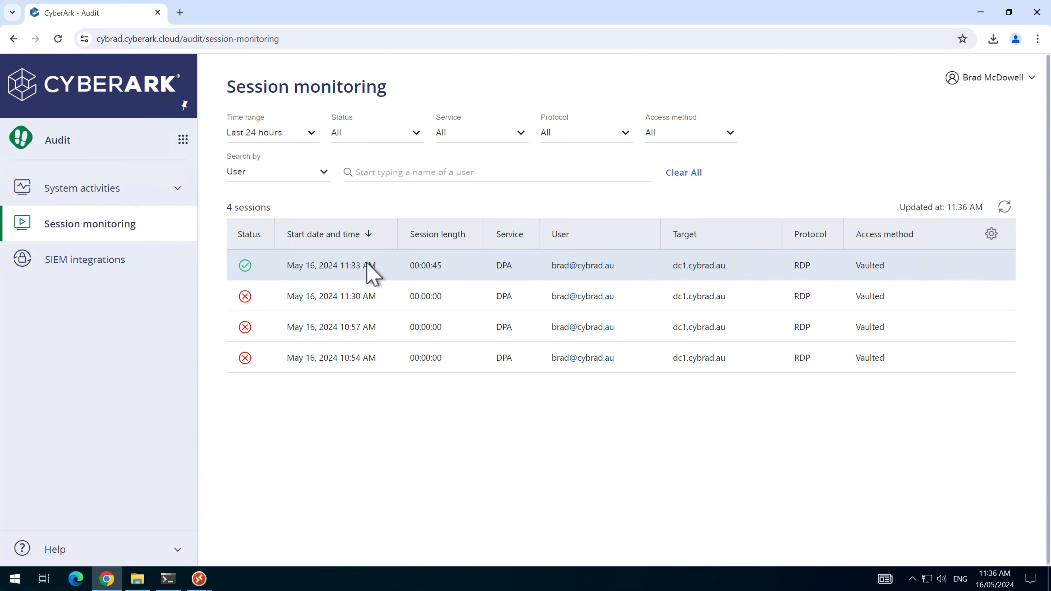
left_click(372, 269)
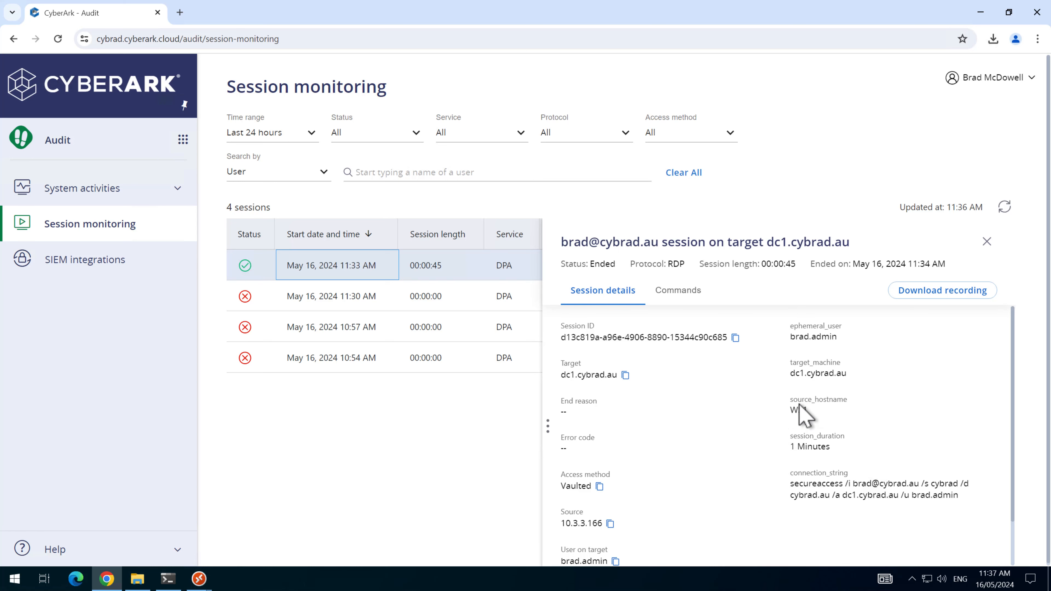
Step: Download the session's recording, play the MP4 file in Media Player, and close the player
left_click(905, 292)
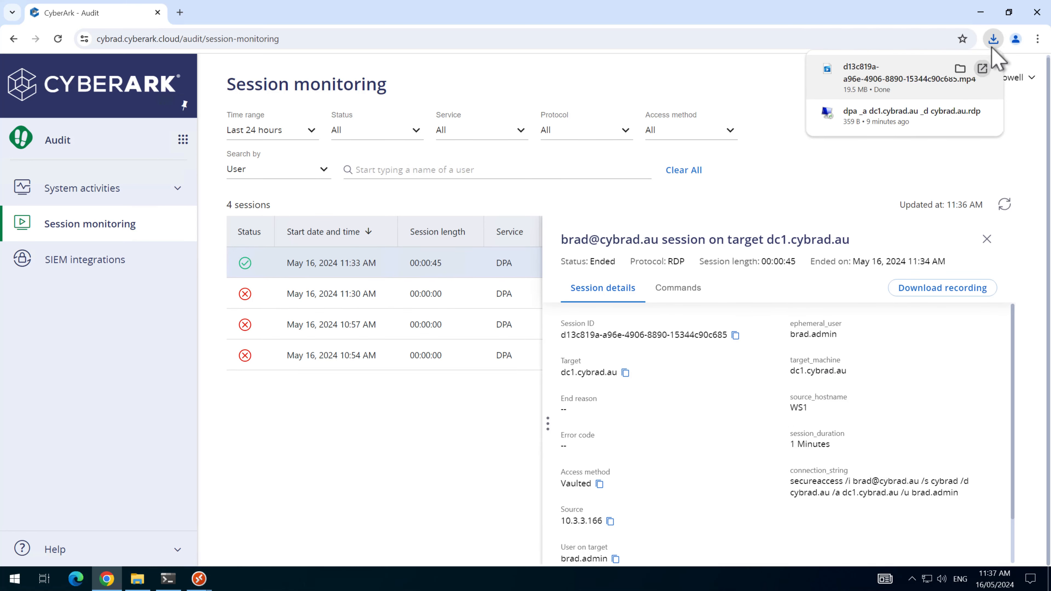
left_click(959, 69)
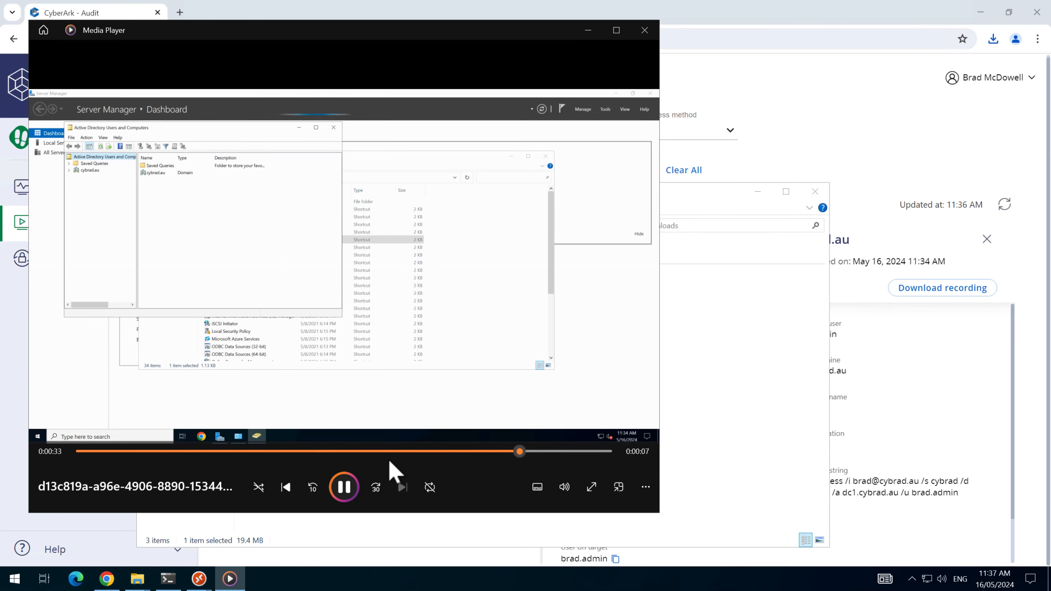
left_click(344, 487)
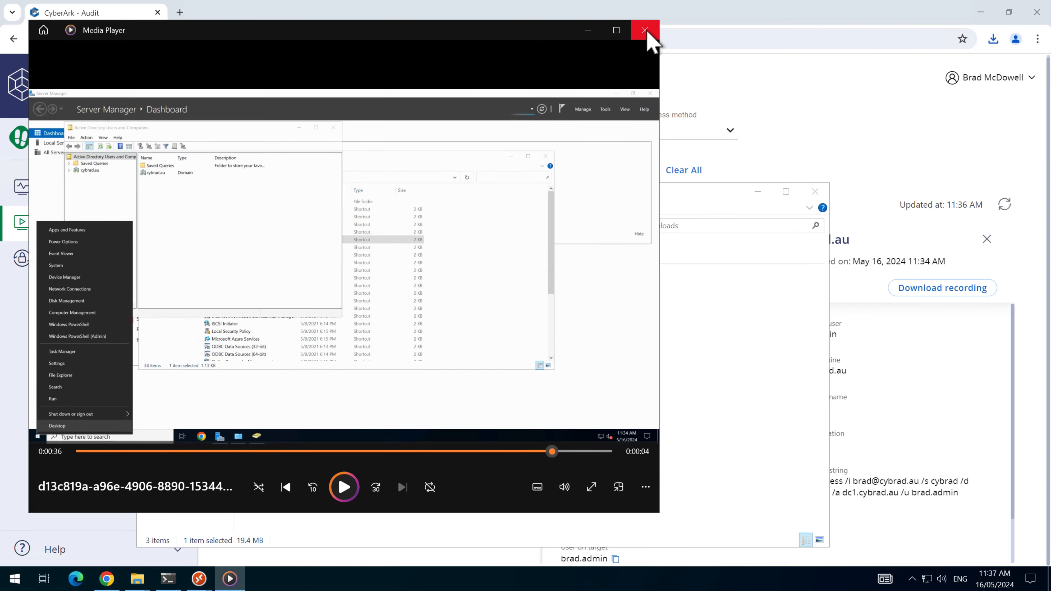
left_click(645, 30)
Step: Switch to Privilege Cloud, and open the Cybrad Test sign-in page in a separate incognito window
left_click(183, 139)
left_click(251, 147)
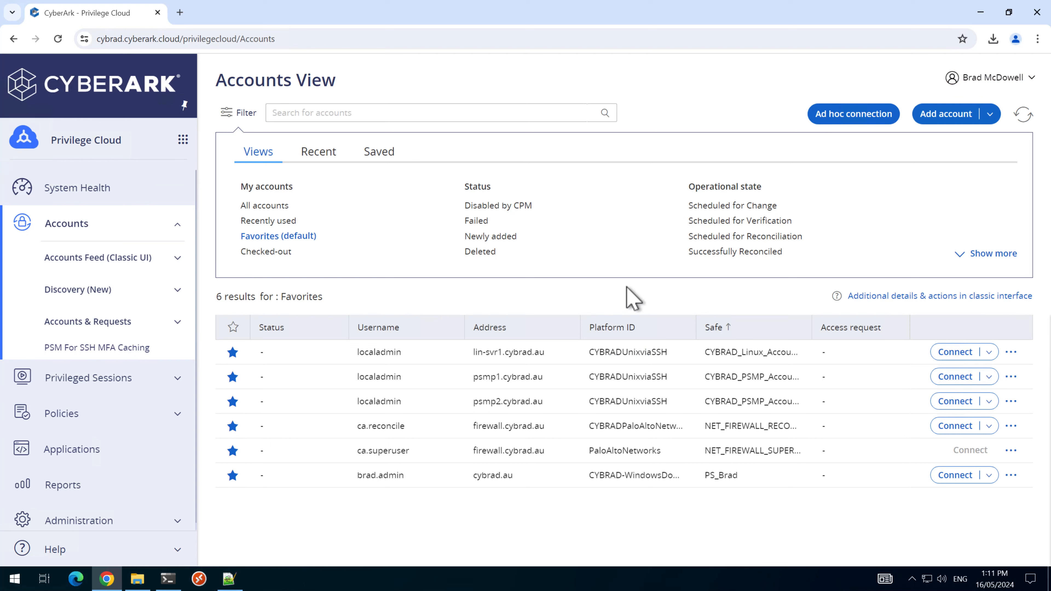
left_click(1037, 39)
left_click(931, 99)
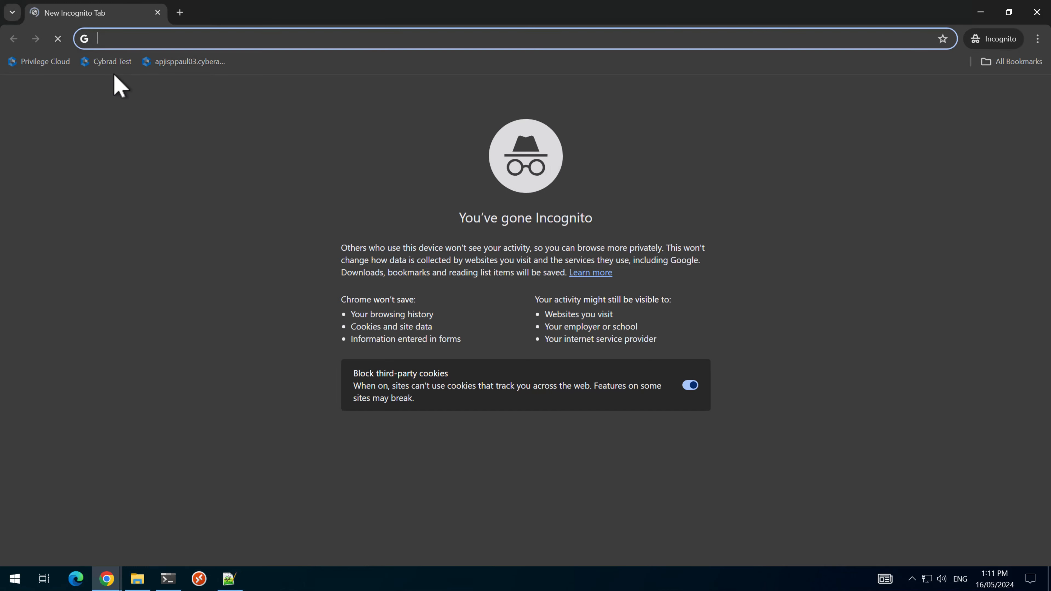
left_click(112, 63)
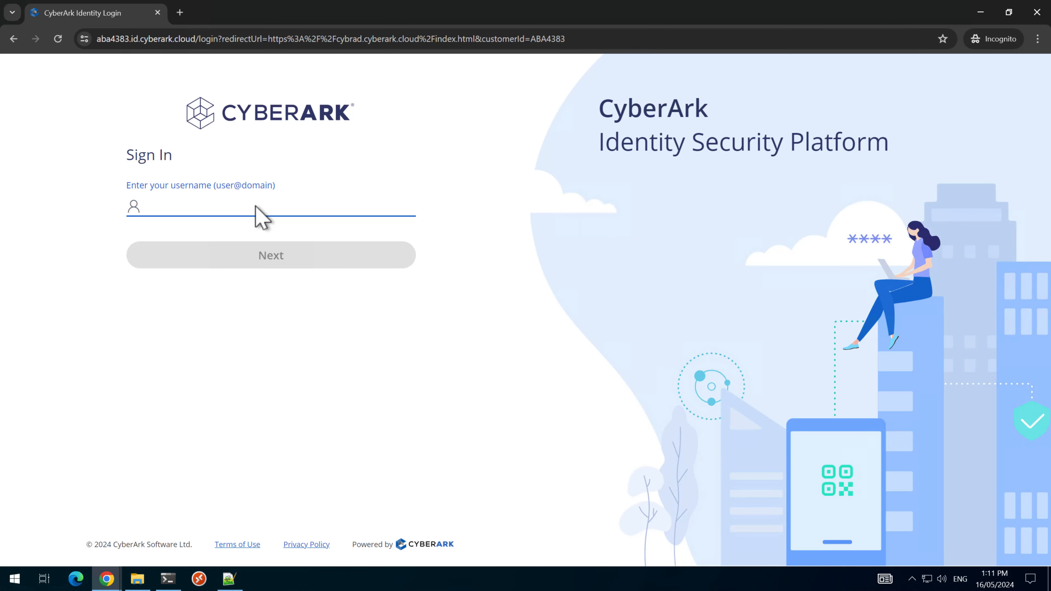
Step: Sign in to the Identity Security Platform with the second user's username, account password and an additional authentication method
type("john")
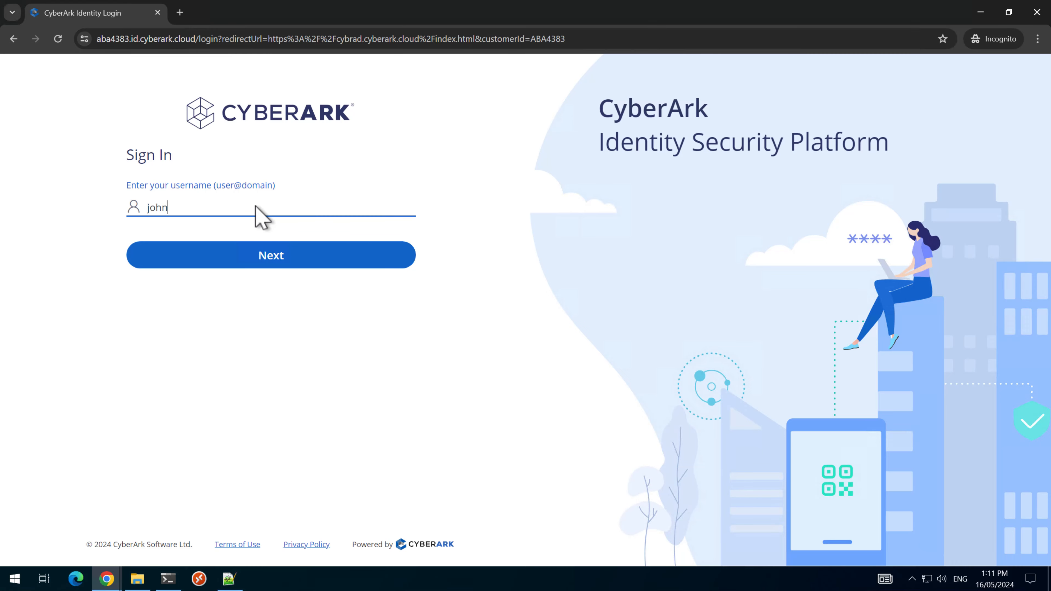
key("Return")
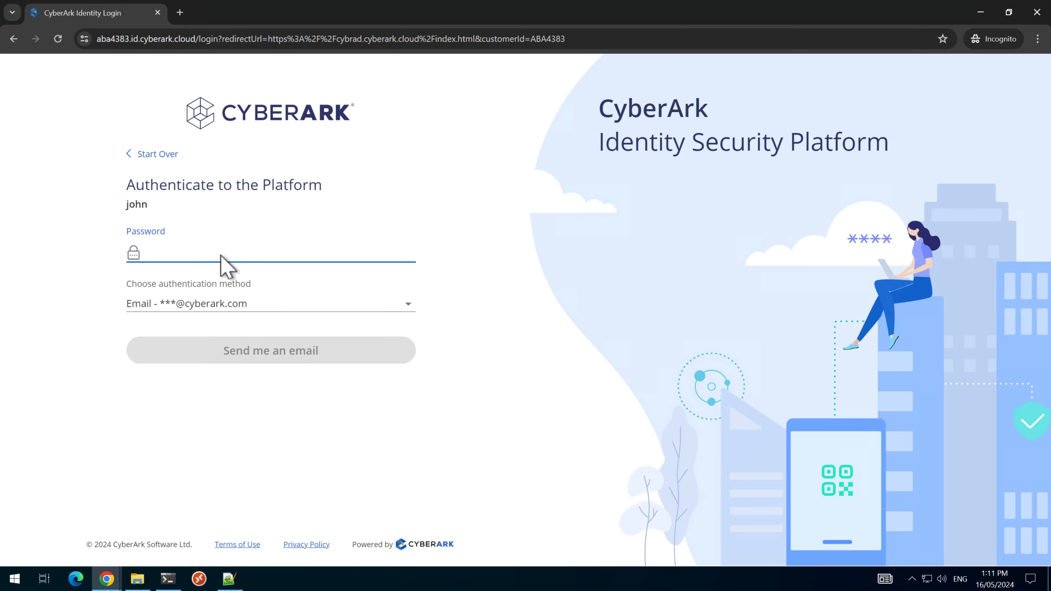
key("ctrl+v")
left_click(235, 307)
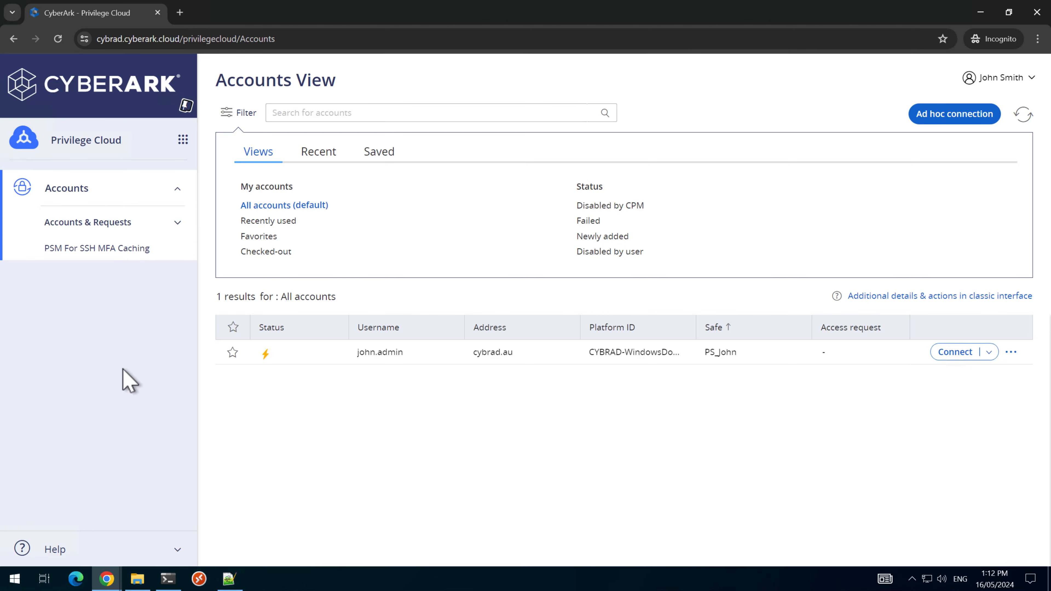
Step: Check which services the second user can switch to, and close the incognito window
left_click(183, 140)
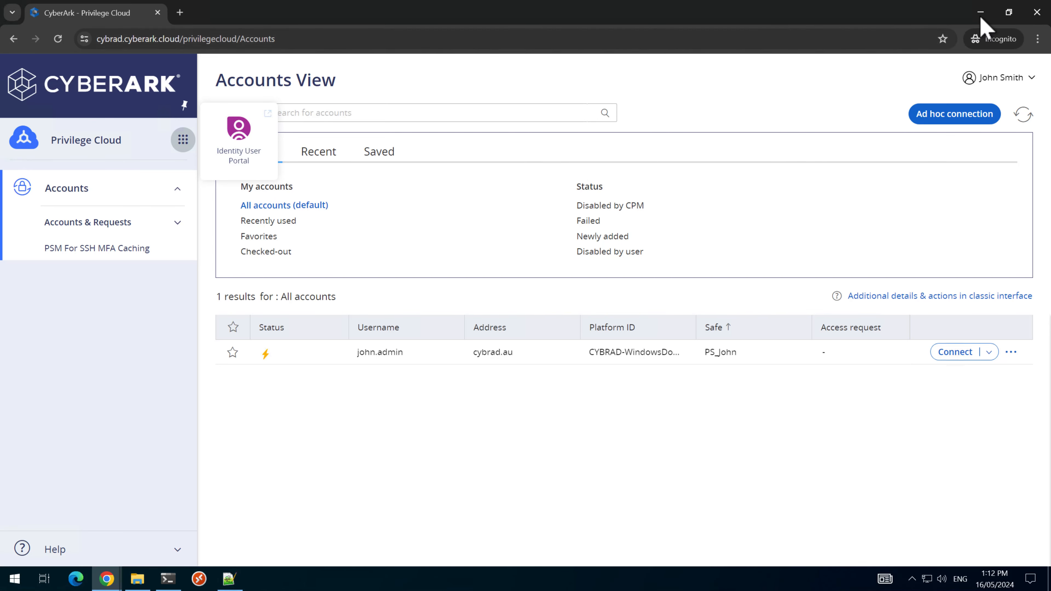
left_click(1037, 13)
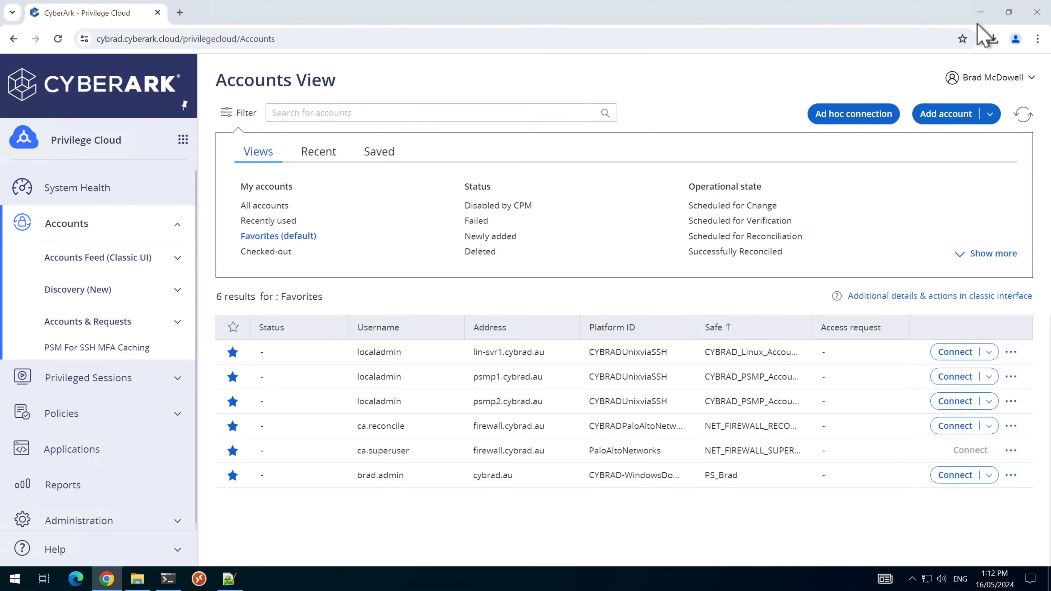
Step: Switch from Privilege Cloud to Identity Administration and open its list of roles
left_click(182, 140)
left_click(237, 220)
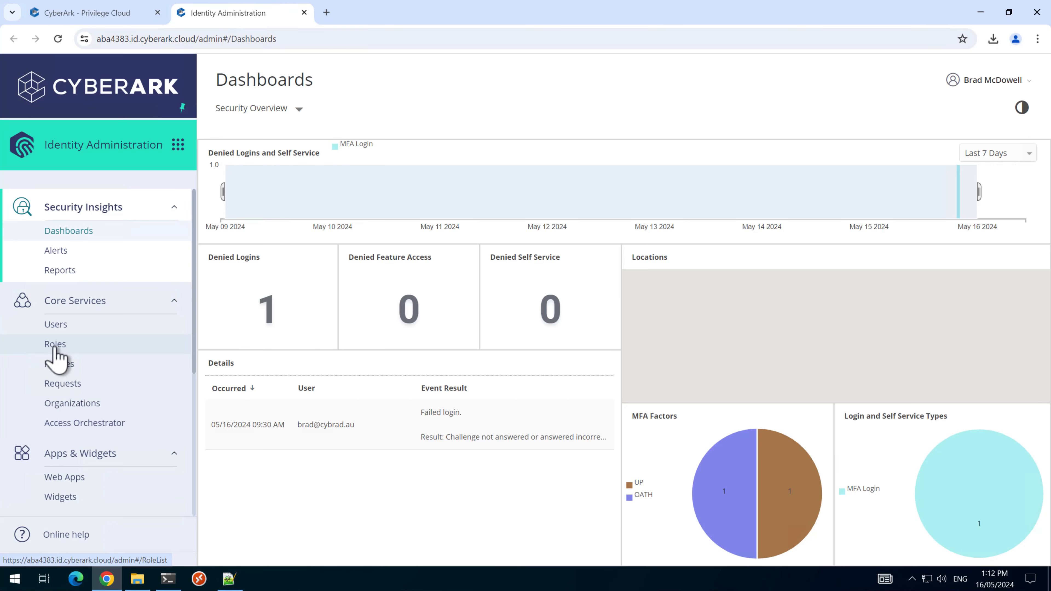
left_click(55, 347)
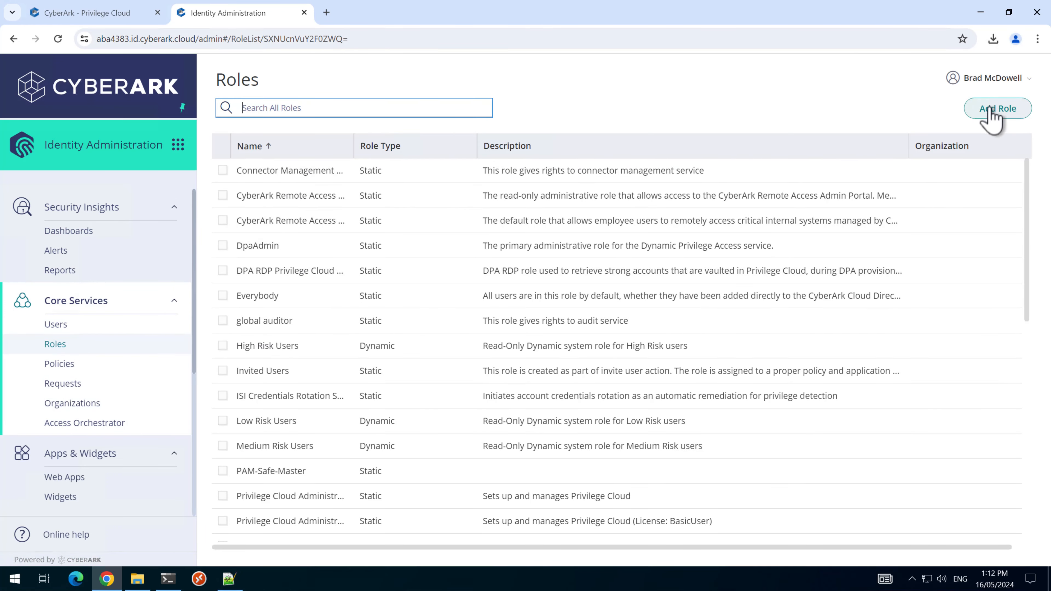
Step: Check the members and administrative rights of the Privilege Cloud Users role, and return to the list of roles
scroll(271, 398, "down", 3)
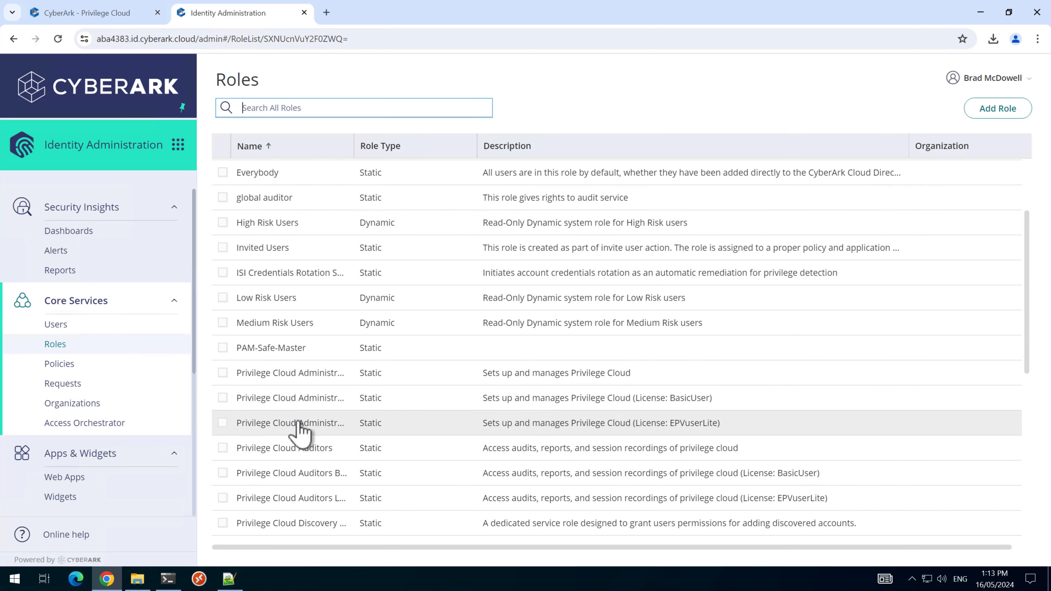
scroll(294, 472, "down", 3)
scroll(305, 512, "down", 3)
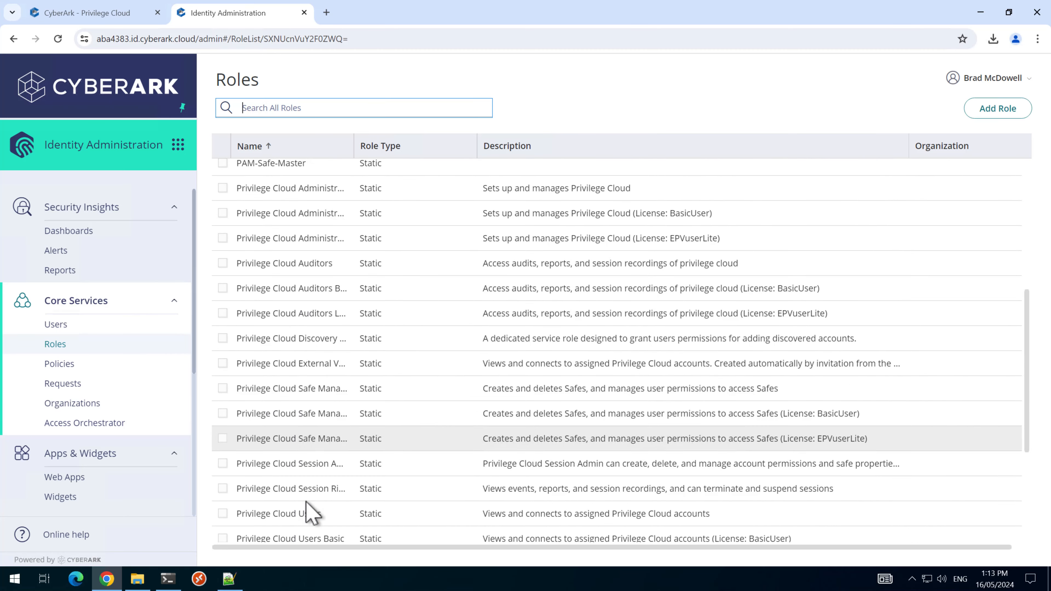
left_click(302, 513)
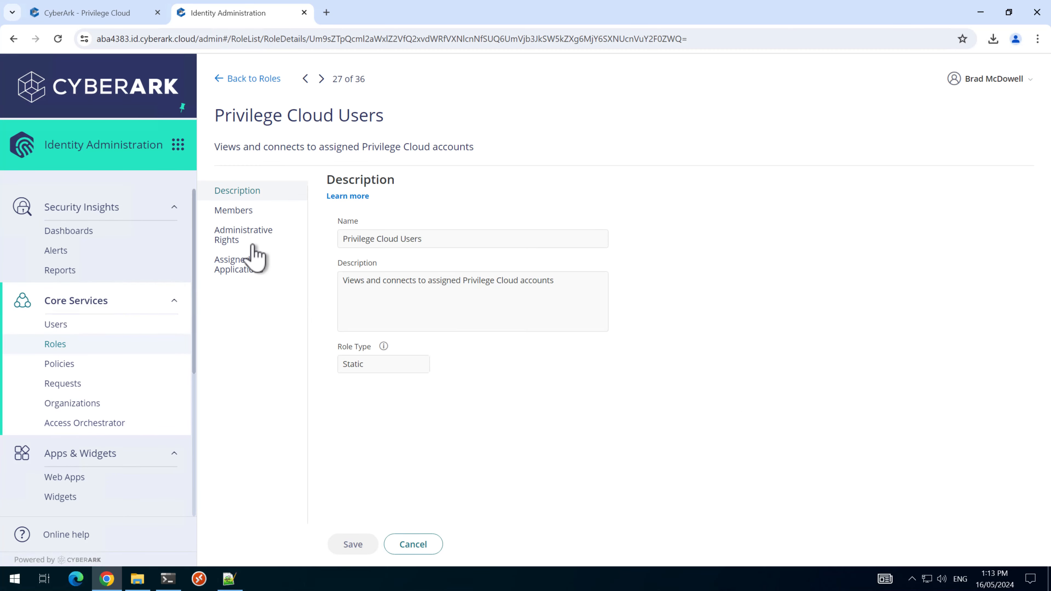
left_click(238, 212)
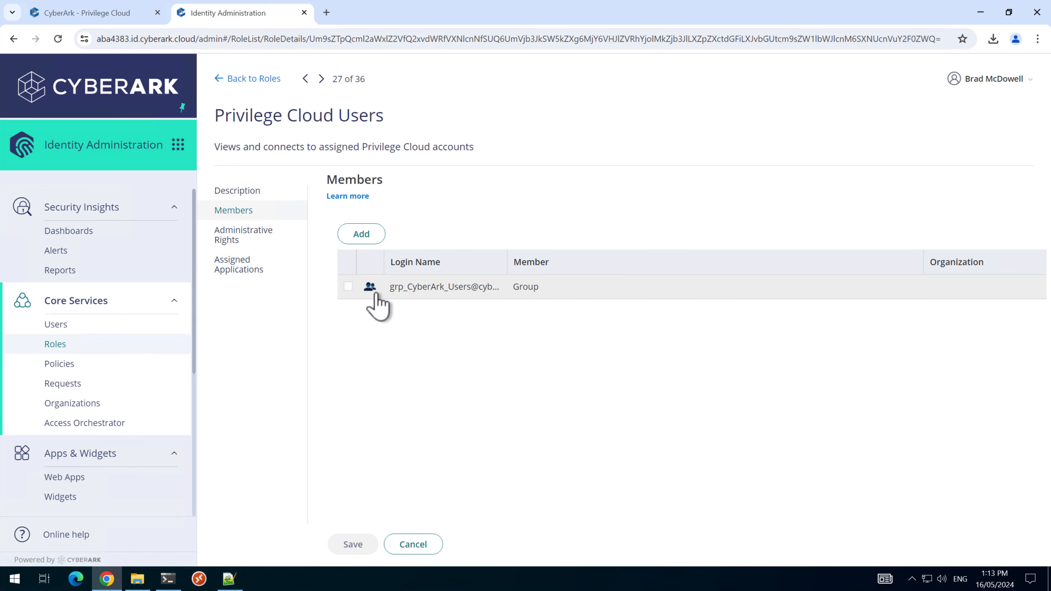
left_click(228, 248)
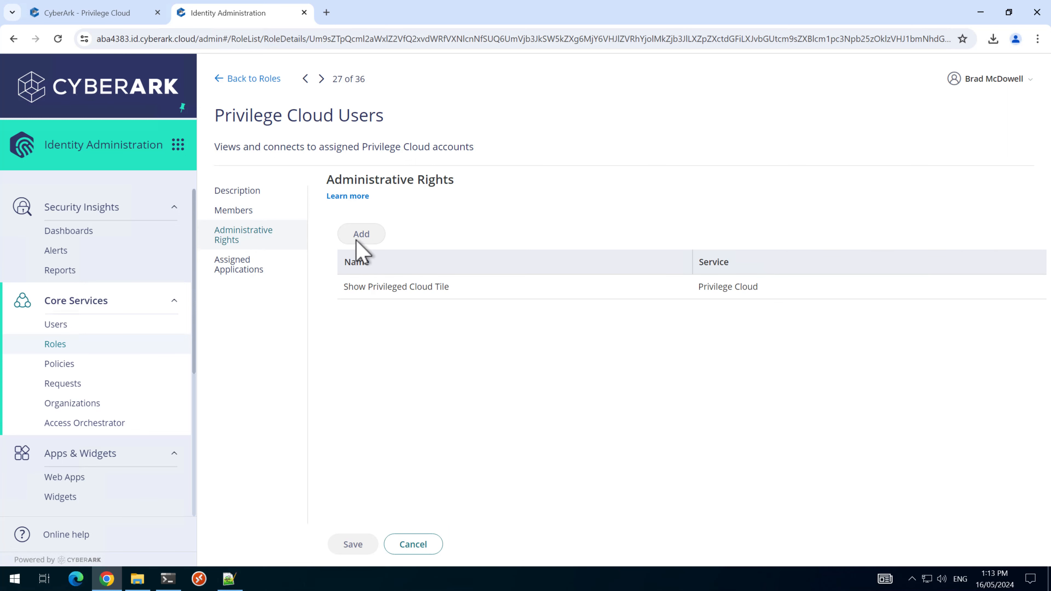
left_click(416, 546)
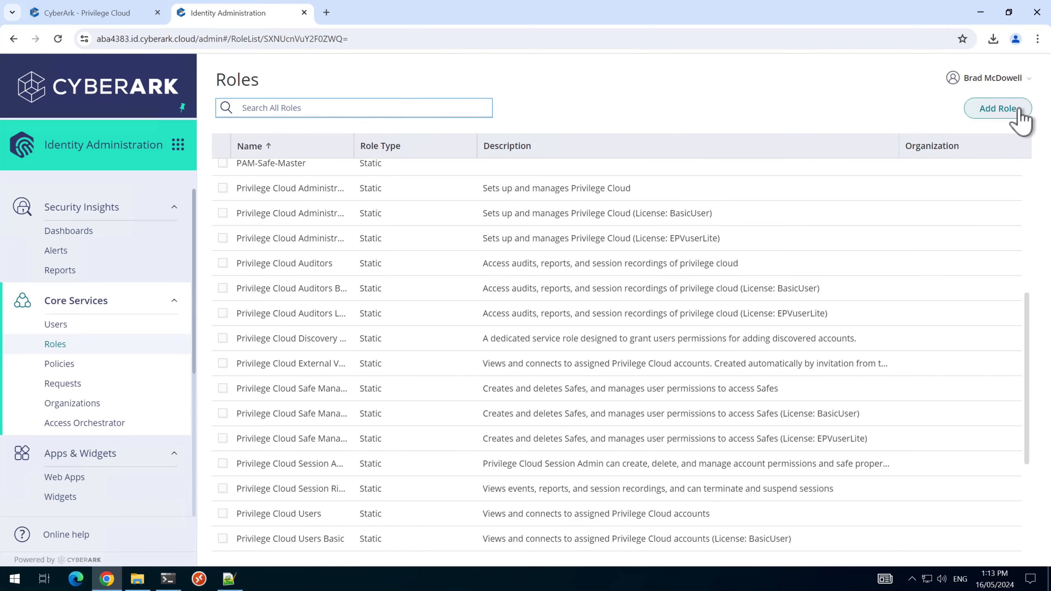
Step: Create a static role named Privilege Cloud DPA Users
left_click(1020, 110)
left_click(492, 236)
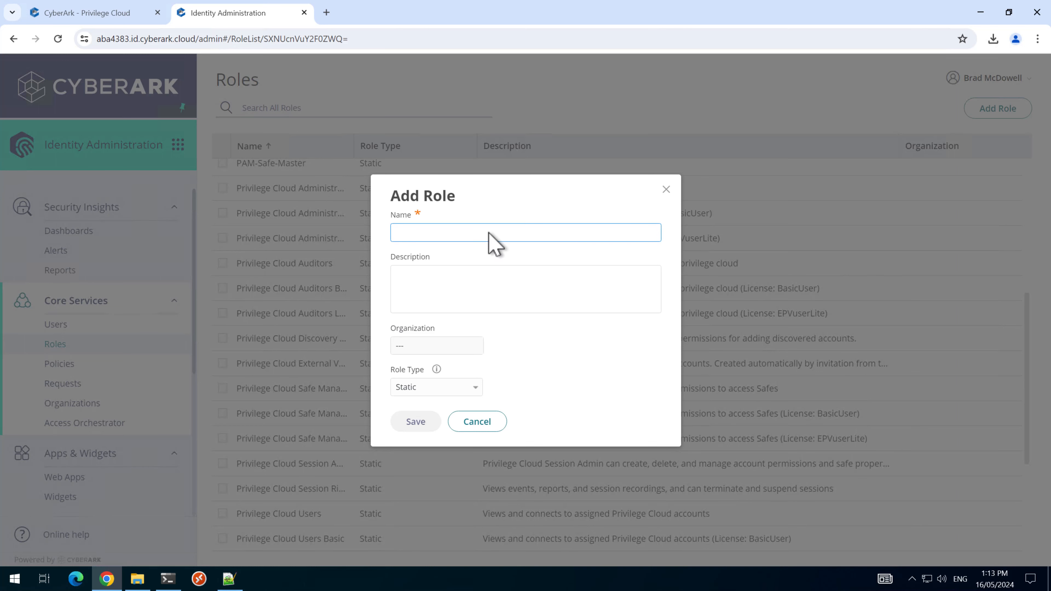
type("Privilege Cloud DPA Users")
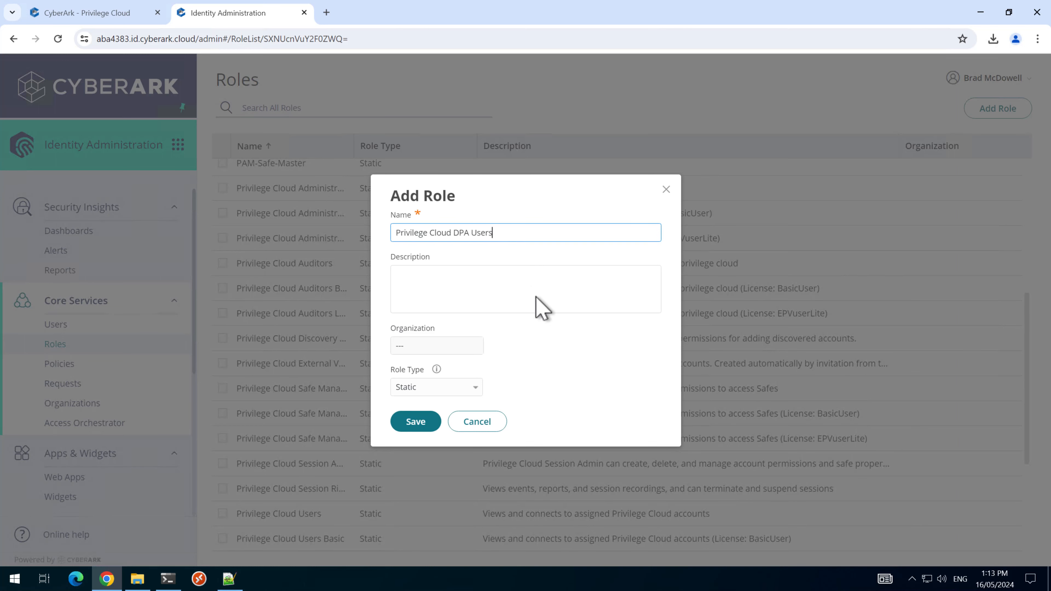
left_click(414, 424)
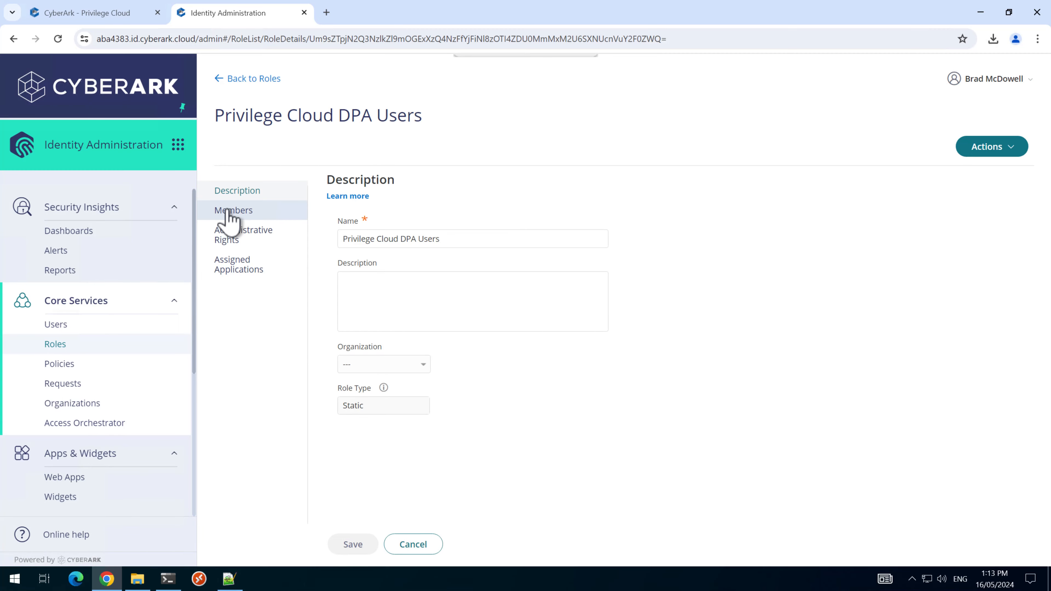
Step: Add the grp_CyberArk_Users group as a member of the Privilege Cloud DPA Users role and save it
left_click(231, 209)
left_click(359, 237)
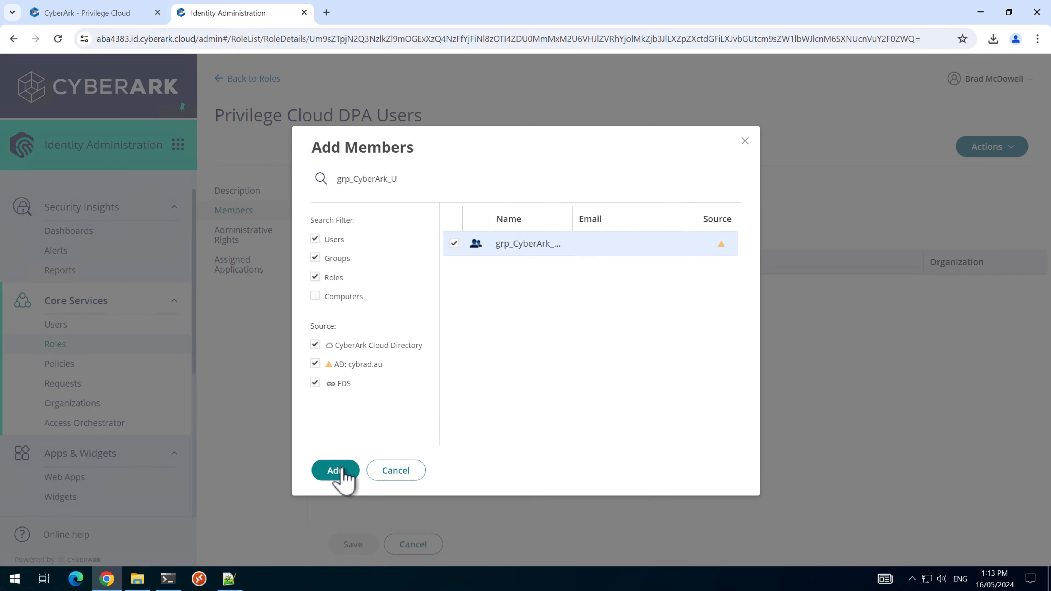
left_click(340, 470)
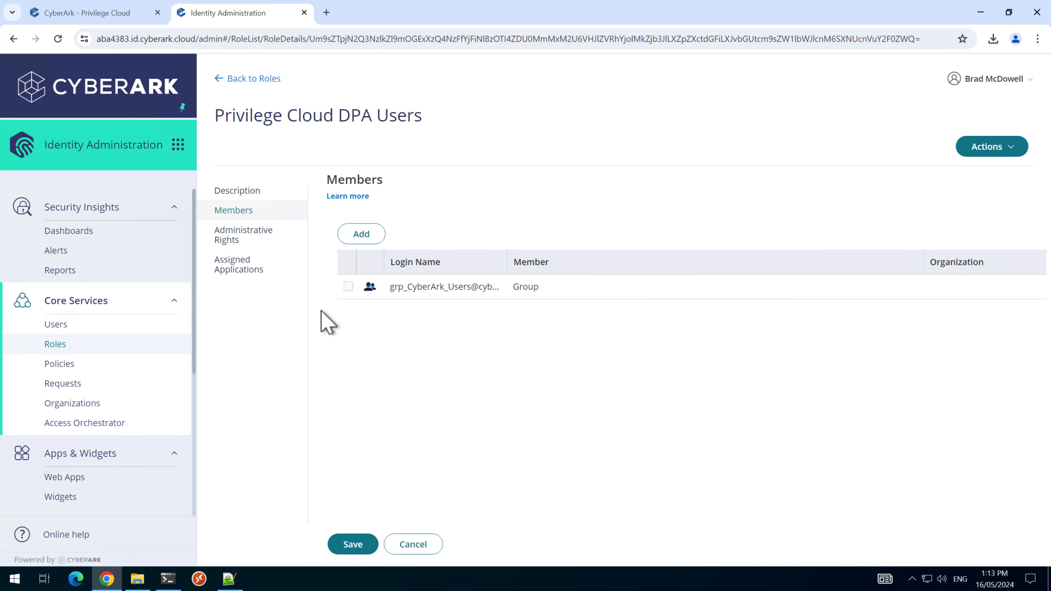
left_click(361, 545)
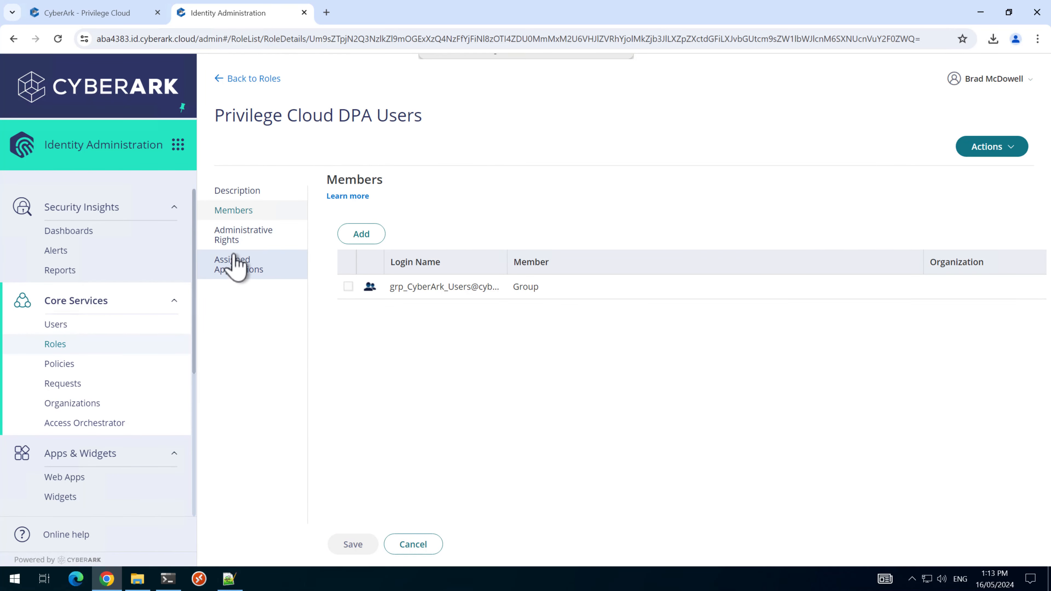
Step: Grant the role the Show Dynamic Privileged Access Tile administrative right and save the change
left_click(237, 244)
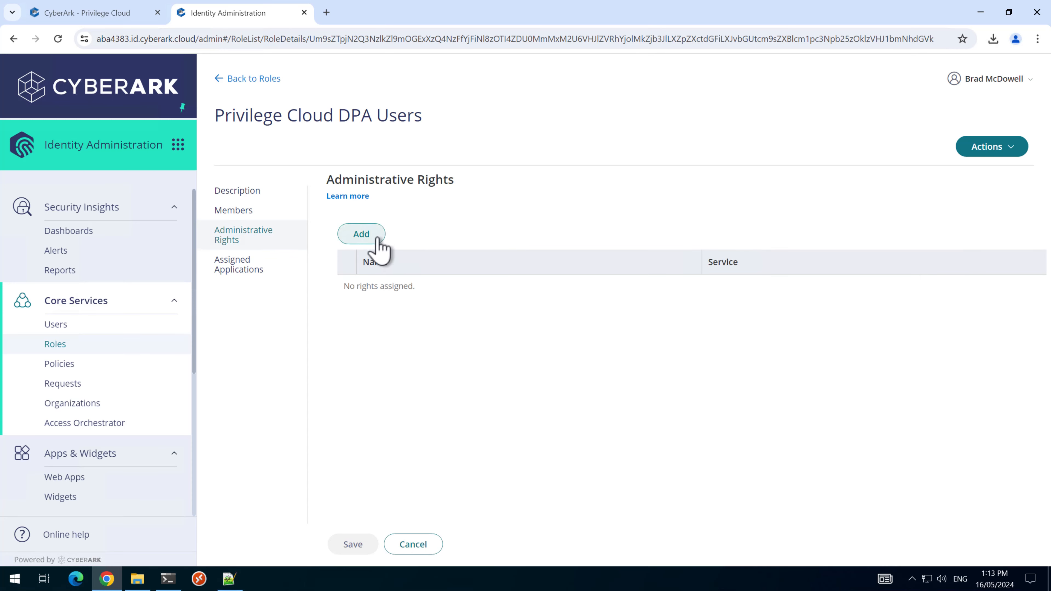
left_click(361, 234)
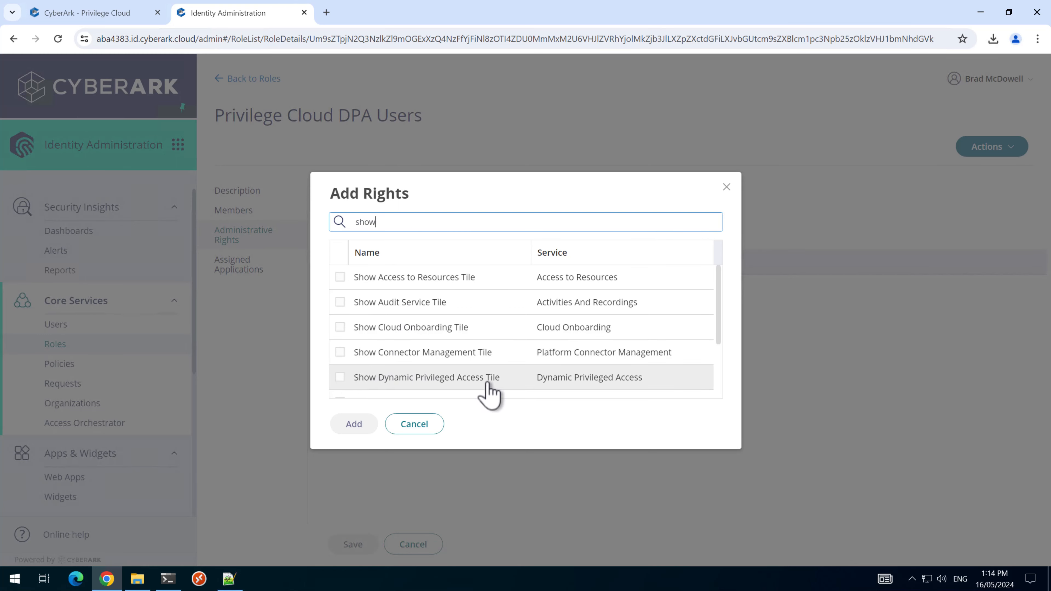
left_click(340, 377)
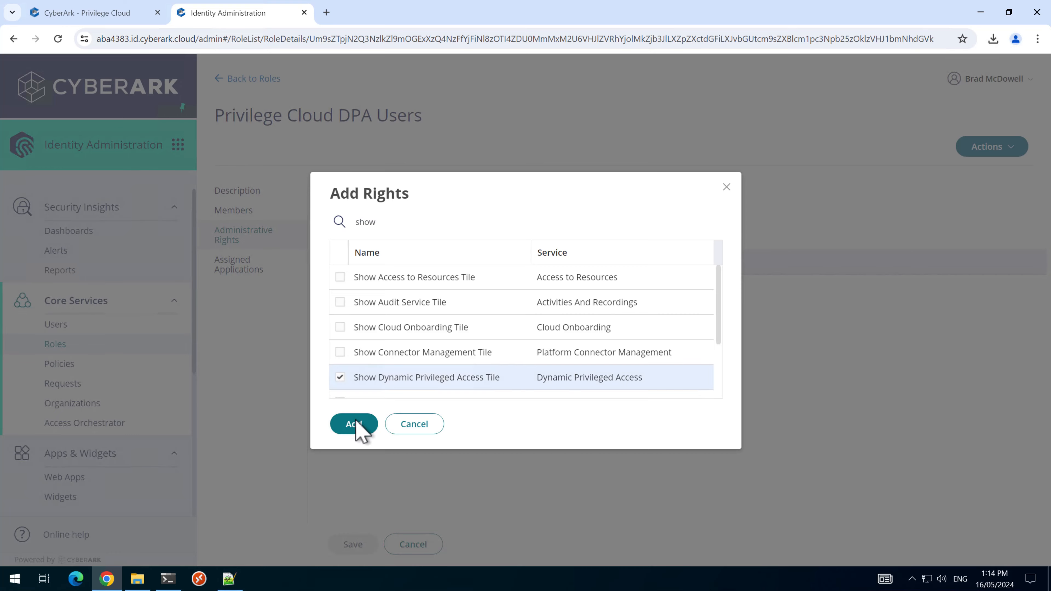
left_click(354, 424)
left_click(356, 546)
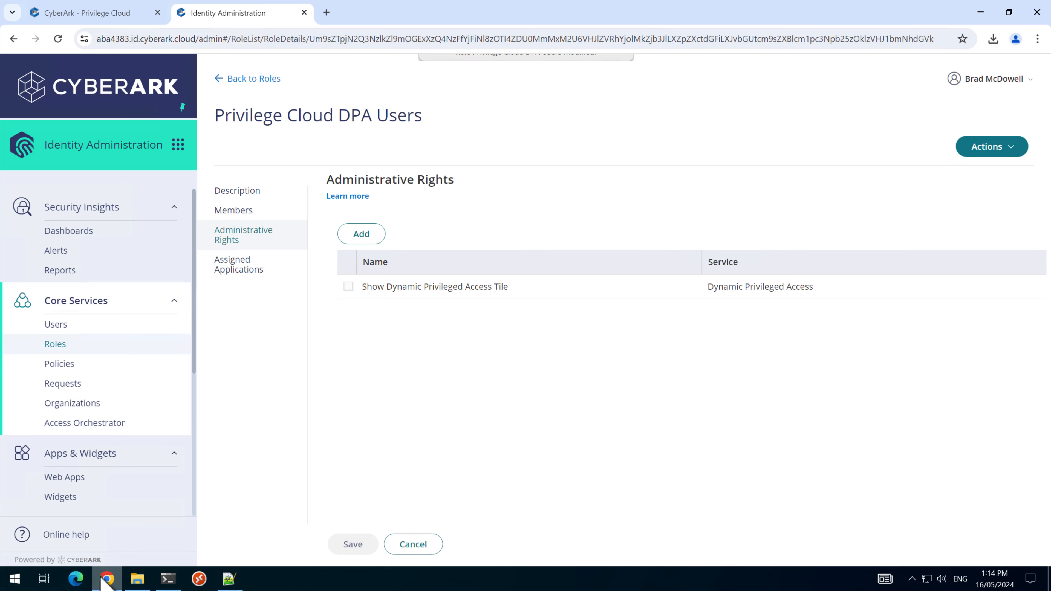
Step: Open a new incognito window and switch the second user's session from Privilege Cloud to Dynamic Privileged Access
left_click(1038, 39)
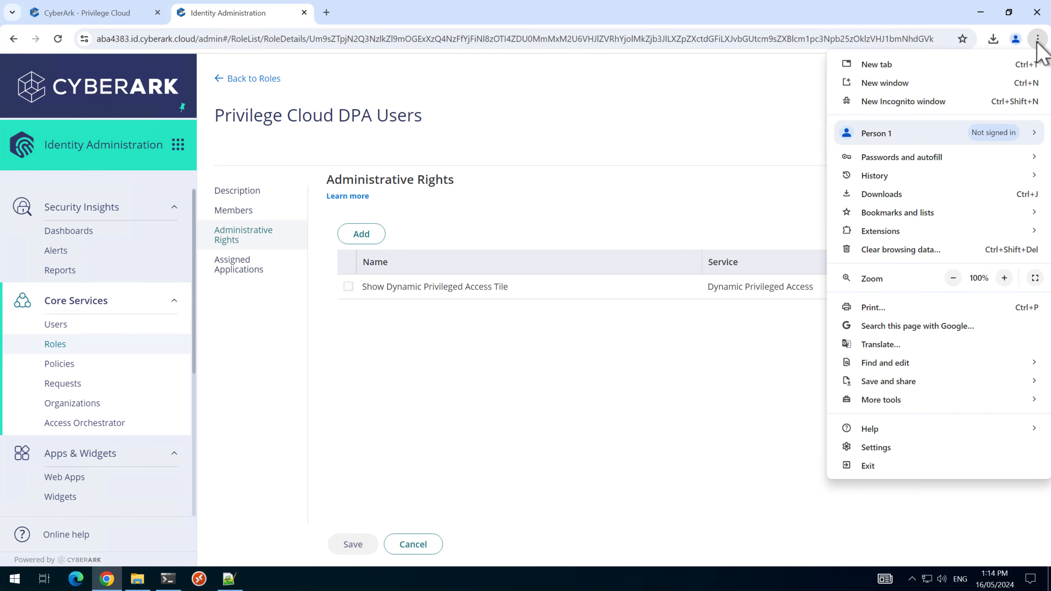
left_click(911, 103)
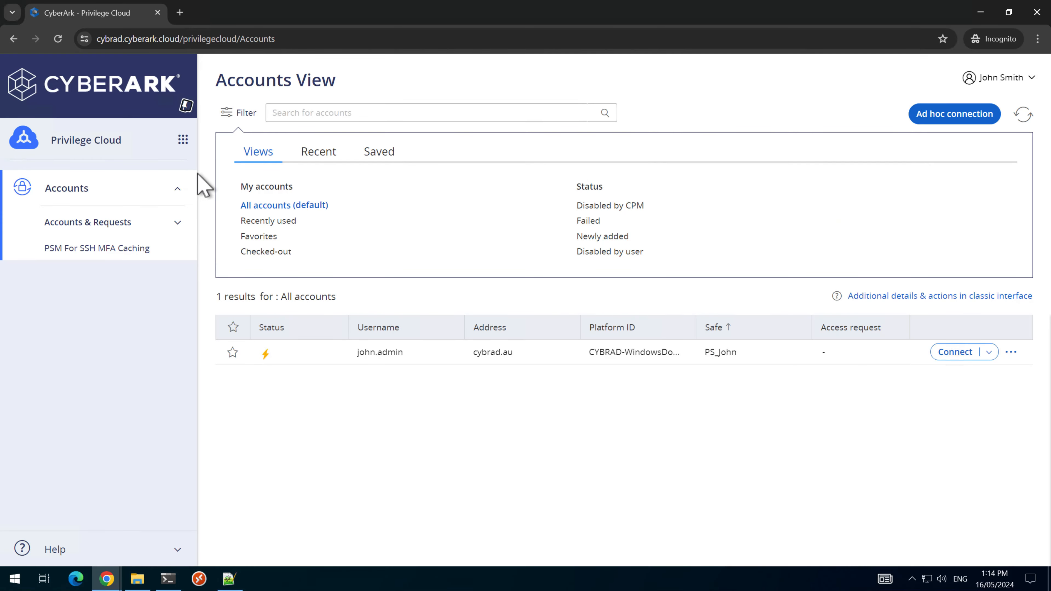
left_click(182, 141)
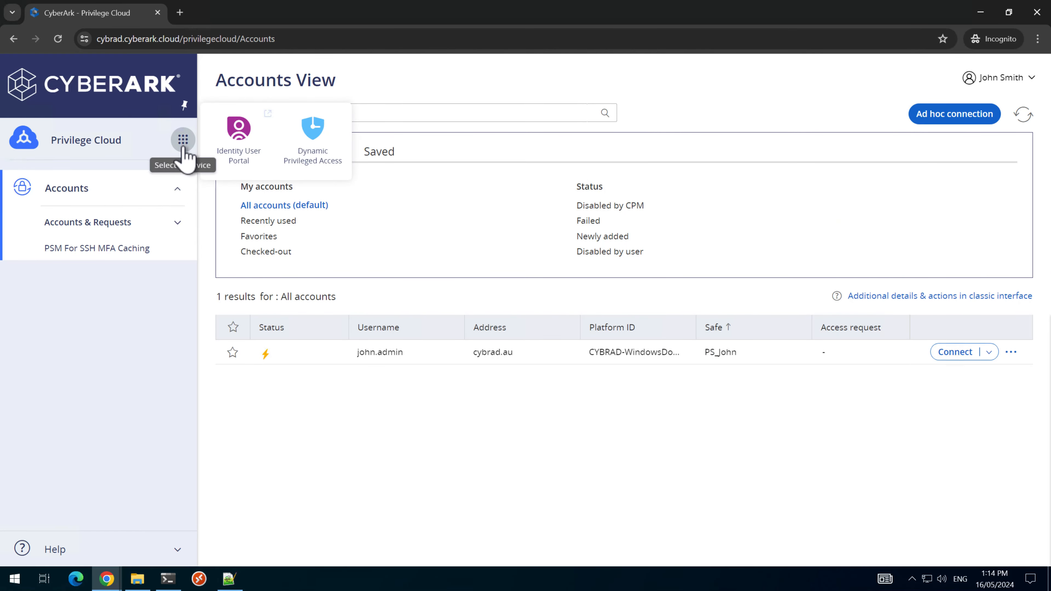
left_click(313, 157)
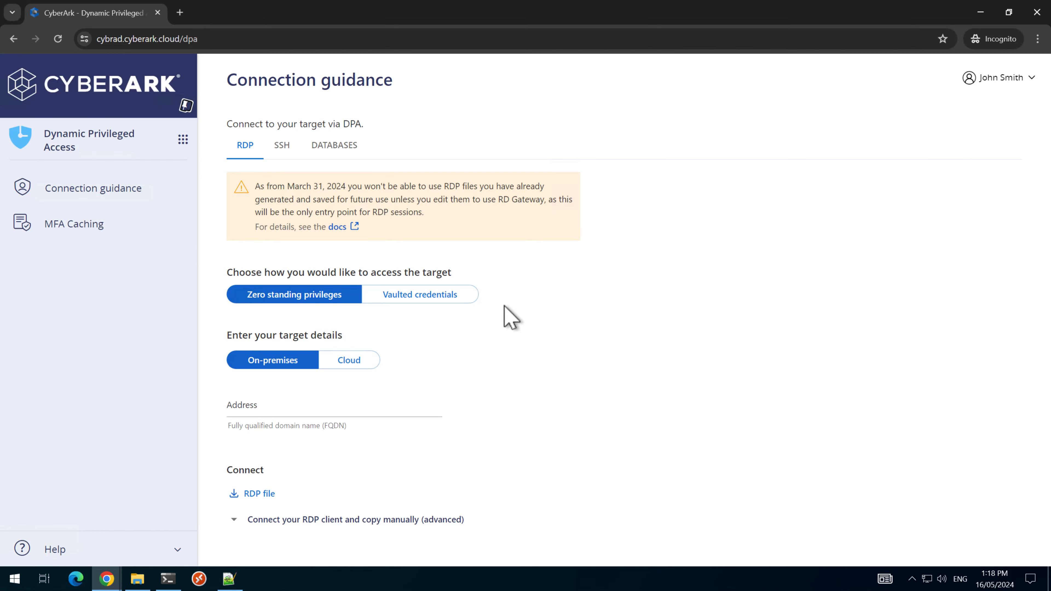
Step: Download an RDP file using vaulted credentials for the second user's admin account, with address dc1.cybrad.au and target domain cybrad.au
left_click(417, 299)
left_click(229, 399)
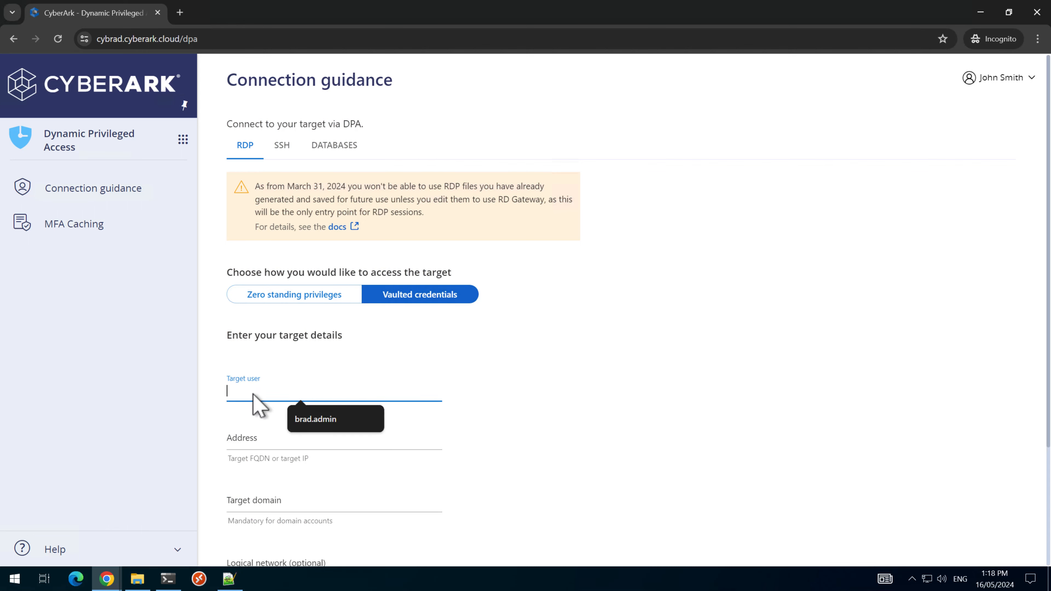
type("jo")
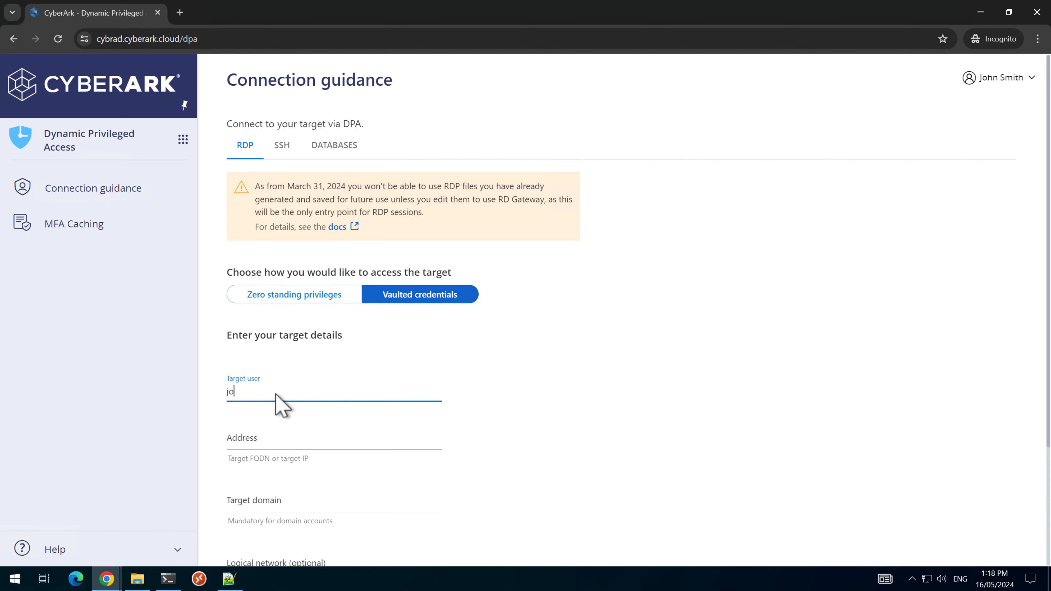
type("hn.admin")
key("Tab")
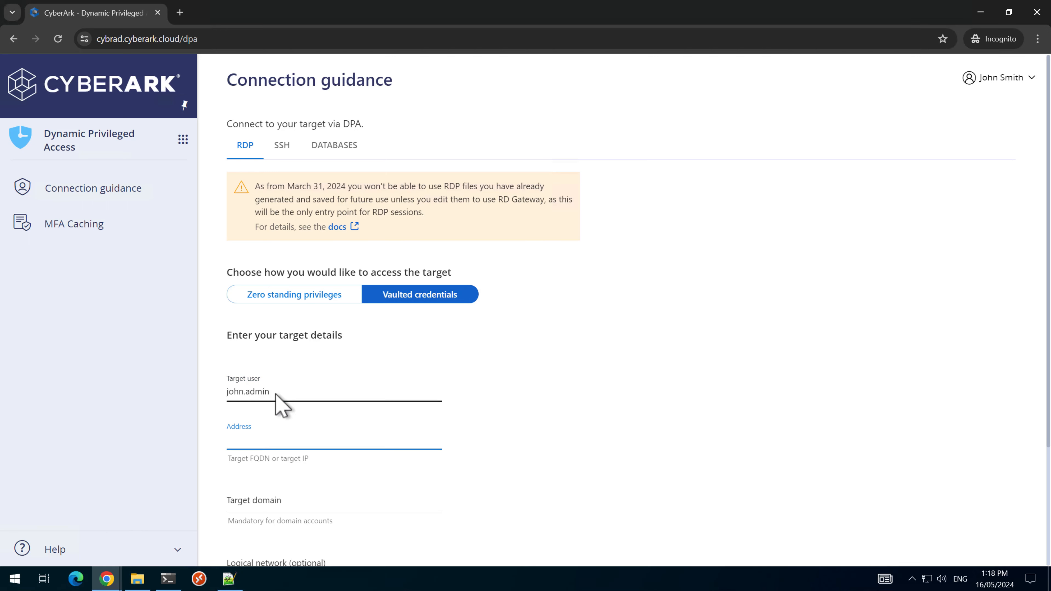
type("dc1.")
key("Tab")
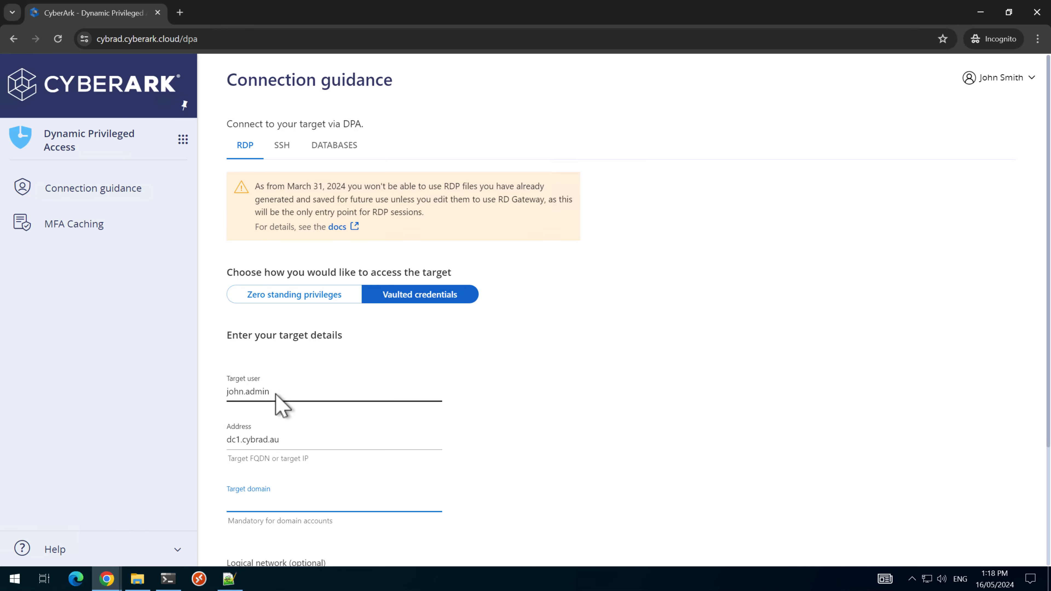
type("cybrad.au")
scroll(493, 453, "down", 3)
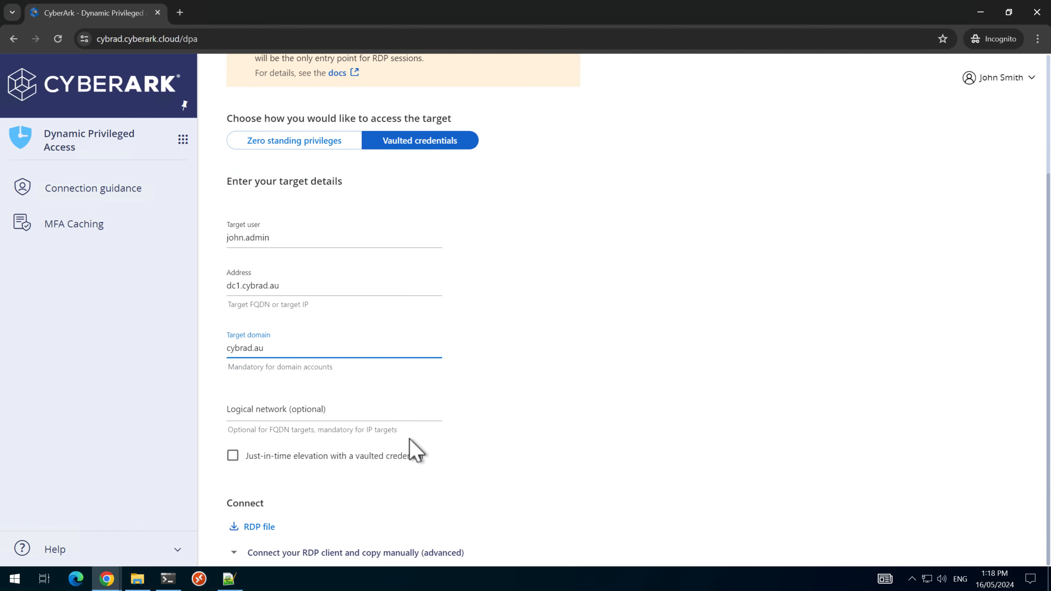
left_click(274, 526)
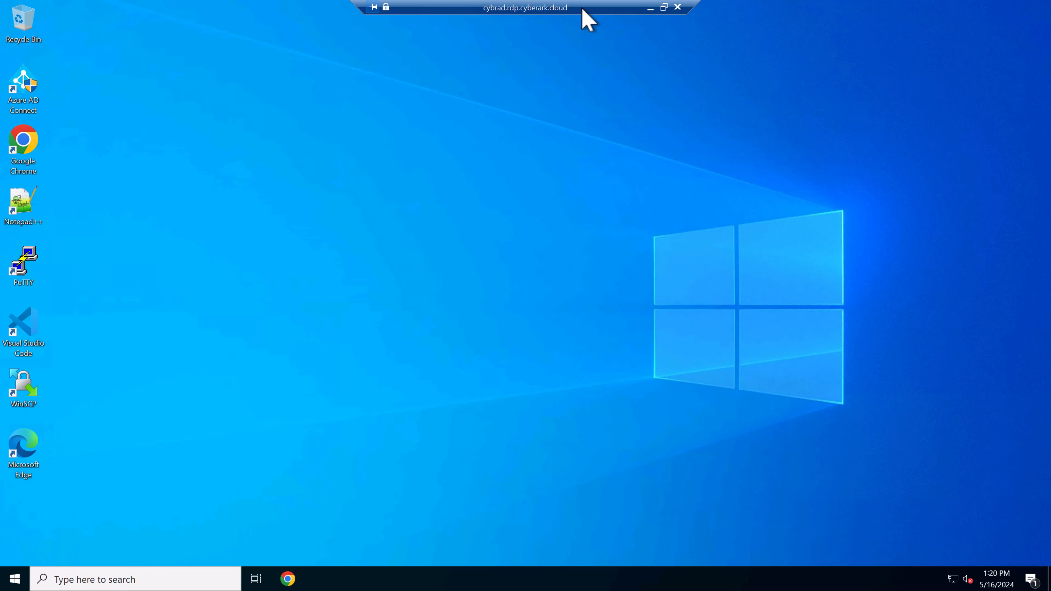
Step: Close the remote desktop session, and switch the administrator's browser window from Privilege Cloud to Dynamic Privileged Access
left_click_drag(582, 11, 652, 11)
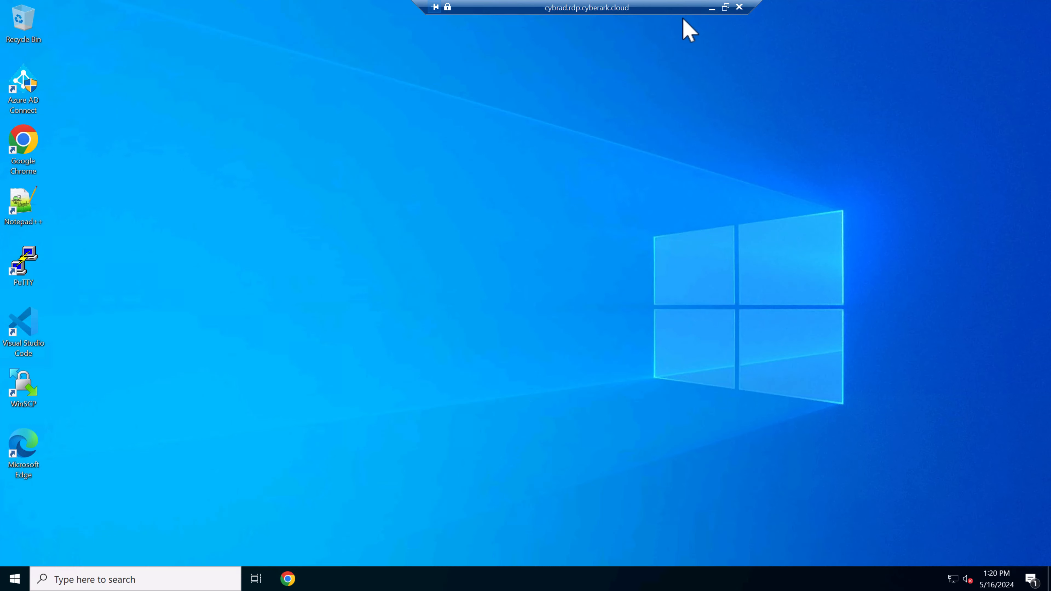
left_click(739, 9)
left_click(106, 580)
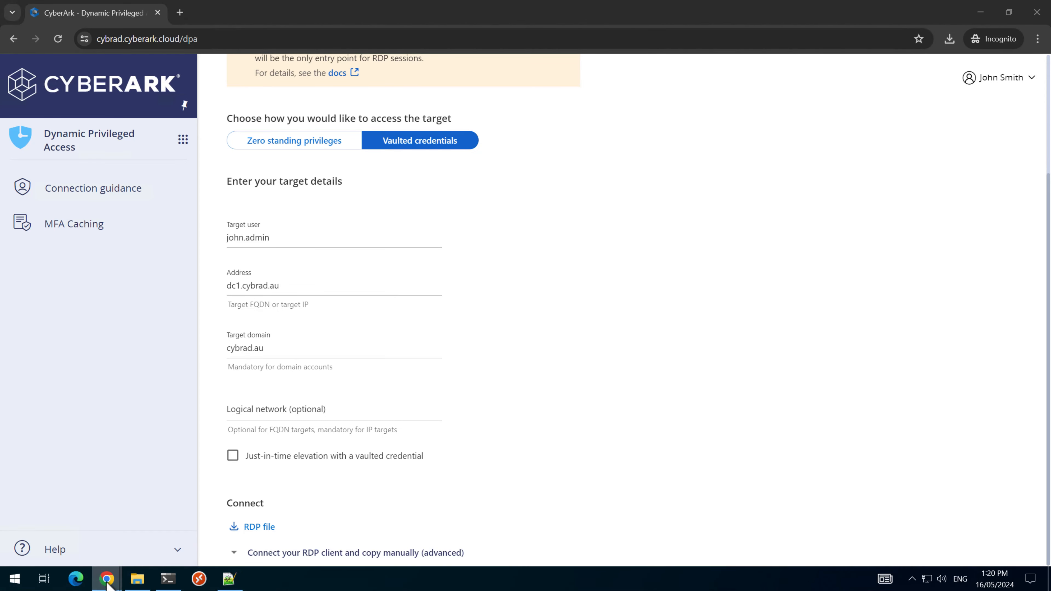
left_click(104, 551)
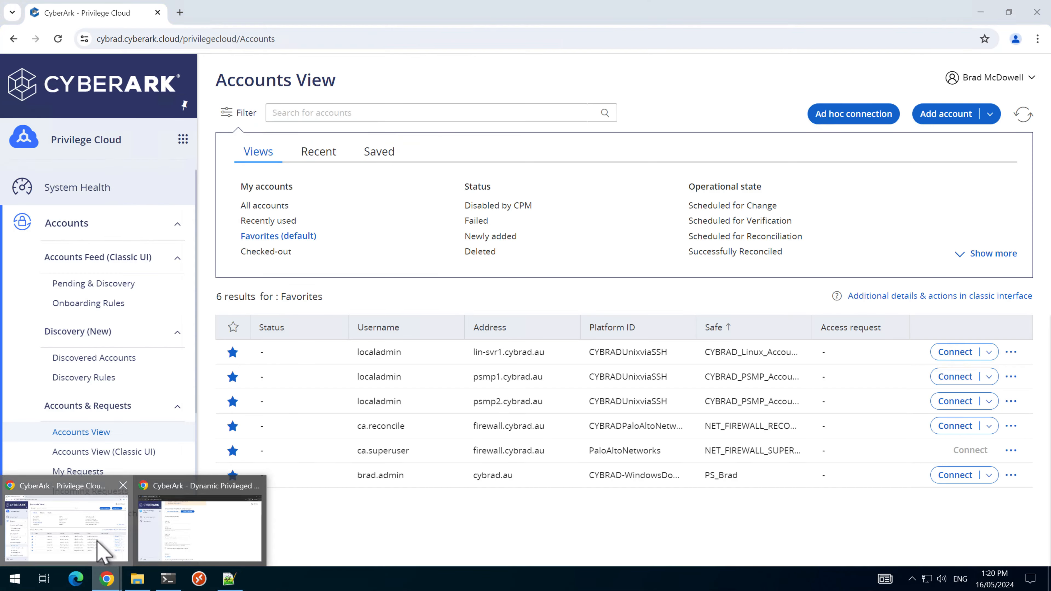
left_click(183, 139)
left_click(313, 141)
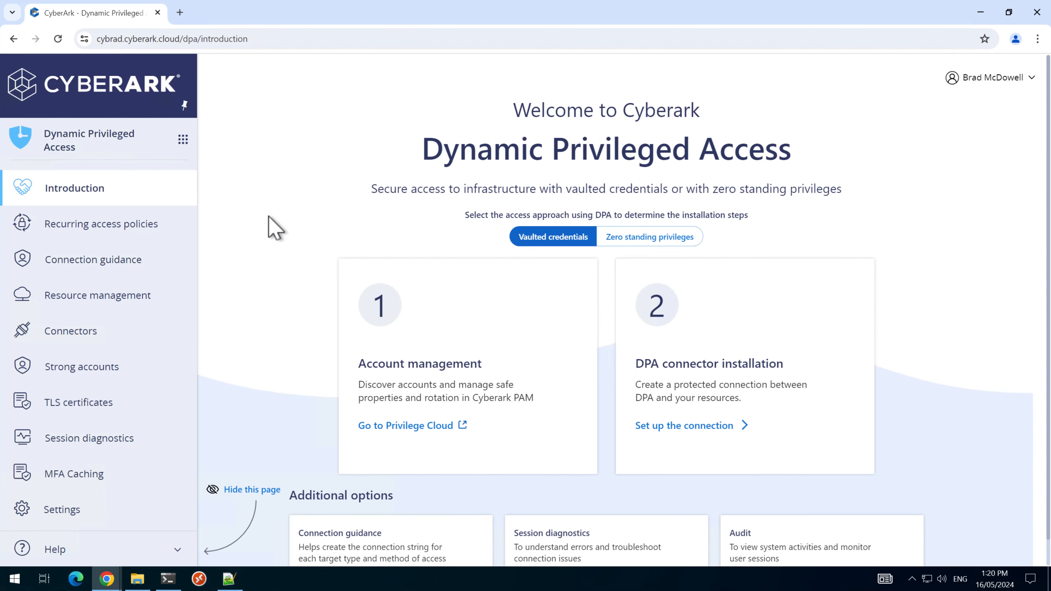
Step: Enable RDP files without a need to re-authenticate in the Dynamic Privileged Access settings, and apply the change
left_click(95, 504)
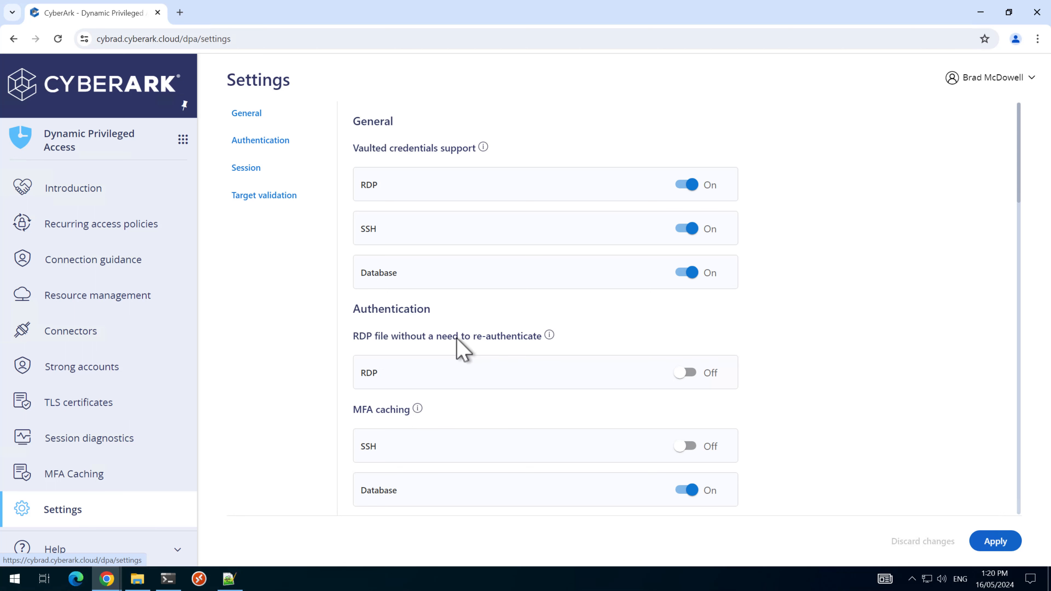
left_click(686, 373)
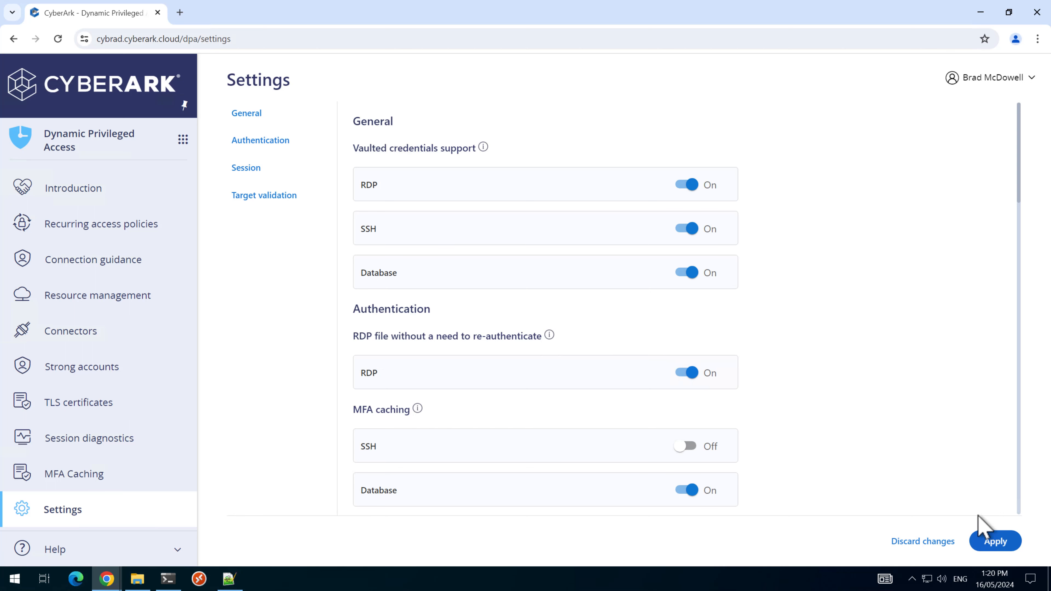
left_click(995, 544)
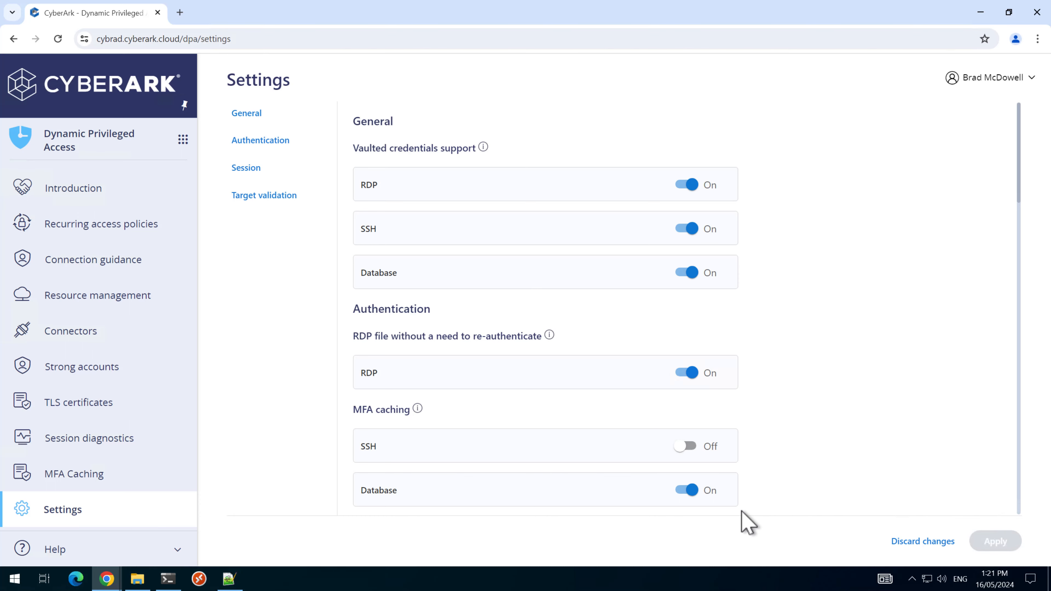
left_click(819, 72)
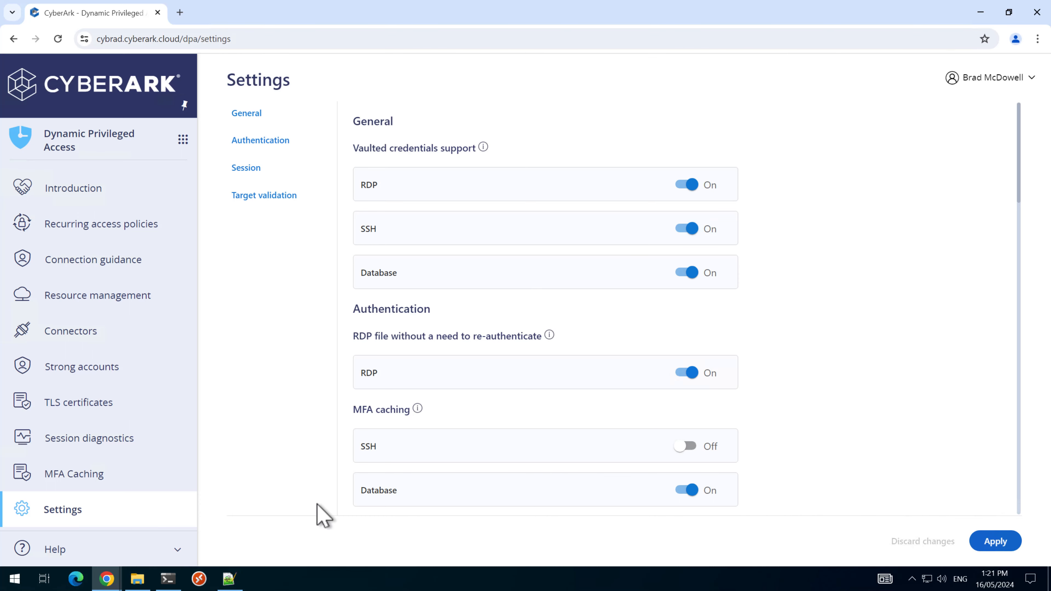
Step: Switch to the second user's incognito window, reload the connection guidance page, and choose vaulted credentials for RDP access
mouse_move(107, 582)
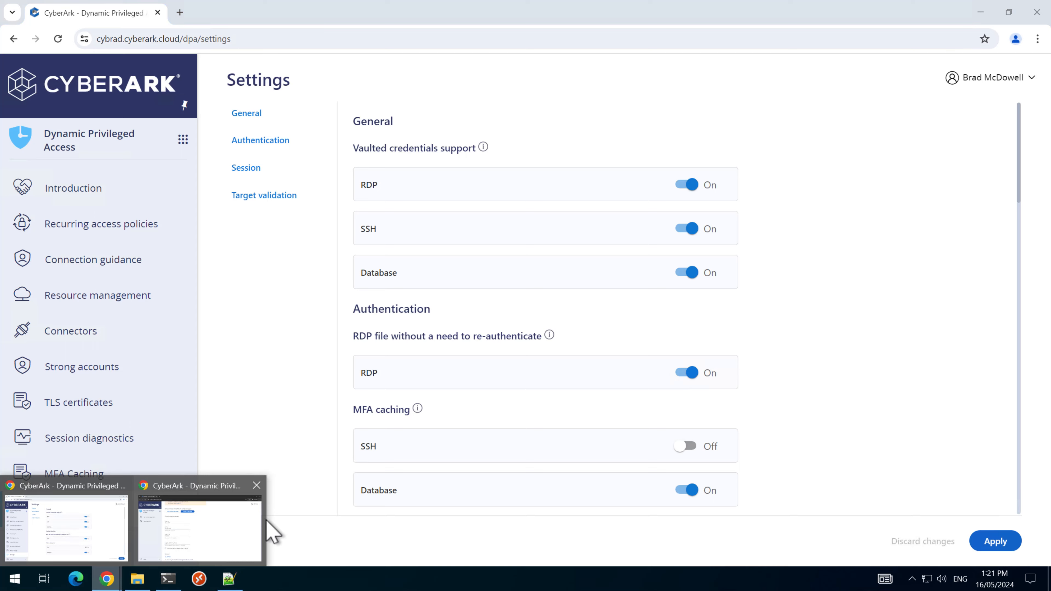
left_click(267, 528)
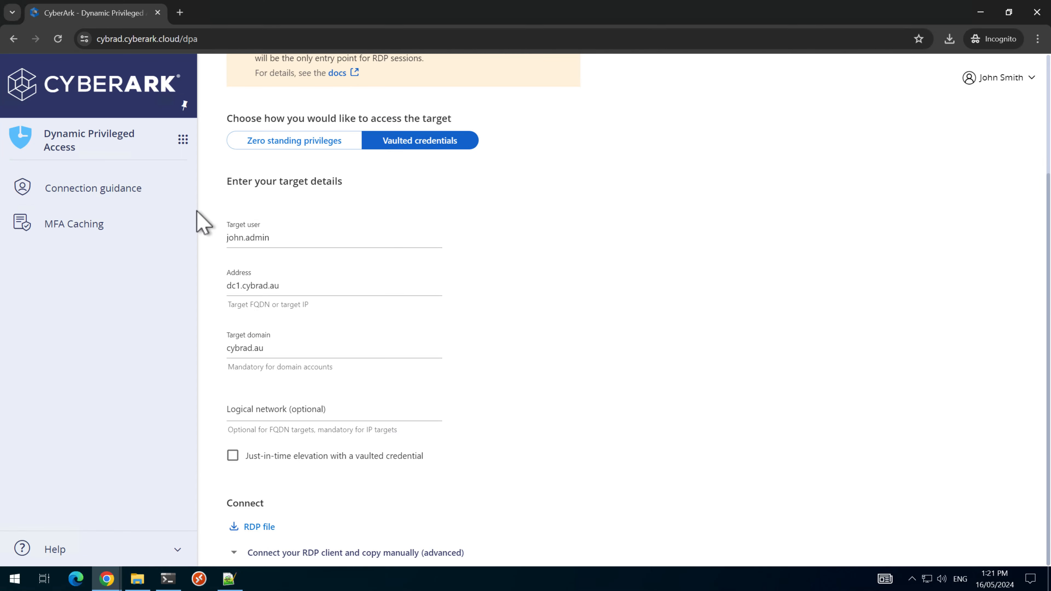
left_click(62, 42)
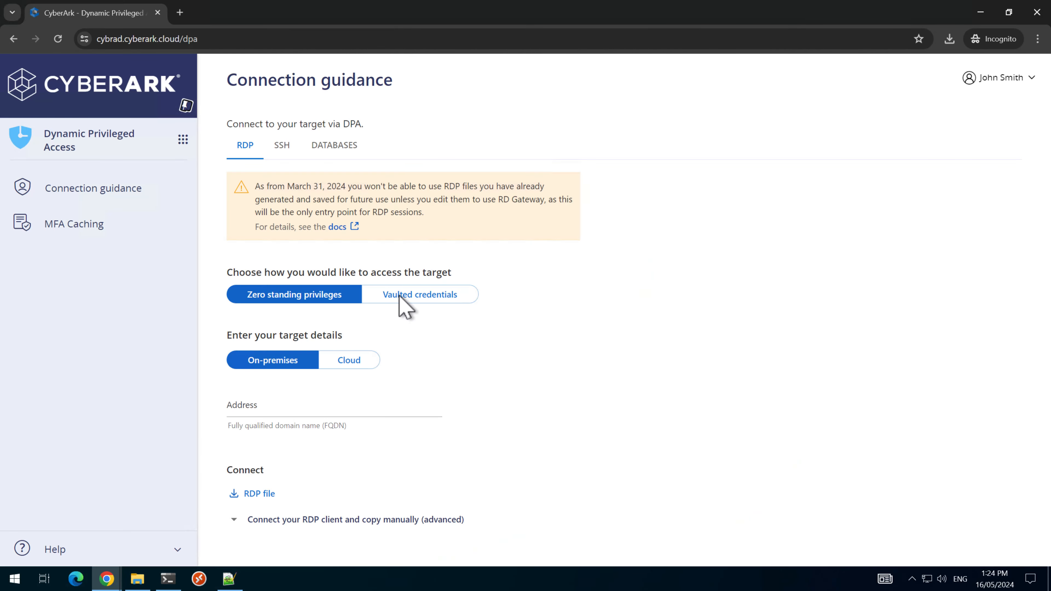
left_click(400, 297)
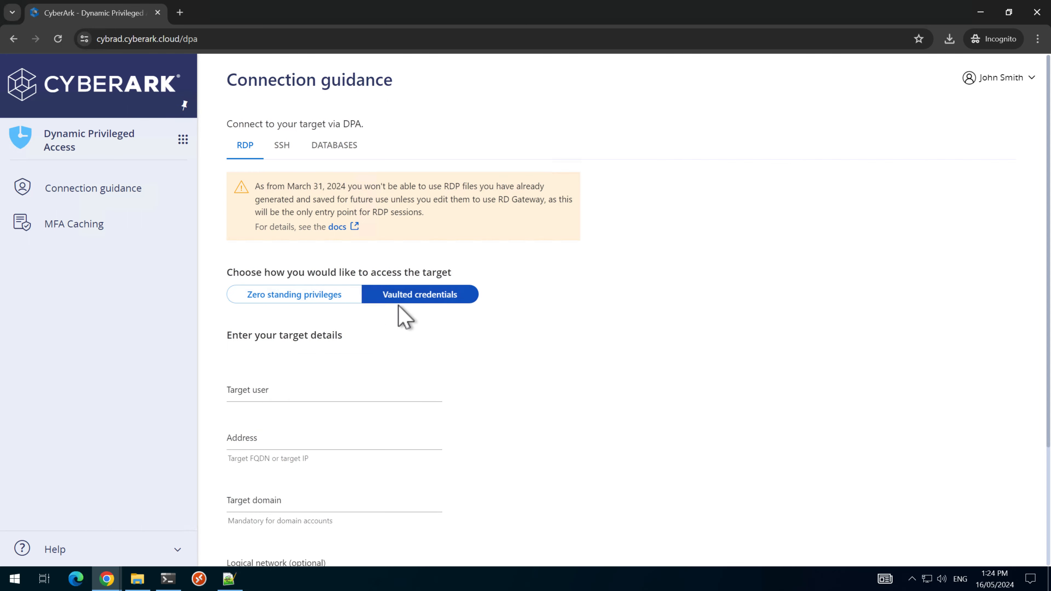
Step: Enter the second user's admin account as target user, with address dc1.cybrad.au and target domain cybrad.au
left_click(317, 390)
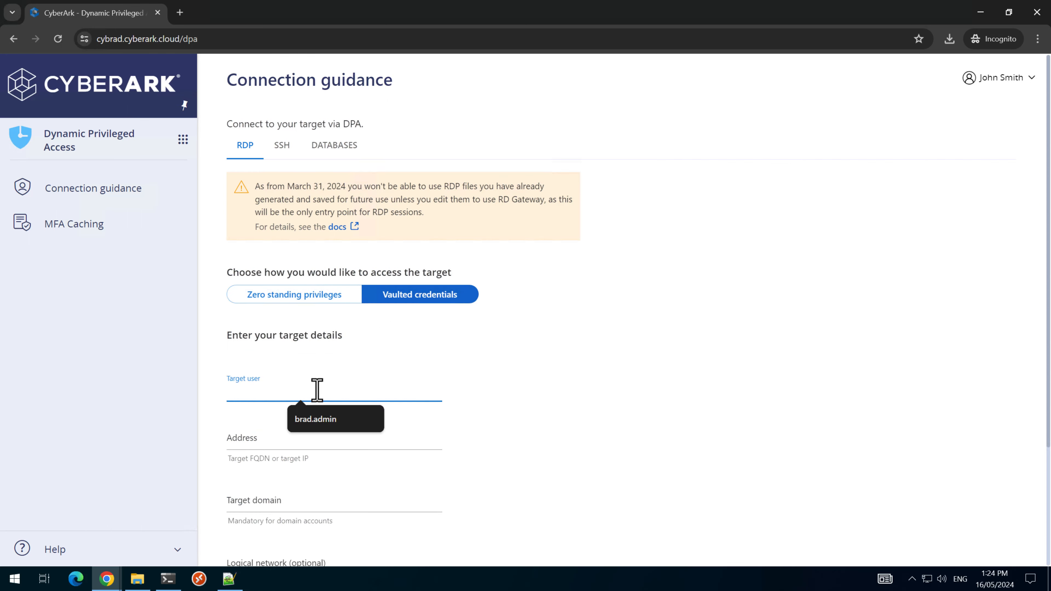
type("john.admin")
key("Tab")
type("dc1.cybrad.au")
key("Tab")
type("cyb")
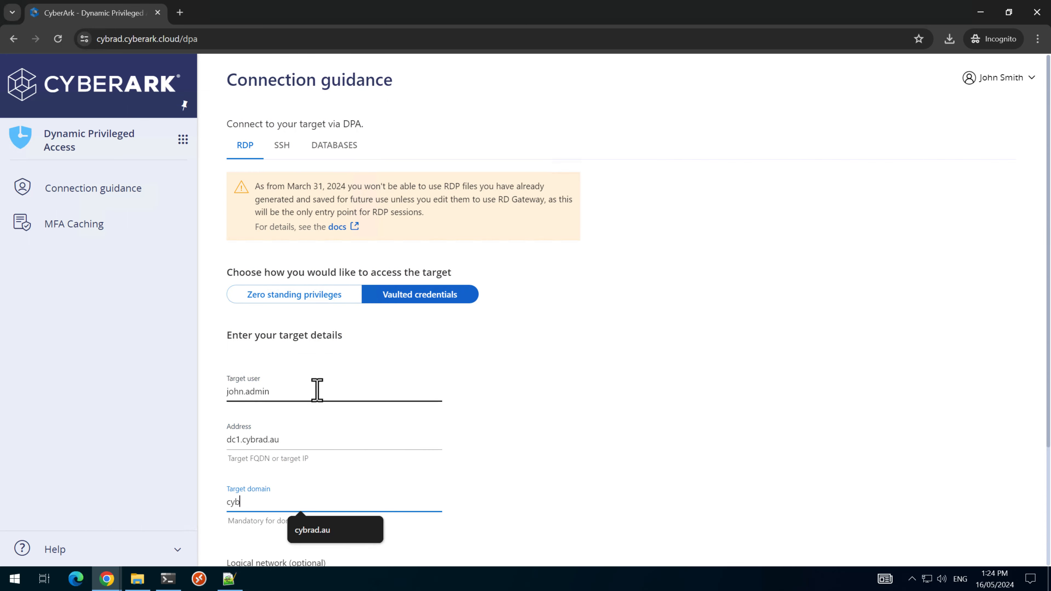
type("rad.au")
Step: Download the RDP file, connect to DC1 with it, and leave the remote desktop session
scroll(366, 448, "down", 4)
left_click(259, 527)
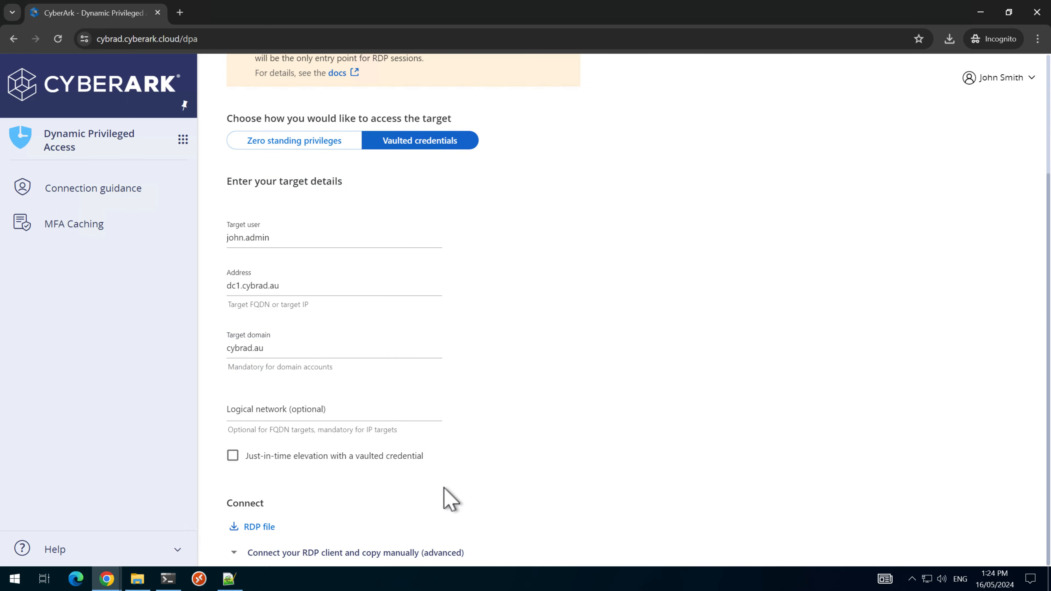
left_click(602, 365)
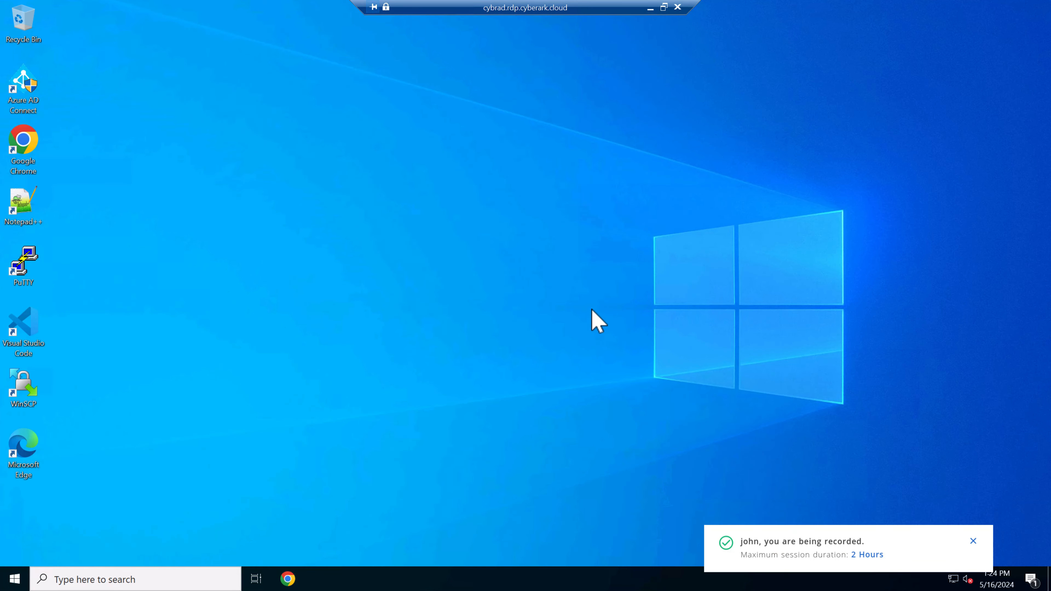
left_click(650, 7)
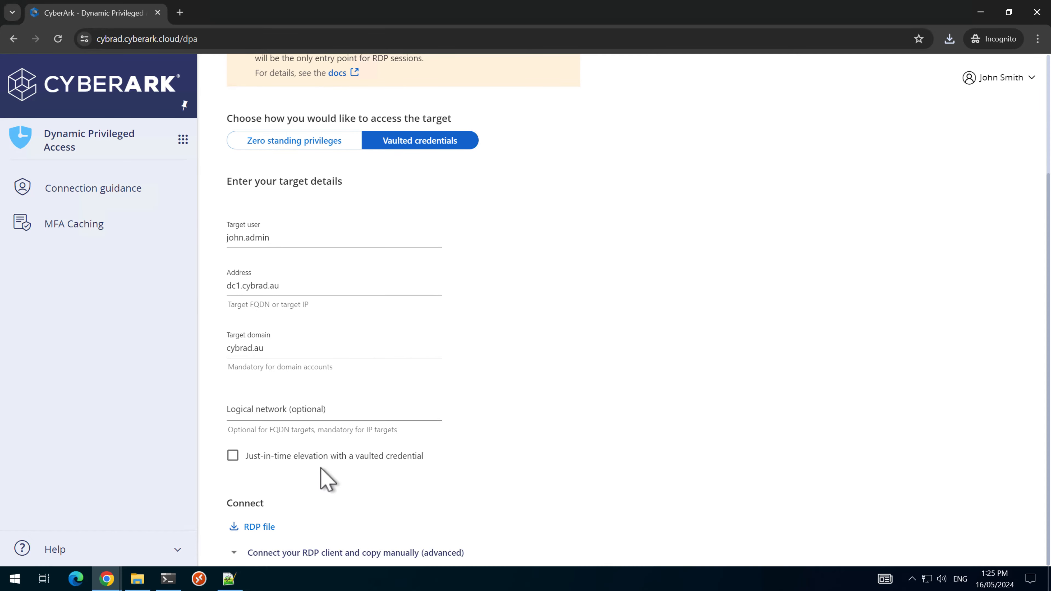
Step: Examine the single sign-on token in "dpa _a dc1.cybrad.au _d cybrad.au (2).rdp" using Notepad++, without reloading the other modified file
left_click(137, 578)
left_click(277, 274)
right_click(276, 274)
left_click(313, 315)
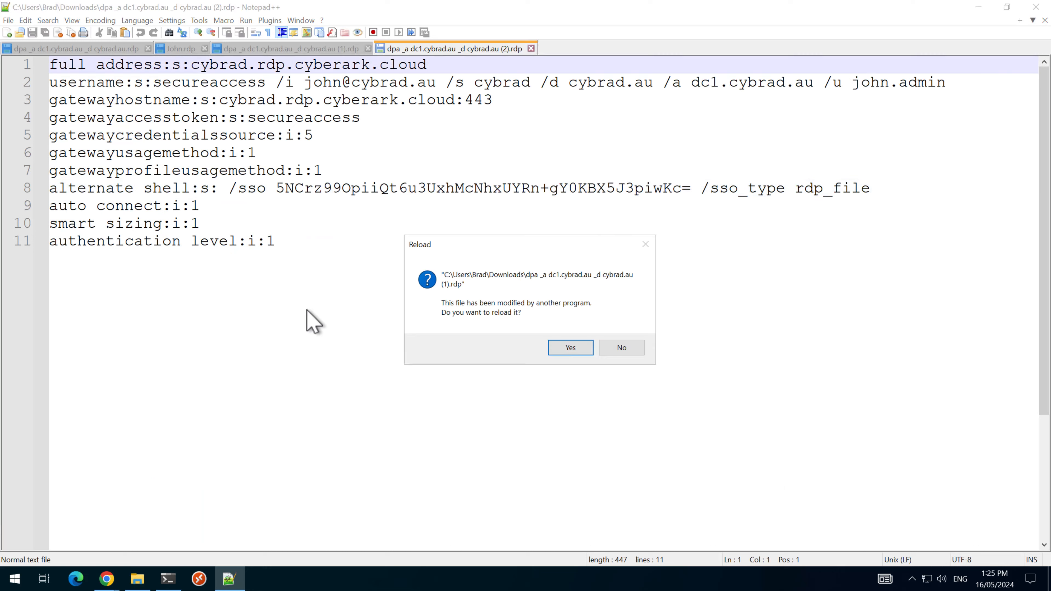
left_click(623, 350)
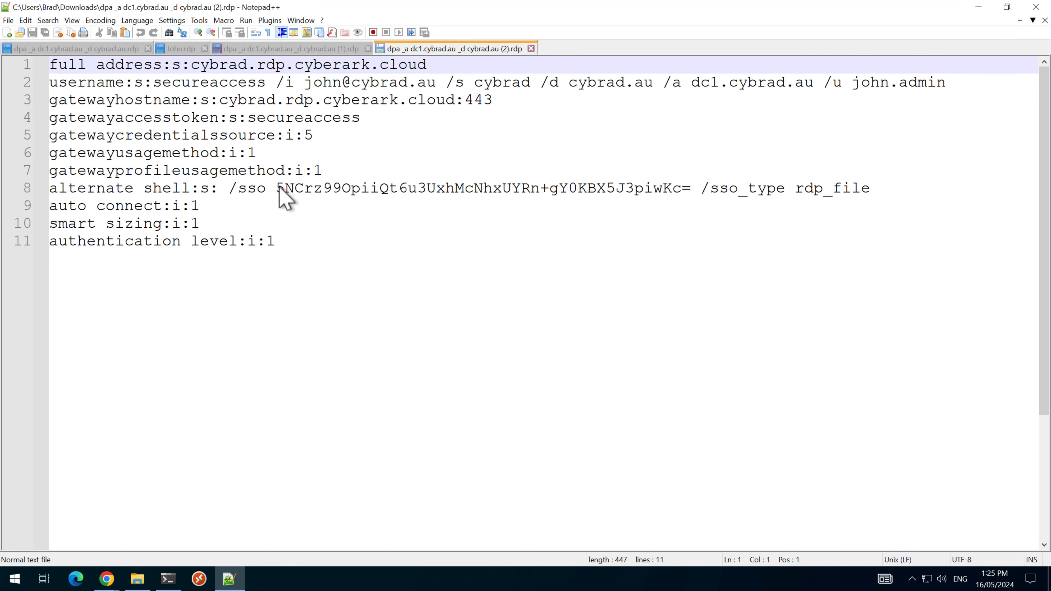
left_click_drag(277, 189, 694, 190)
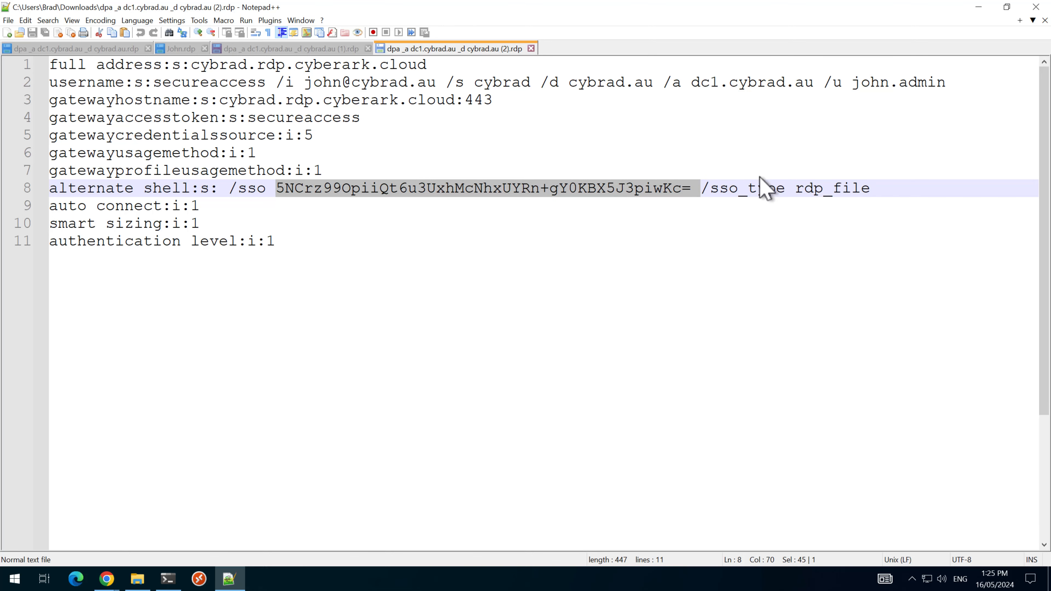
left_click(979, 7)
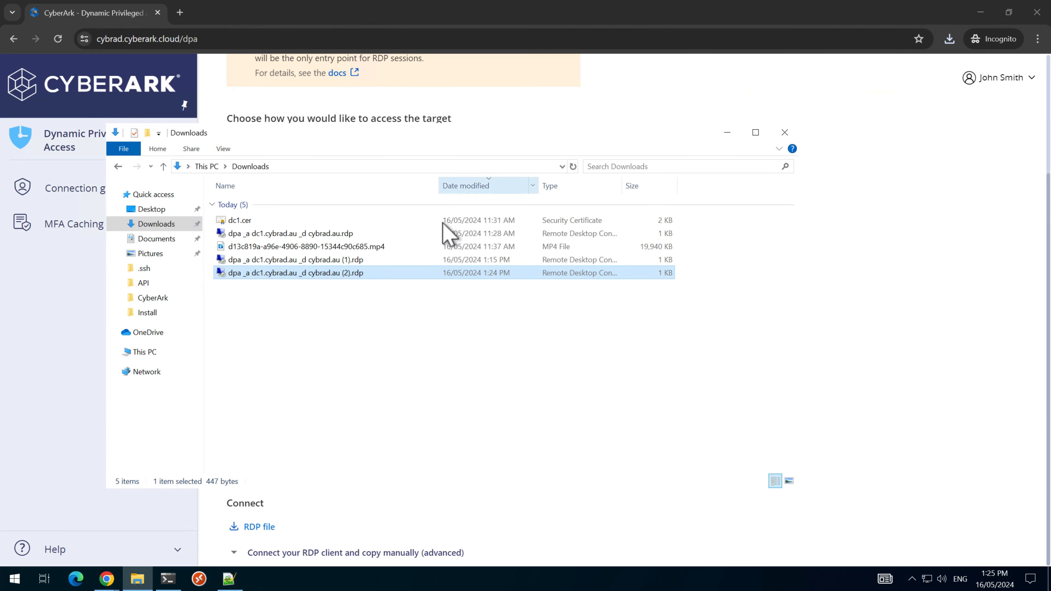
Step: Try to connect again with the same RDP file "dpa _a dc1.cybrad.au _d cybrad.au (2).rdp", and put the Downloads window away
double_click(305, 273)
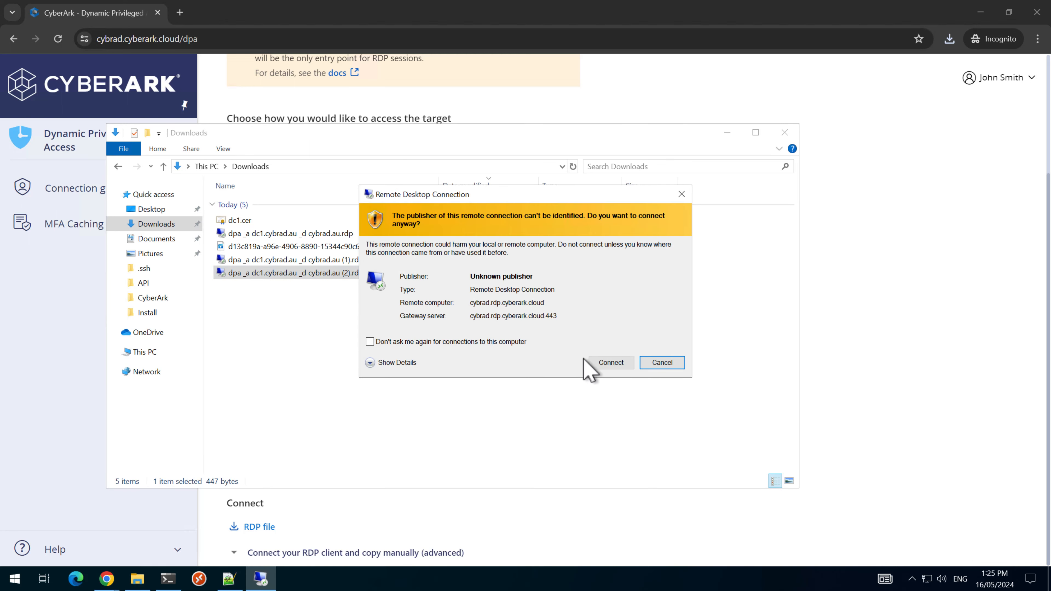
left_click(609, 366)
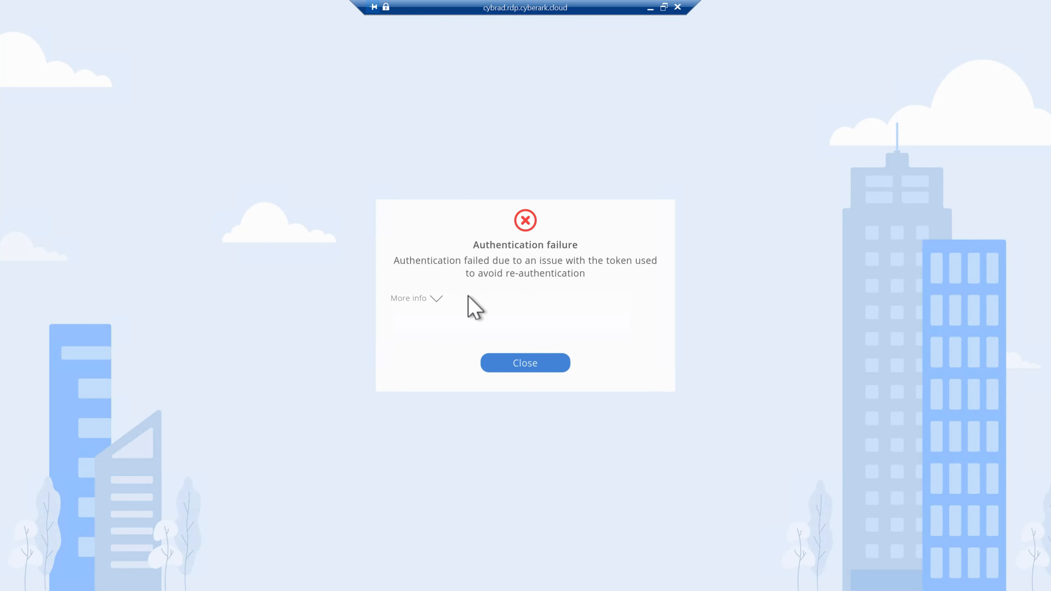
left_click(520, 366)
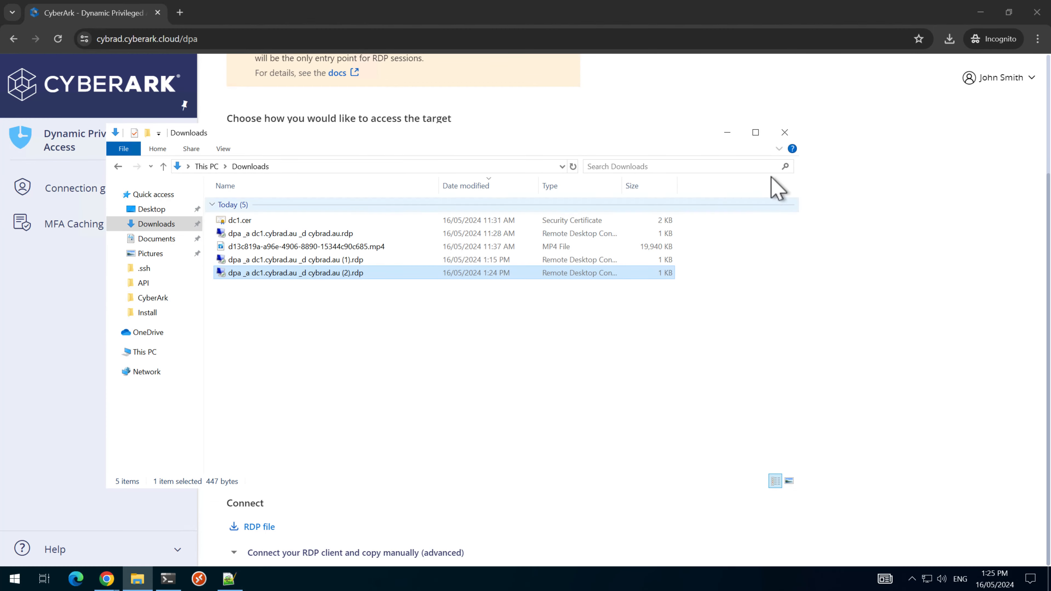
left_click(727, 133)
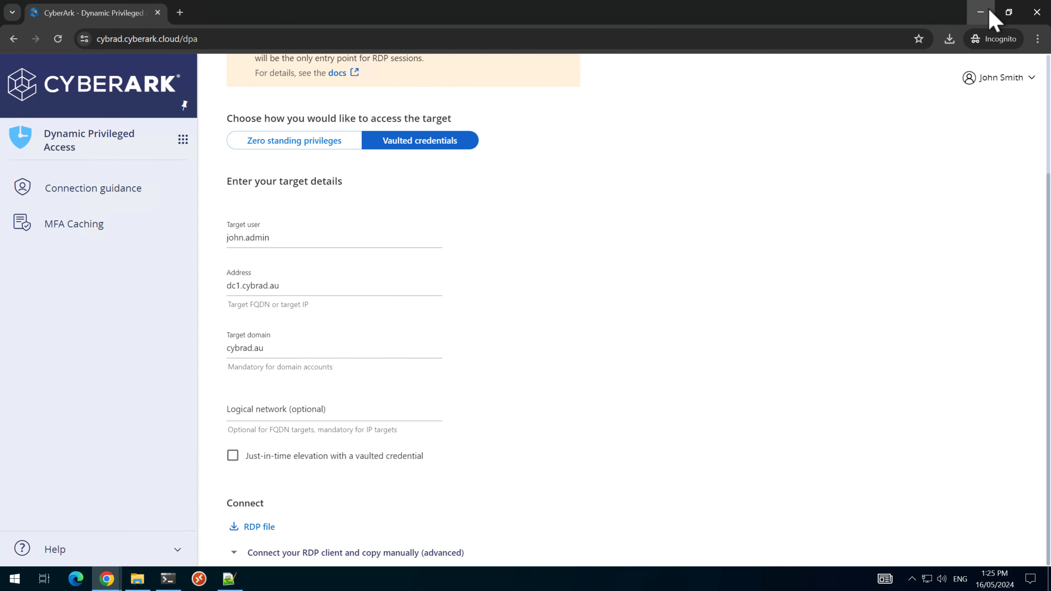
Step: Return to the administrator's browser window and switch from Dynamic Privileged Access to Privilege Cloud
left_click(981, 12)
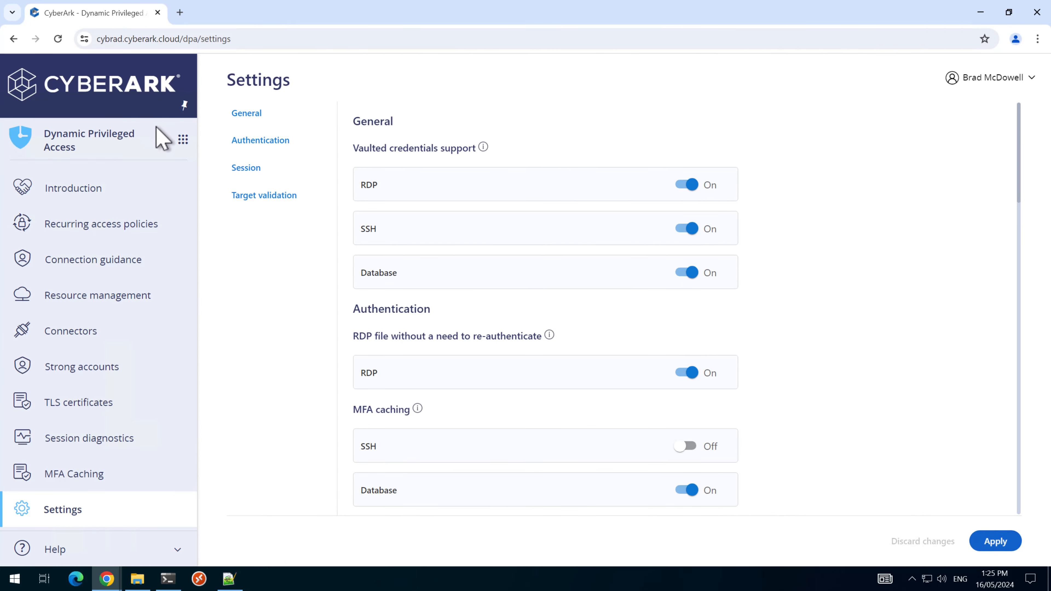
left_click(183, 140)
left_click(232, 143)
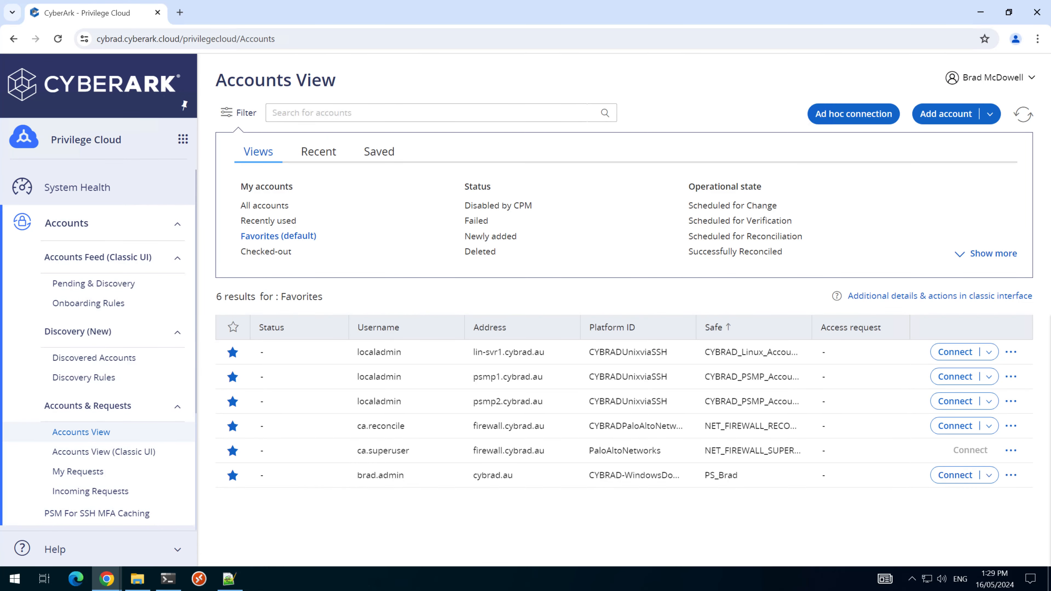